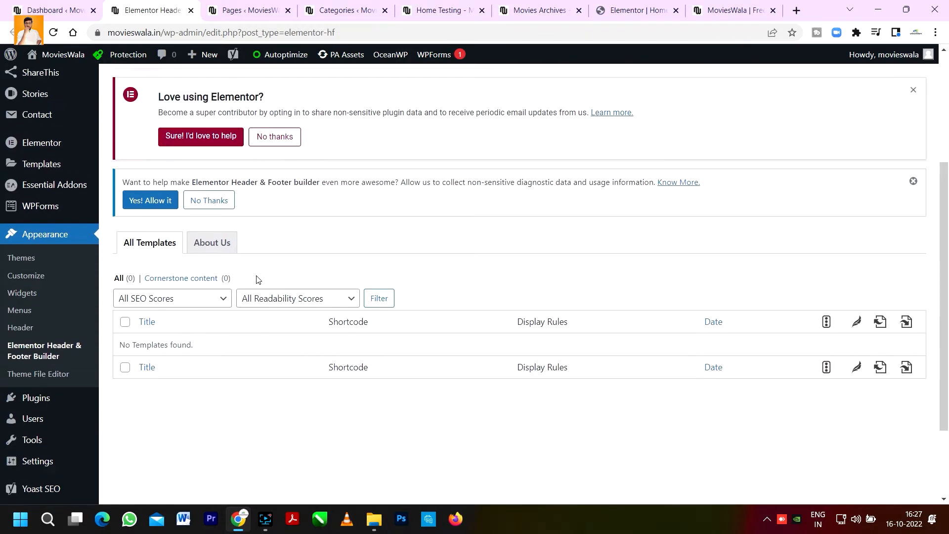
Step: Start a new Elementor Header & Footer Builder template, skipping the onboarding questionnaire
{"action": "scroll", "coordinate": [89, 353], "scroll_direction": "up", "scroll_amount": 1}
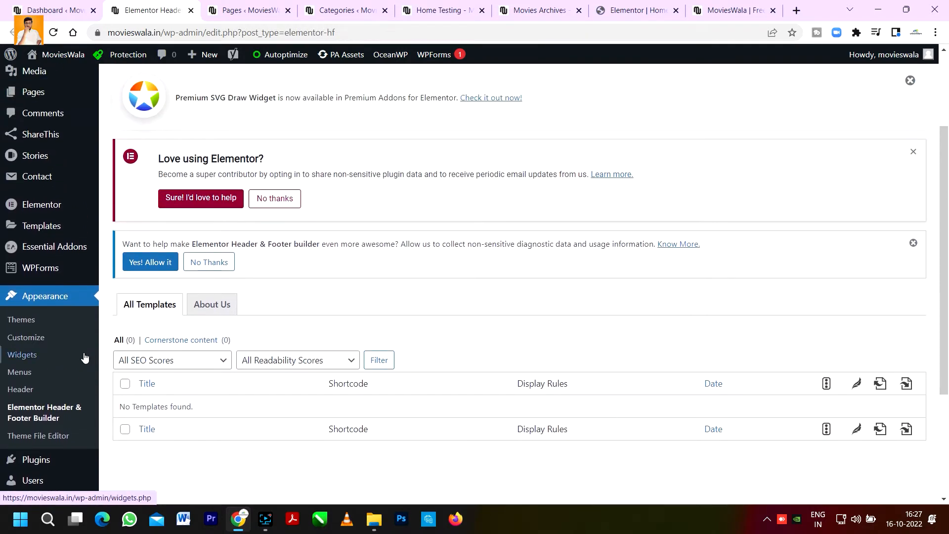
{"action": "scroll", "coordinate": [217, 267], "scroll_direction": "up", "scroll_amount": 2}
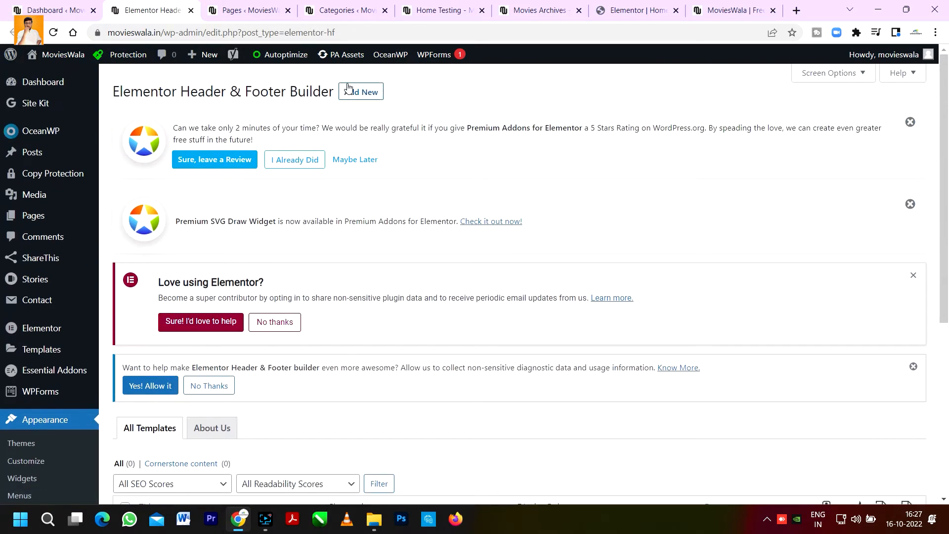
{"action": "left_click", "coordinate": [361, 92]}
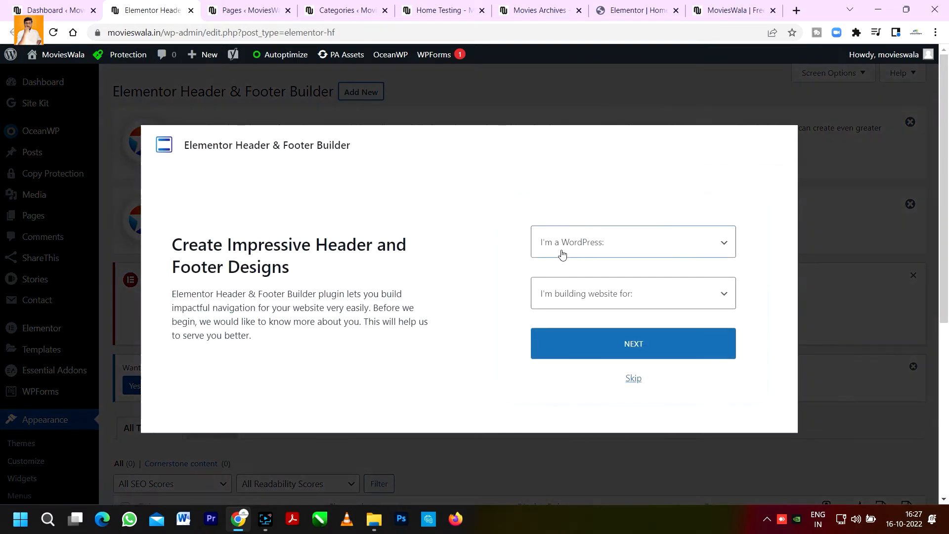
{"action": "left_click", "coordinate": [606, 246]}
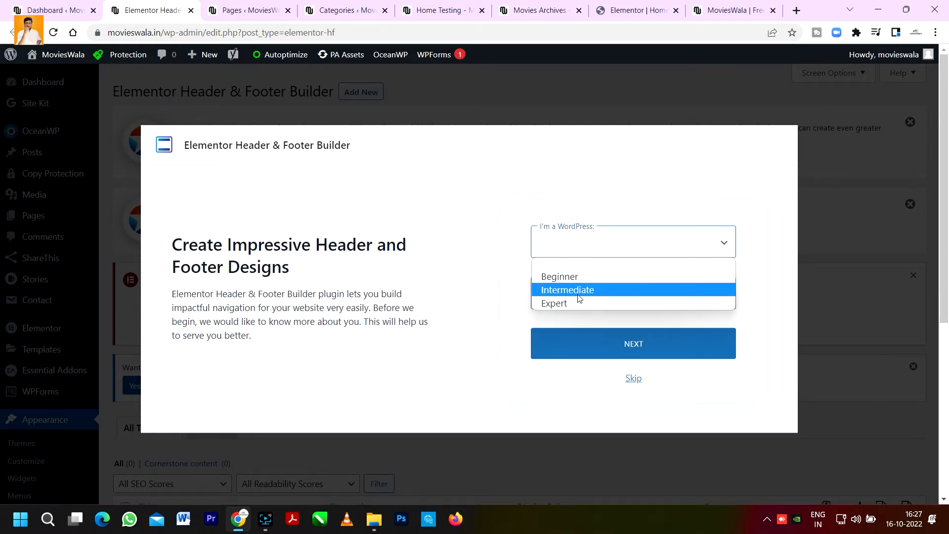
{"action": "left_click", "coordinate": [633, 378]}
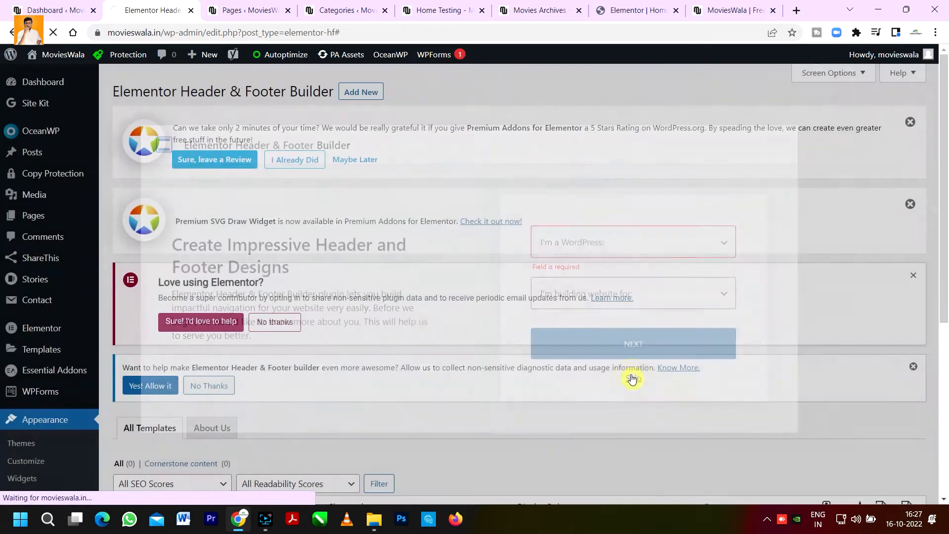
Step: Title the new template Global Footer
{"action": "scroll", "coordinate": [500, 366], "scroll_direction": "down", "scroll_amount": 5}
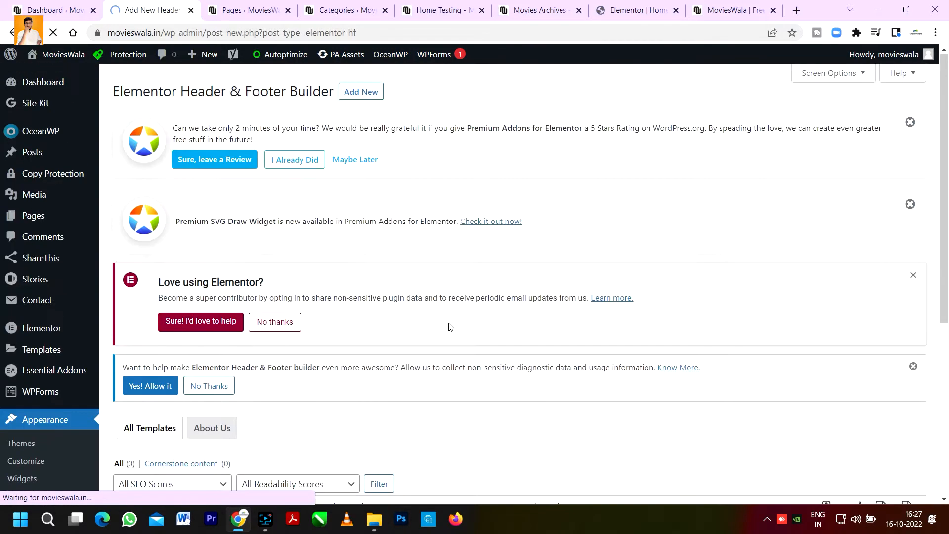
{"action": "scroll", "coordinate": [358, 212], "scroll_direction": "down", "scroll_amount": 2}
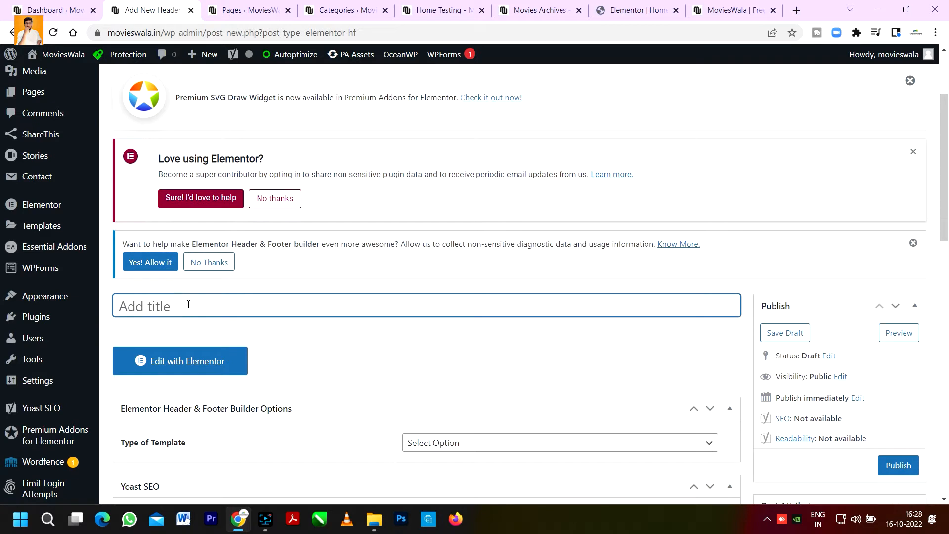
{"action": "type", "text": "Global Footer"}
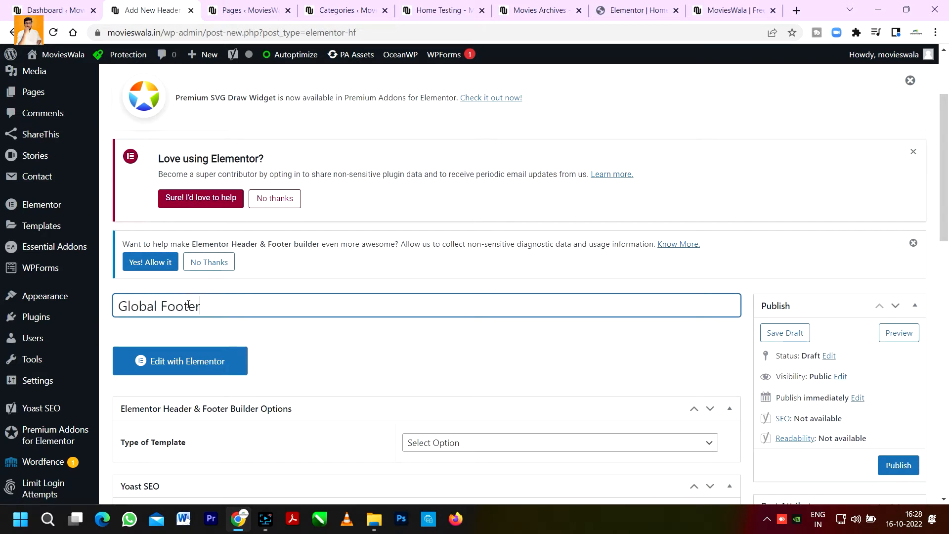
Step: Check the existing footer on the live site's tab, then return to the template editing tab
{"action": "scroll", "coordinate": [247, 247], "scroll_direction": "down", "scroll_amount": 3}
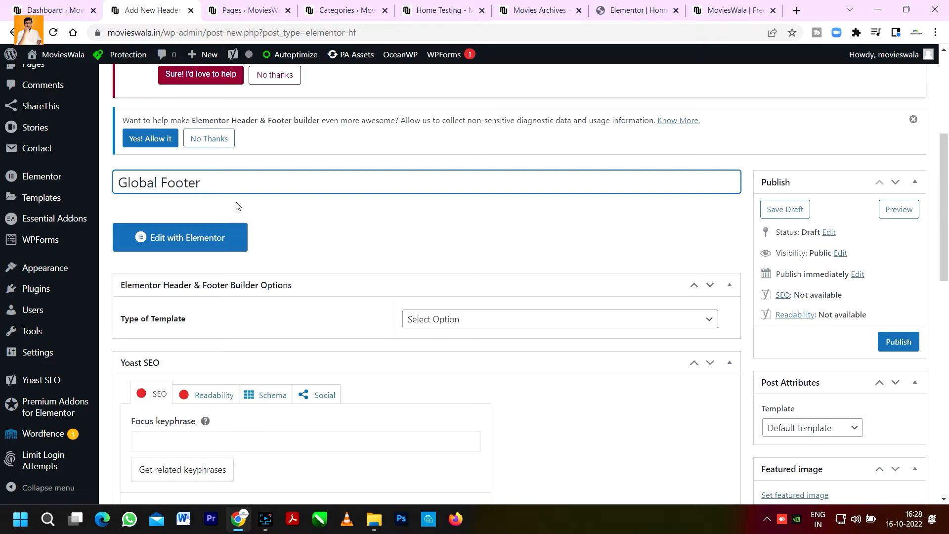
{"action": "left_click", "coordinate": [722, 9]}
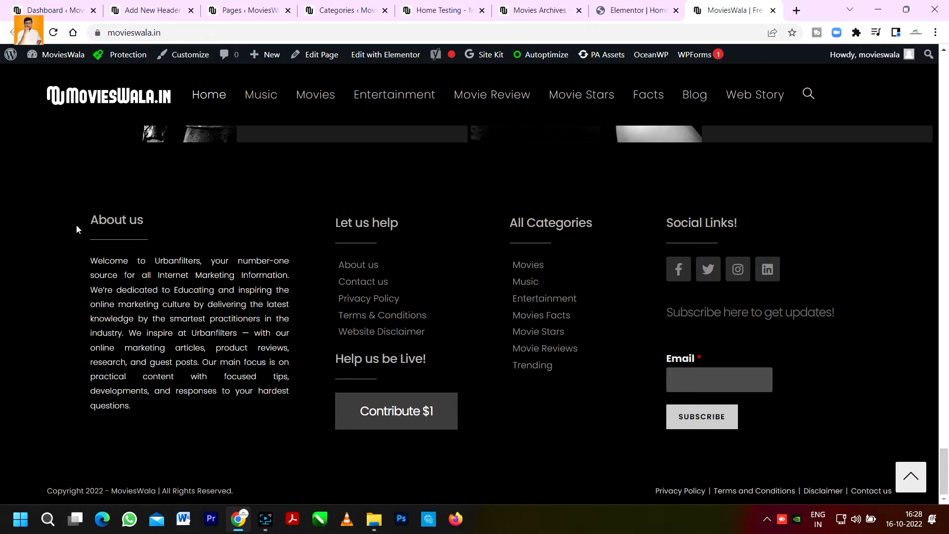
{"action": "left_click", "coordinate": [49, 10]}
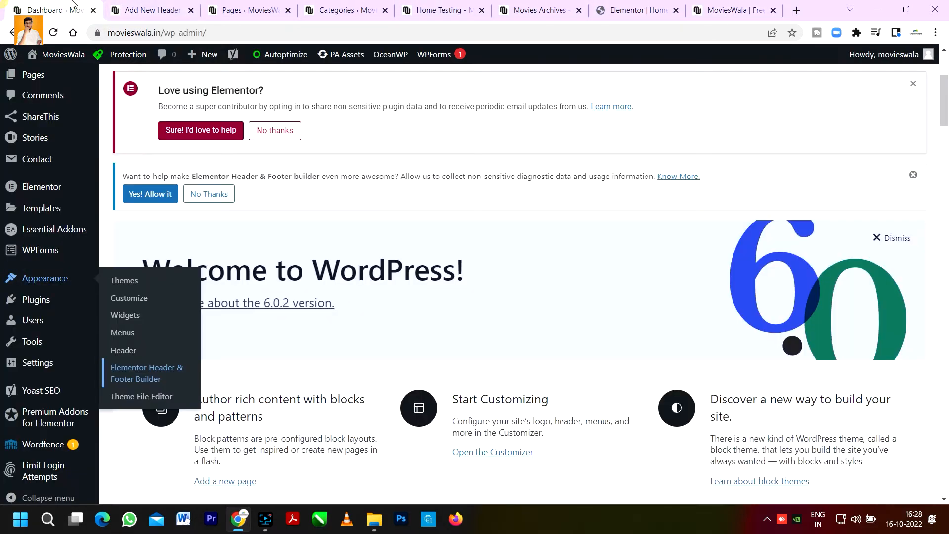
{"action": "left_click", "coordinate": [191, 5]}
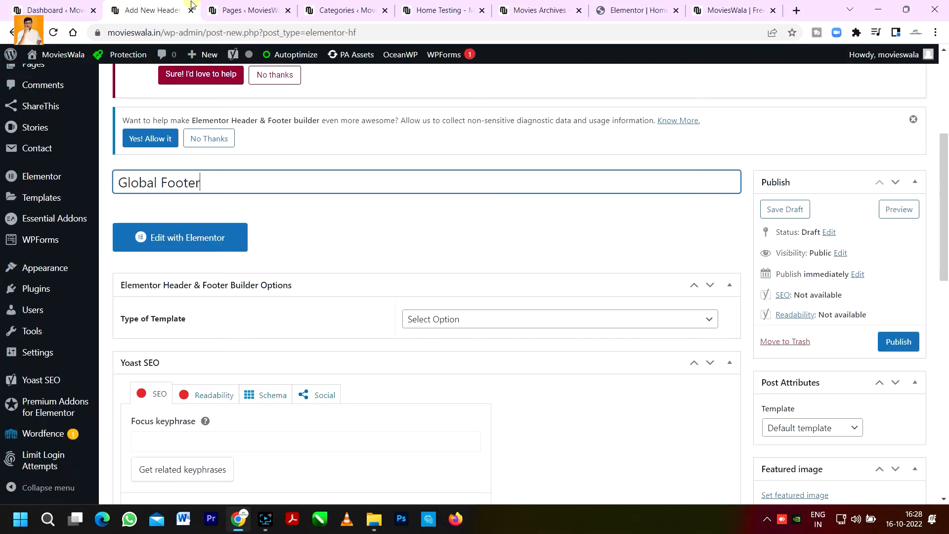
Step: Set the template type to Footer
{"action": "left_click", "coordinate": [310, 317]}
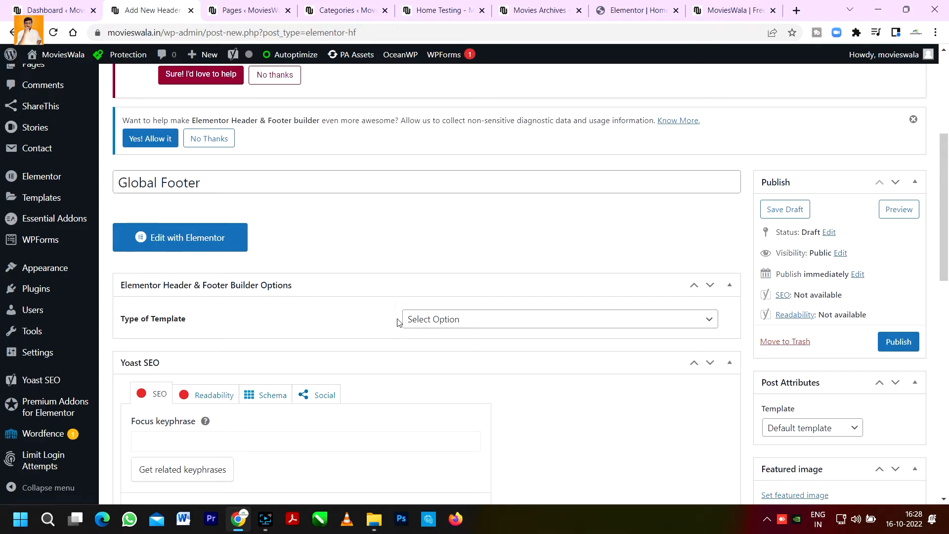
{"action": "left_click", "coordinate": [466, 324]}
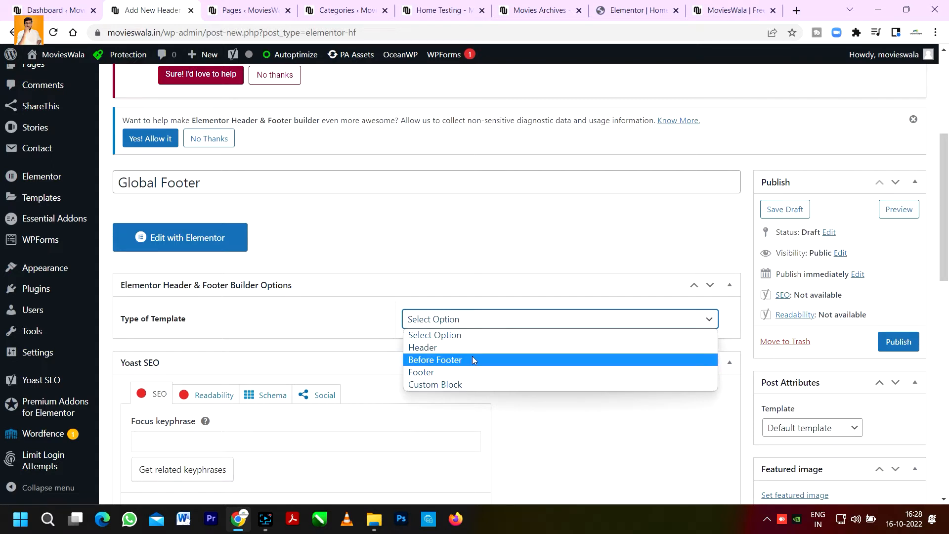
{"action": "left_click", "coordinate": [437, 374]}
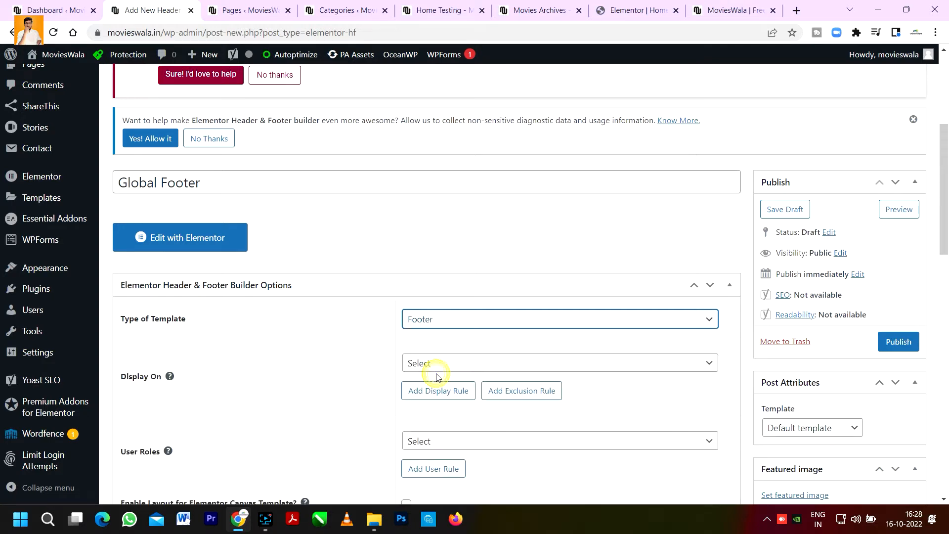
Step: Set the Display On rule to Entire Website
{"action": "scroll", "coordinate": [455, 325], "scroll_direction": "down", "scroll_amount": 1}
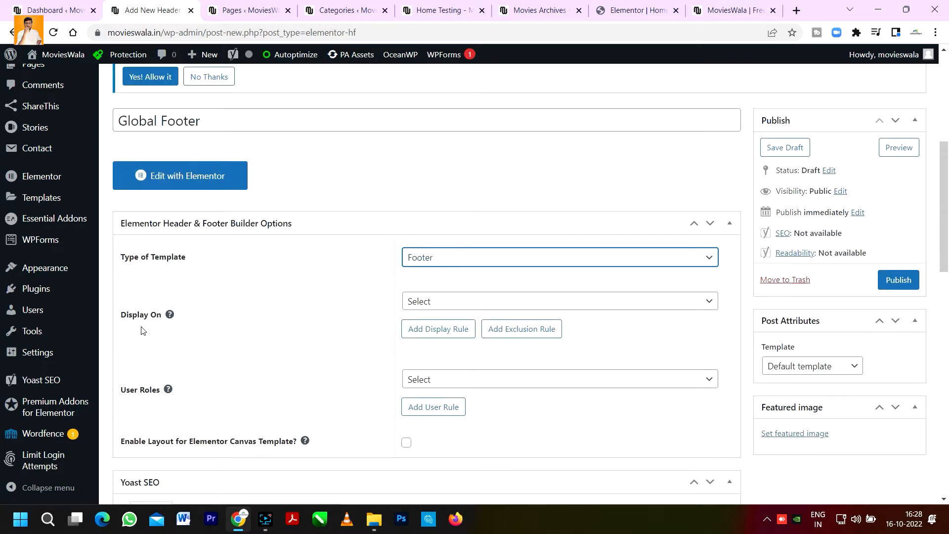
{"action": "left_click", "coordinate": [417, 302]}
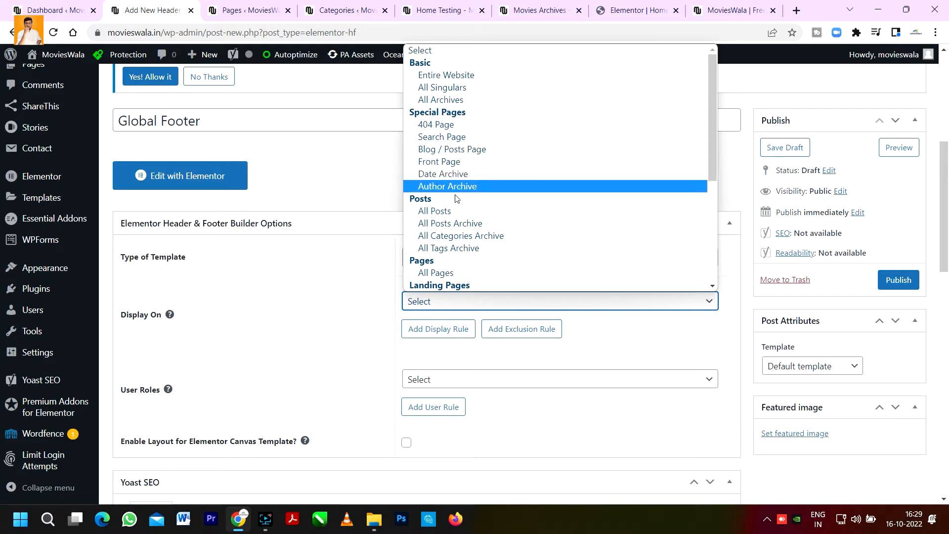
{"action": "scroll", "coordinate": [467, 235], "scroll_direction": "down", "scroll_amount": 4}
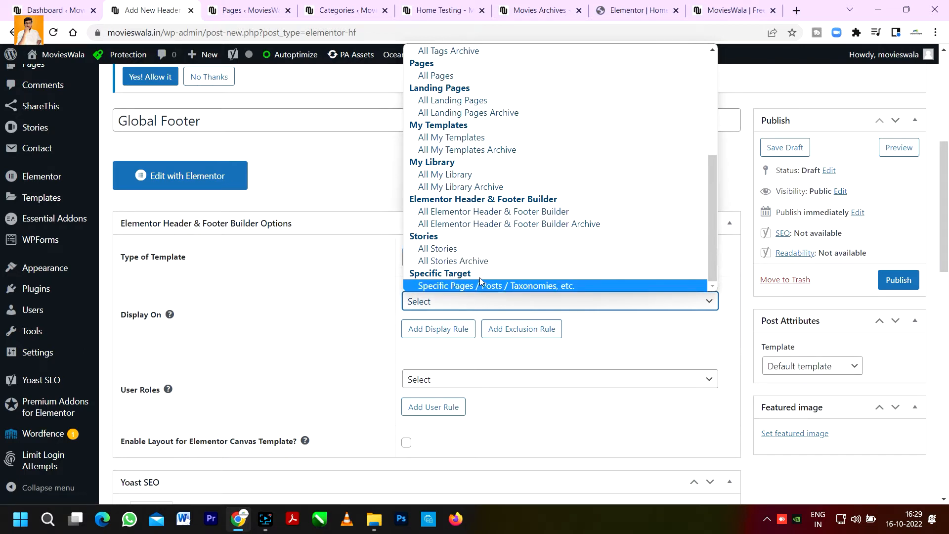
{"action": "scroll", "coordinate": [452, 121], "scroll_direction": "up", "scroll_amount": 5}
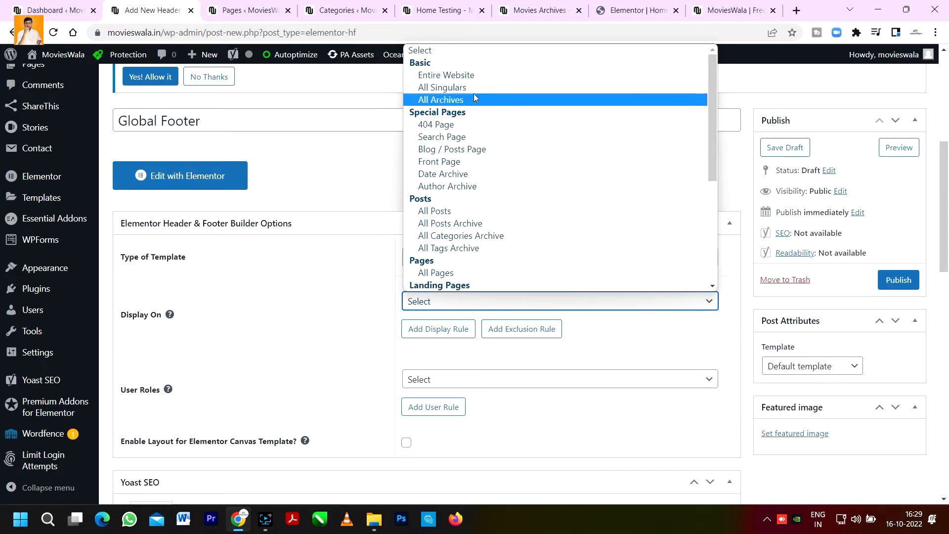
{"action": "left_click", "coordinate": [477, 79]}
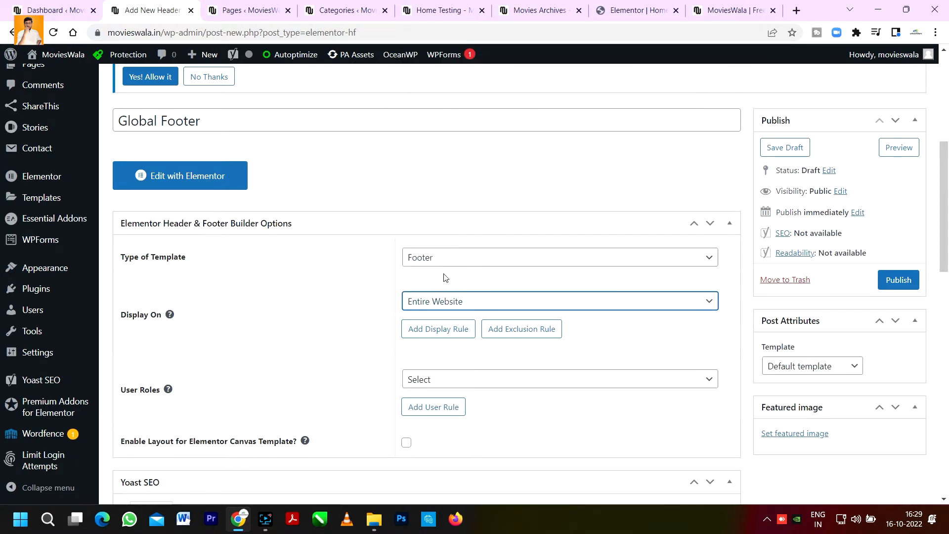
Step: Add a second display rule to the template
{"action": "scroll", "coordinate": [465, 331], "scroll_direction": "down", "scroll_amount": 1}
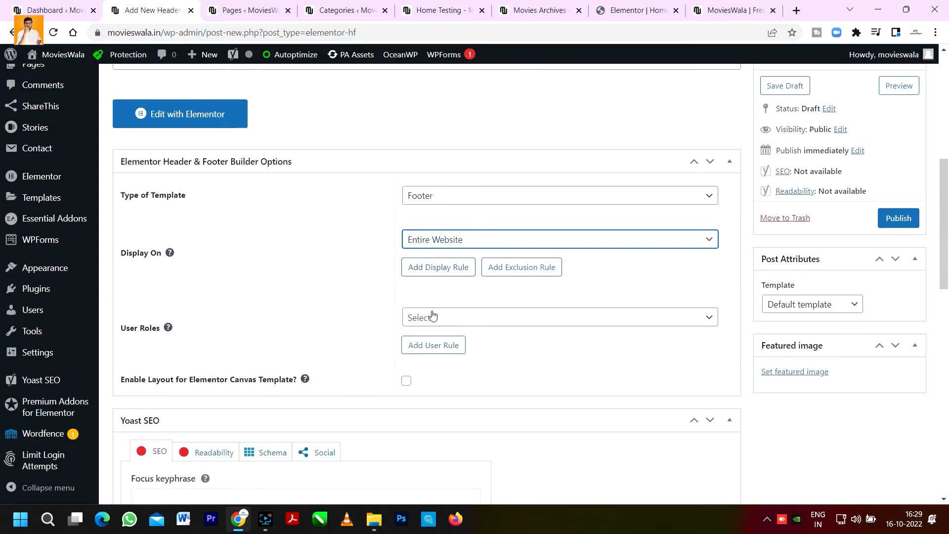
{"action": "left_click", "coordinate": [434, 268]}
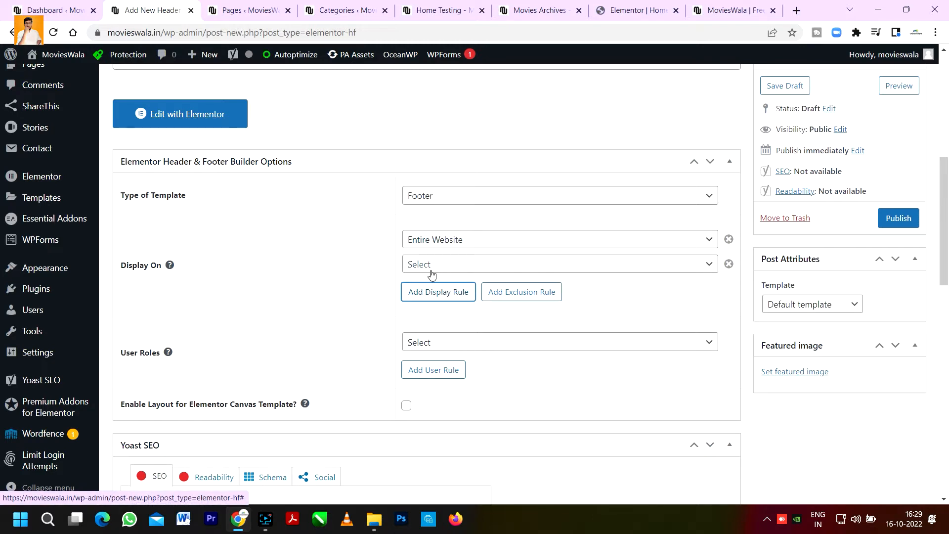
{"action": "left_click", "coordinate": [431, 270]}
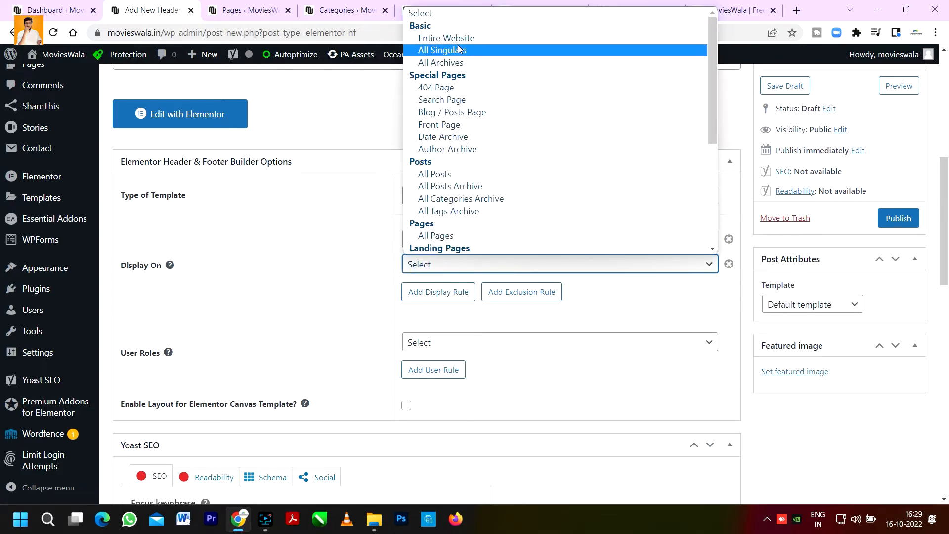
{"action": "left_click", "coordinate": [370, 281]}
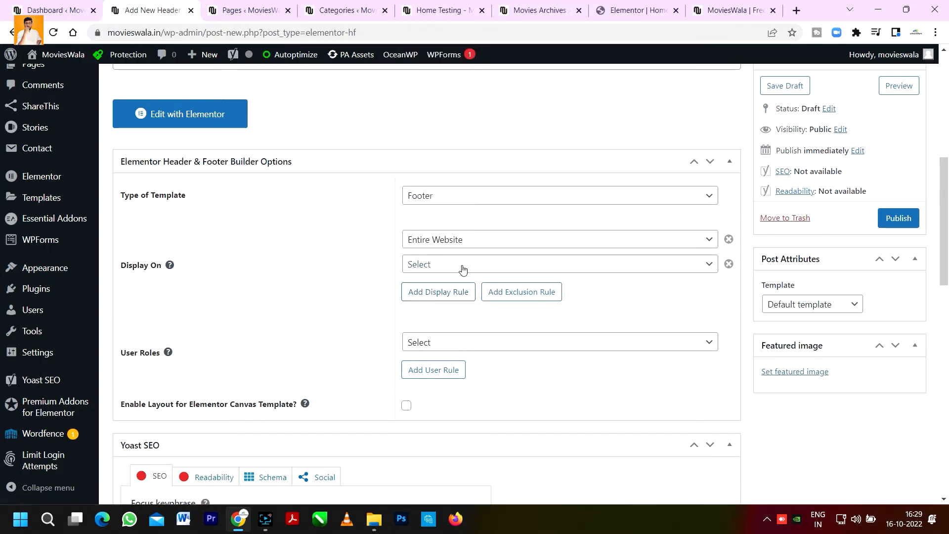
Step: Set the first display rule to Search Page and the second to All Stories
{"action": "left_click", "coordinate": [452, 240]}
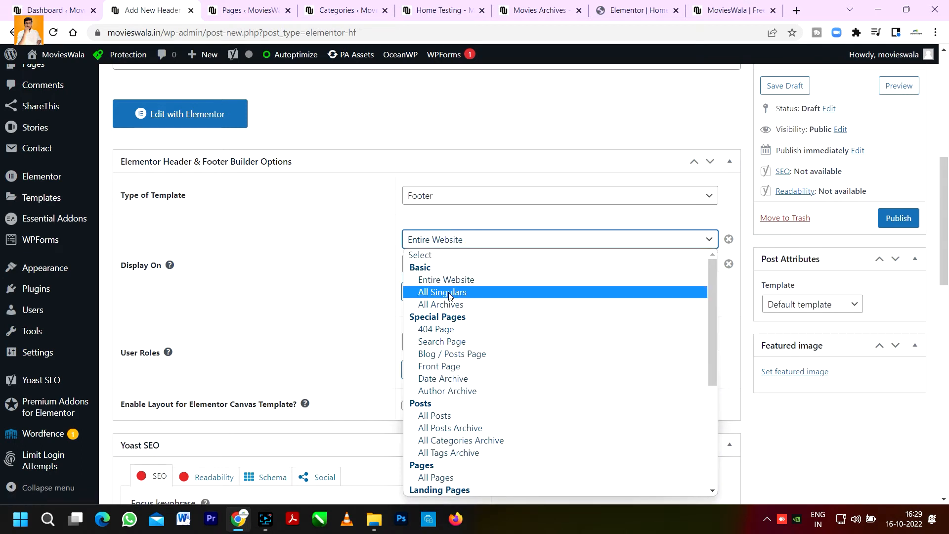
{"action": "left_click", "coordinate": [439, 343]}
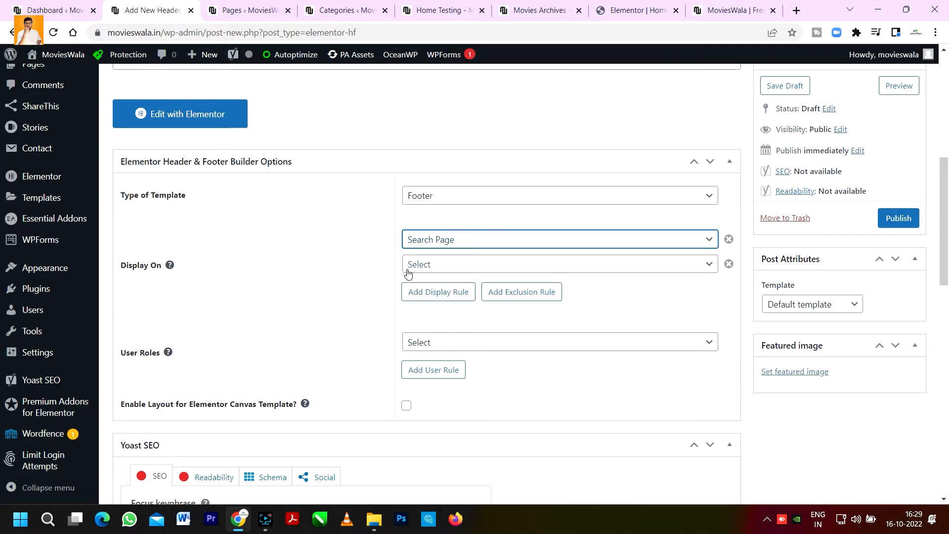
{"action": "left_click", "coordinate": [441, 269]}
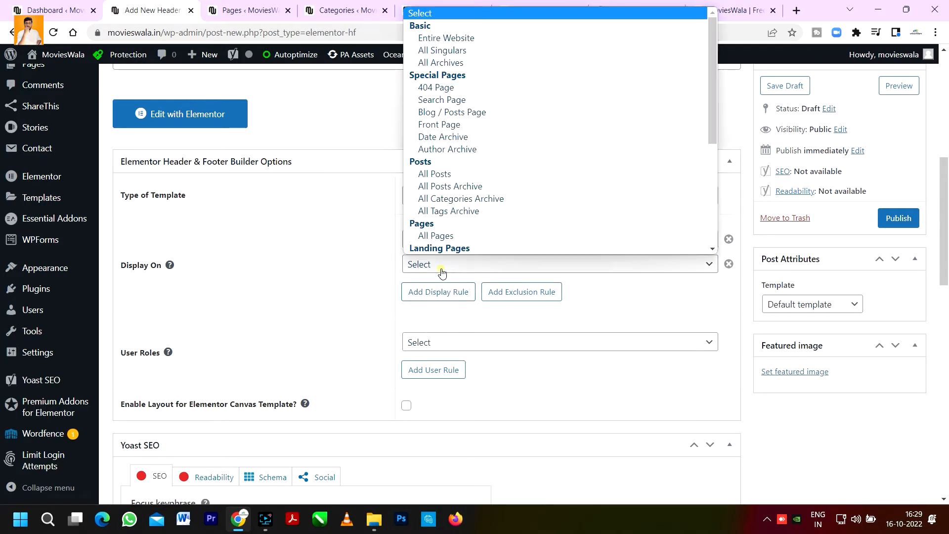
{"action": "scroll", "coordinate": [441, 247], "scroll_direction": "down", "scroll_amount": 6}
{"action": "left_click", "coordinate": [456, 211]}
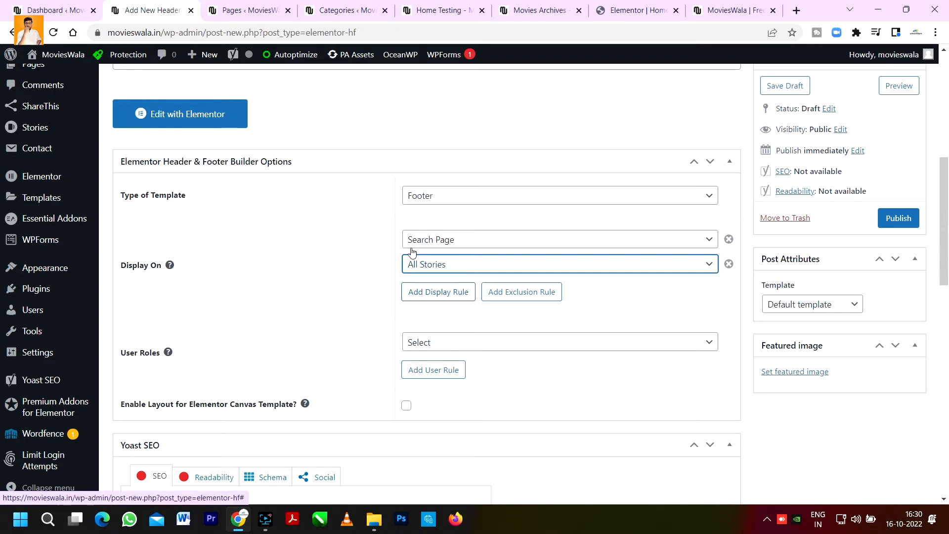
{"action": "left_click", "coordinate": [446, 240]}
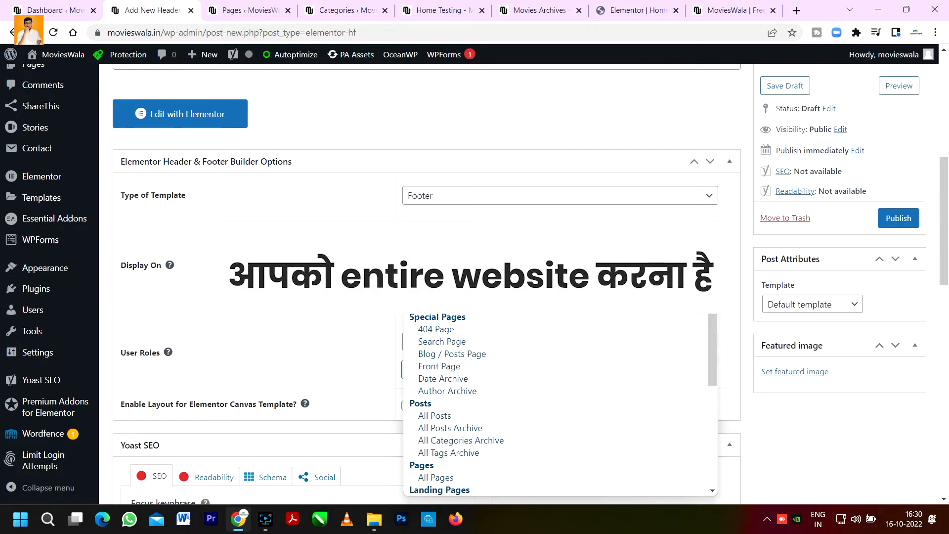
{"action": "left_click", "coordinate": [446, 280]}
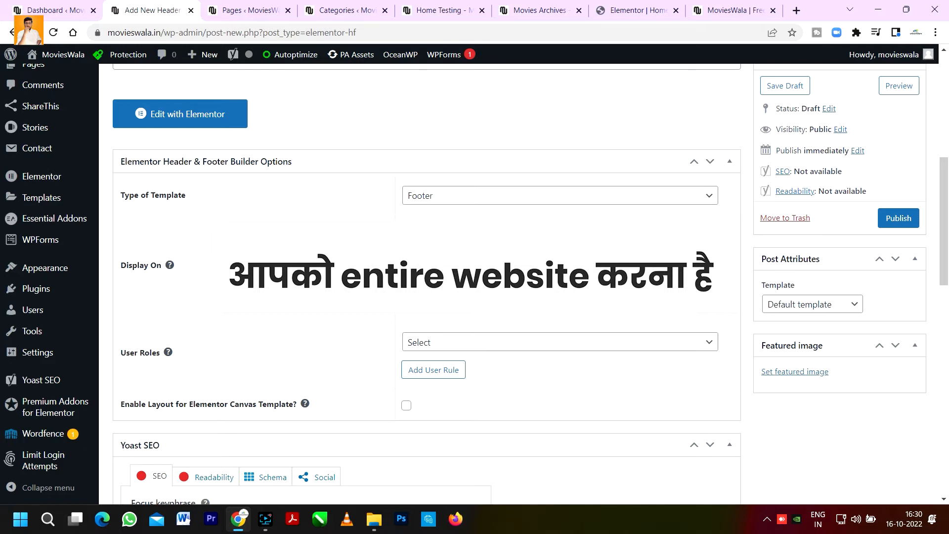
Step: Set User Roles to All and publish the template
{"action": "left_click", "coordinate": [451, 346]}
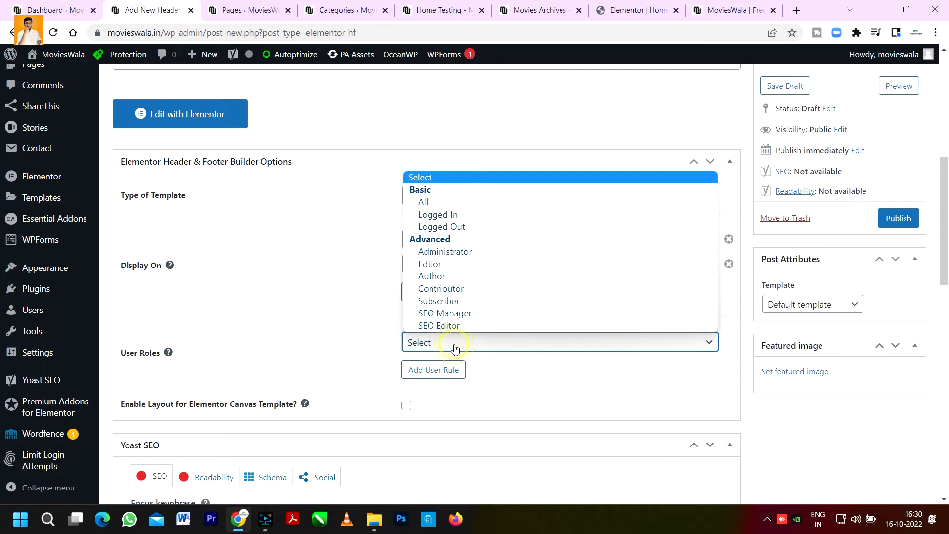
{"action": "left_click", "coordinate": [434, 202]}
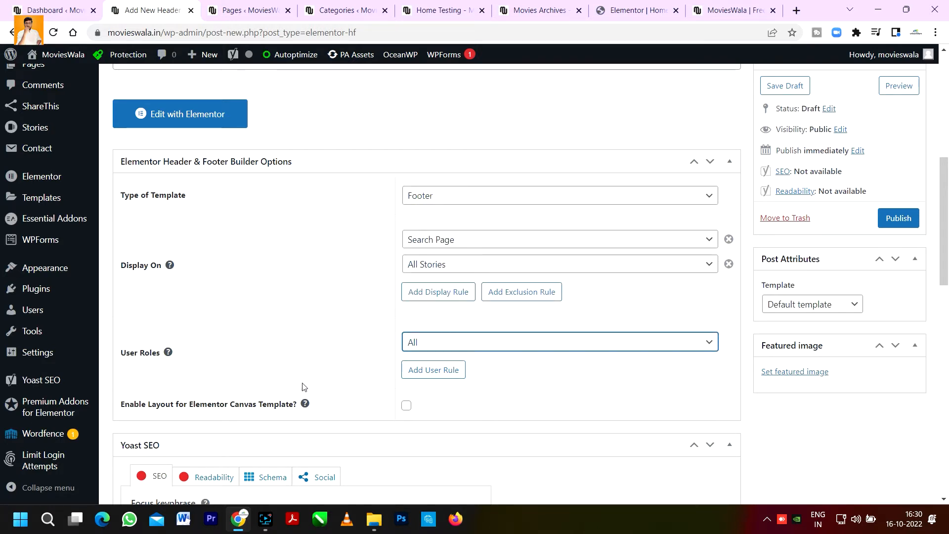
{"action": "scroll", "coordinate": [302, 385], "scroll_direction": "down", "scroll_amount": 2}
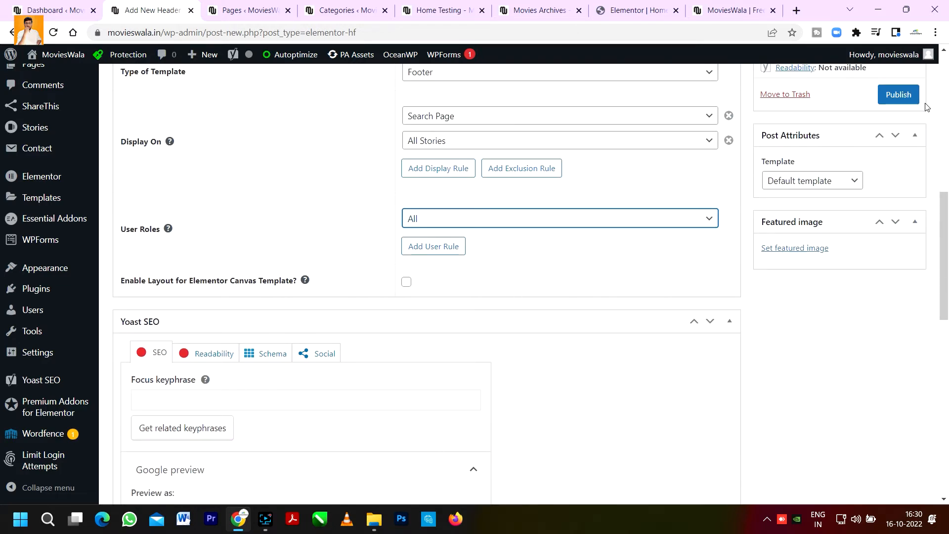
{"action": "left_click", "coordinate": [902, 95]}
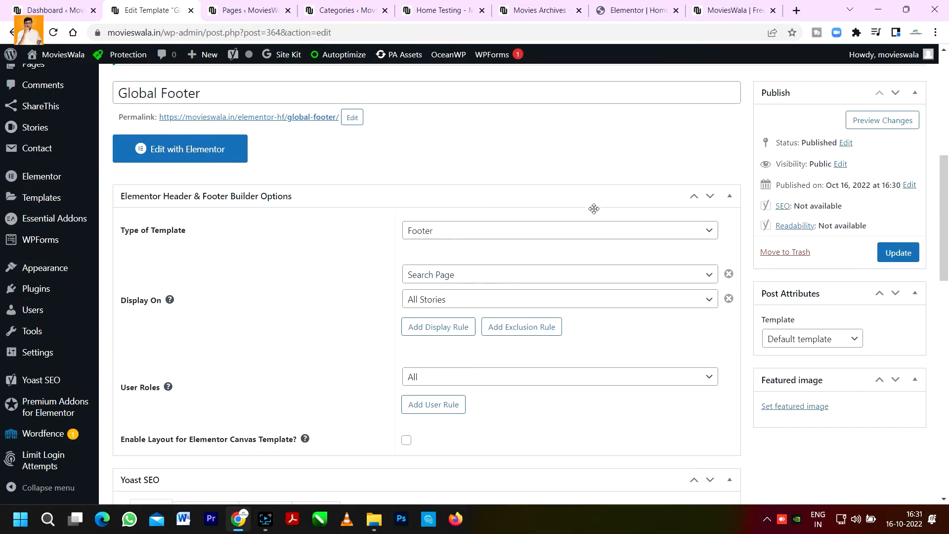
Step: Open the Global Footer template in the Elementor editor
{"action": "left_click", "coordinate": [190, 155]}
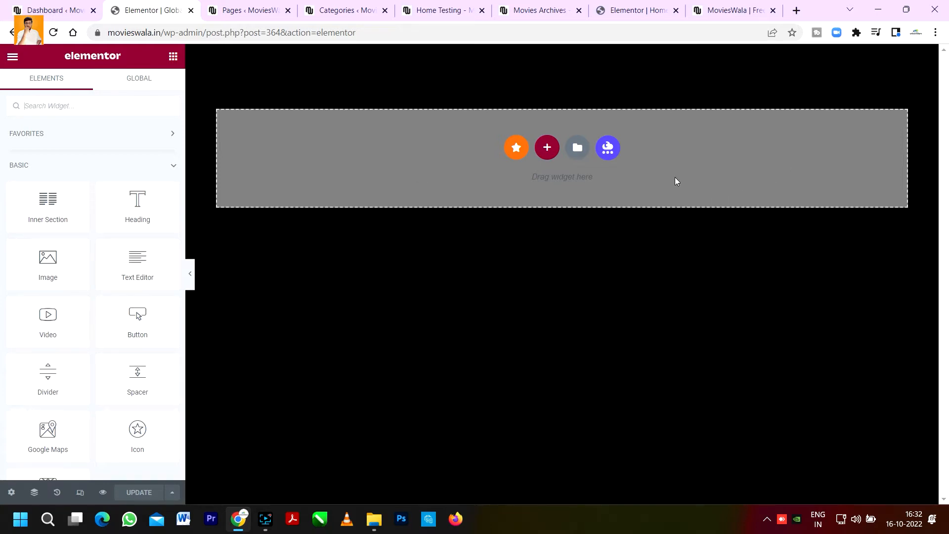
Step: Review the existing footer on the live site for reference
{"action": "left_click", "coordinate": [729, 10]}
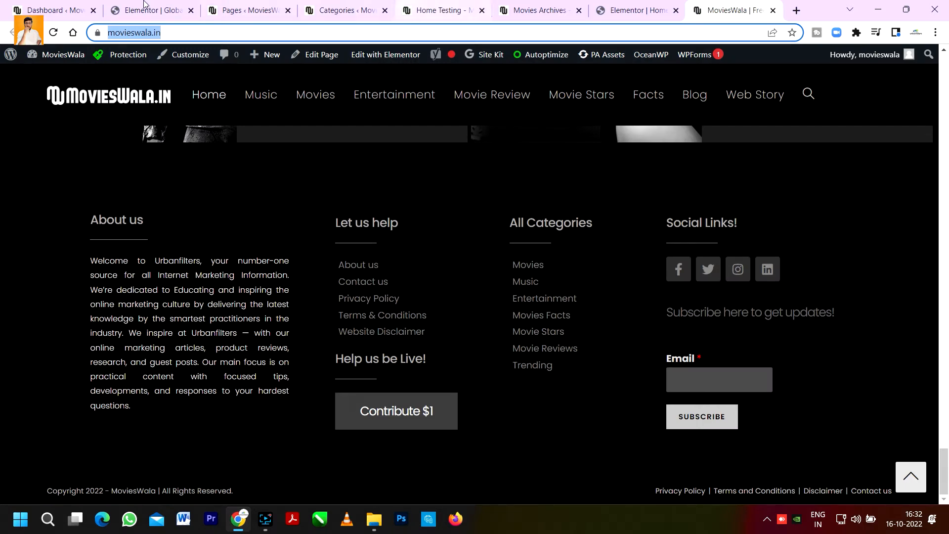
{"action": "left_click", "coordinate": [242, 10]}
{"action": "left_click", "coordinate": [737, 10]}
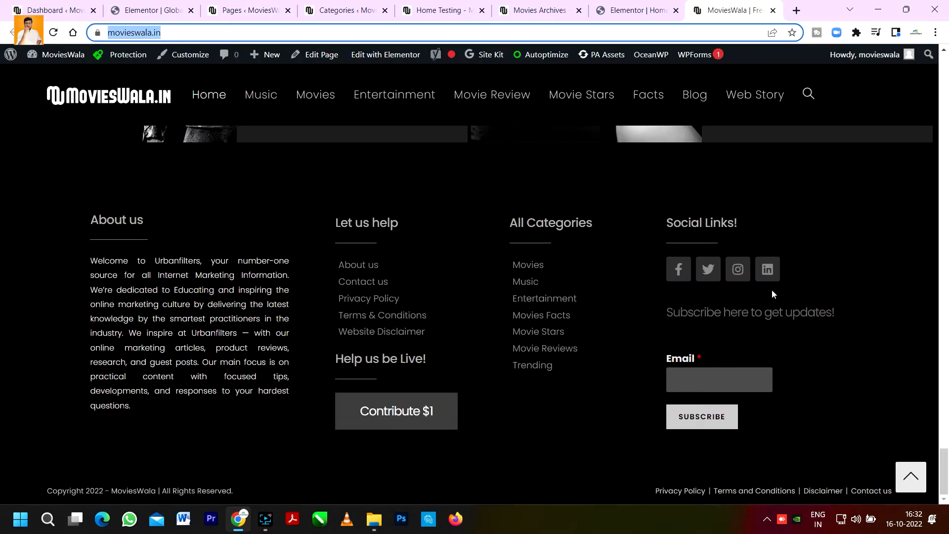
{"action": "left_click", "coordinate": [150, 9]}
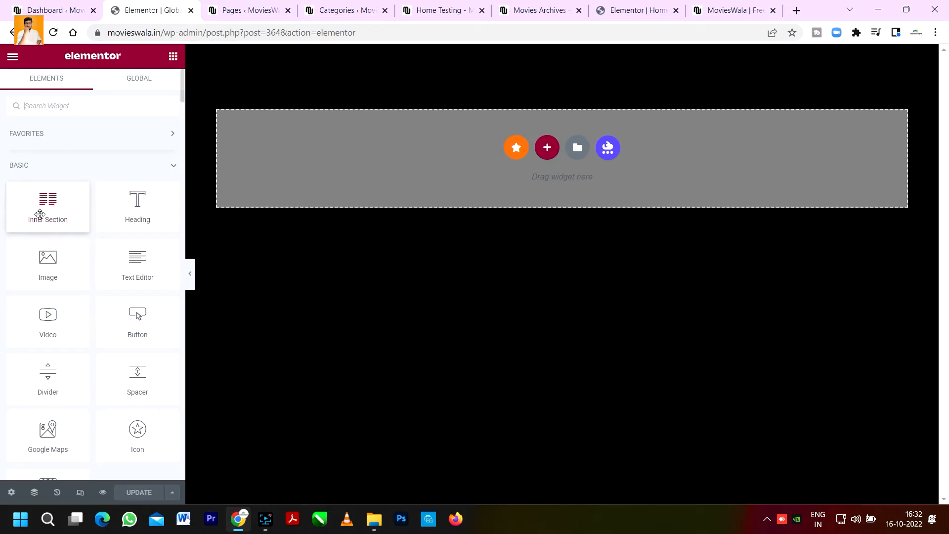
Step: Add a two-column Inner Section into the footer template's empty section and select the outer section
{"action": "left_click_drag", "start_coordinate": [40, 213], "coordinate": [475, 175]}
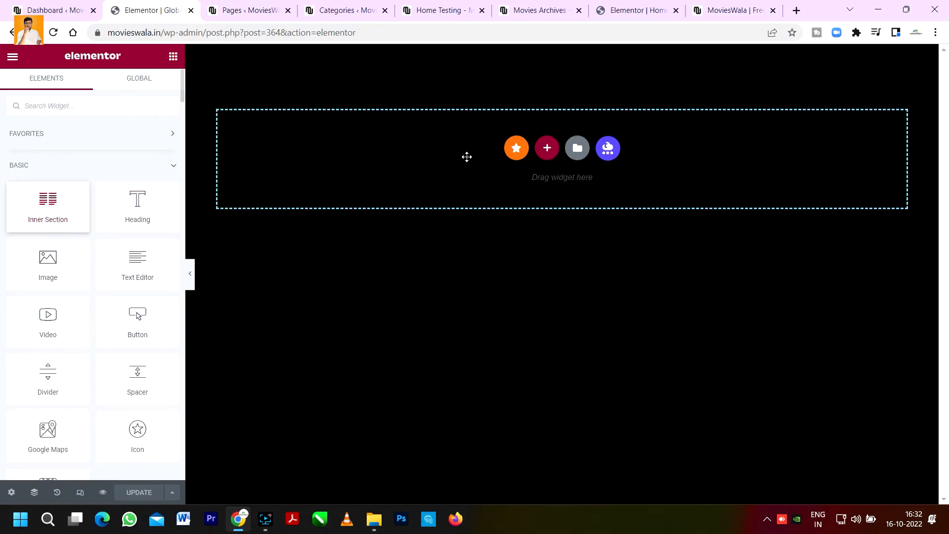
{"action": "left_click_drag", "start_coordinate": [467, 157], "coordinate": [467, 156]}
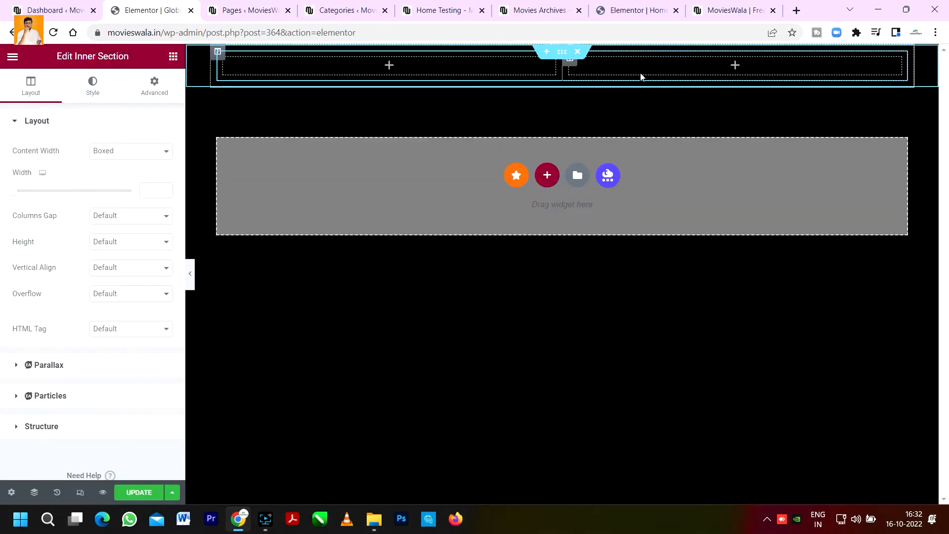
{"action": "left_click", "coordinate": [562, 52]}
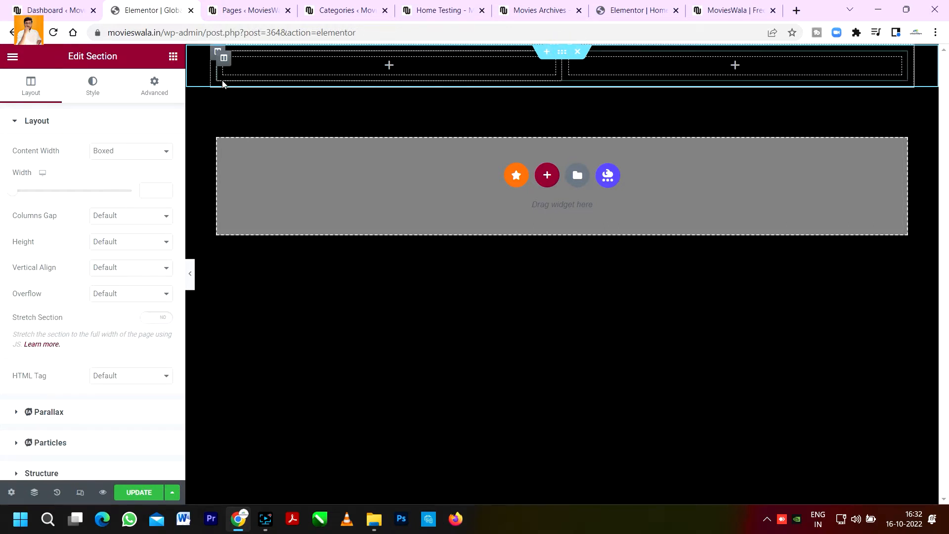
{"action": "left_click", "coordinate": [133, 131]}
{"action": "left_click", "coordinate": [138, 119]}
{"action": "left_click", "coordinate": [146, 150]}
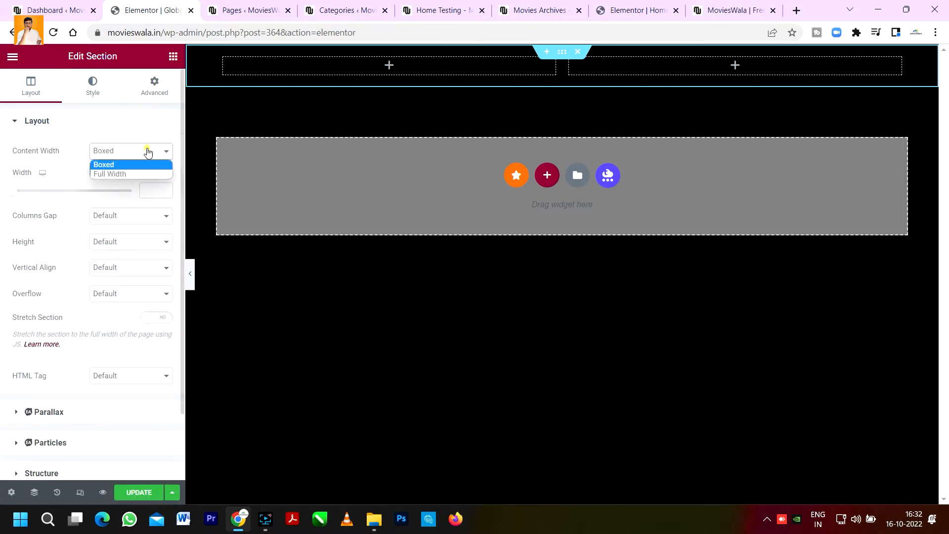
{"action": "left_click", "coordinate": [142, 161]}
{"action": "left_click", "coordinate": [135, 178]}
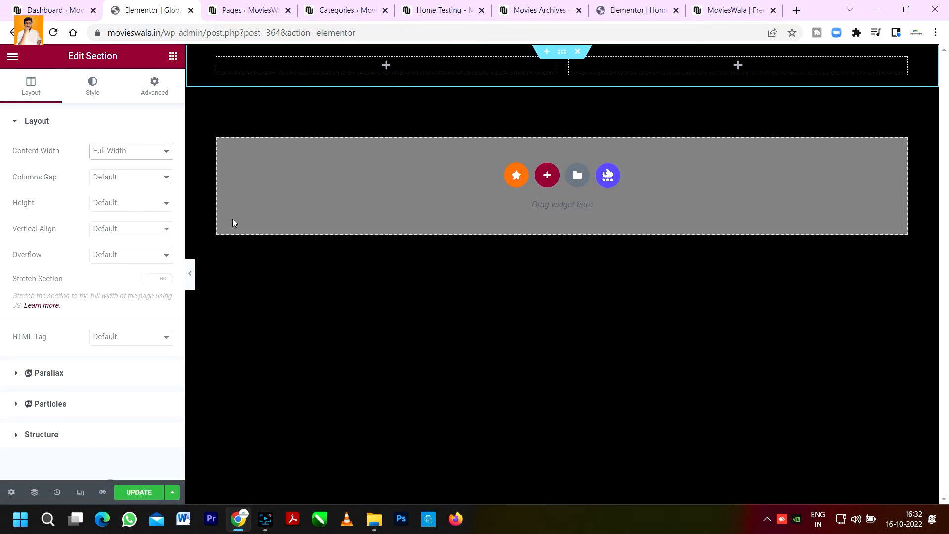
Step: Compare the section settings with the live footer and the home page in Elementor
{"action": "left_click", "coordinate": [712, 7]}
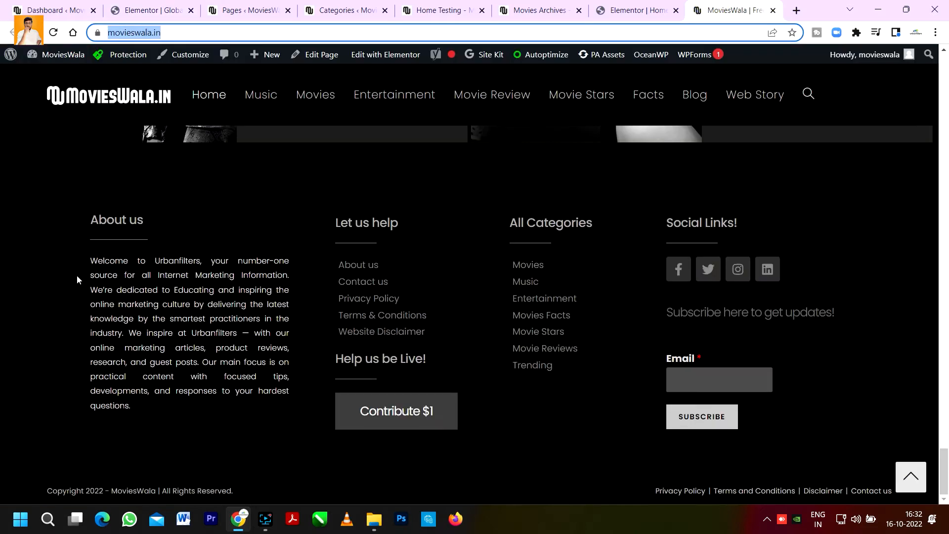
{"action": "left_click", "coordinate": [672, 5]}
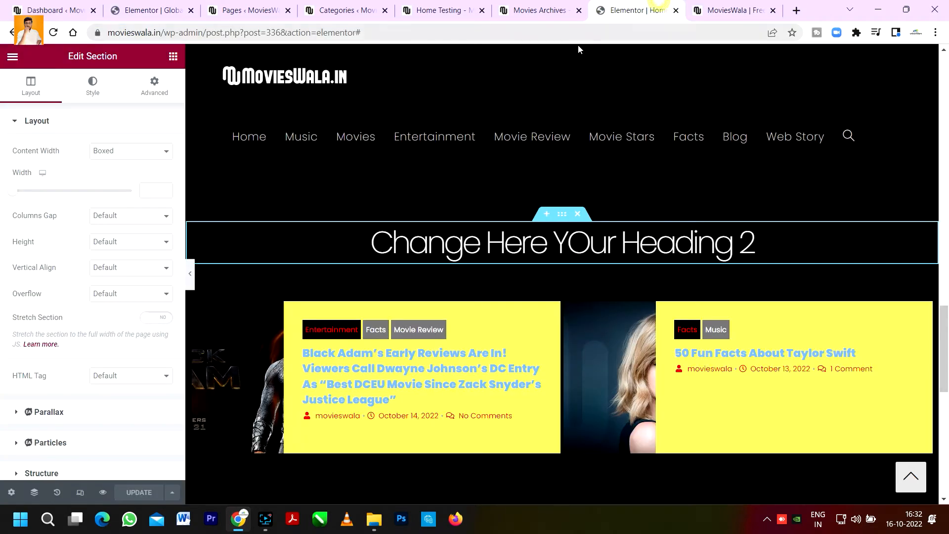
{"action": "left_click", "coordinate": [260, 4]}
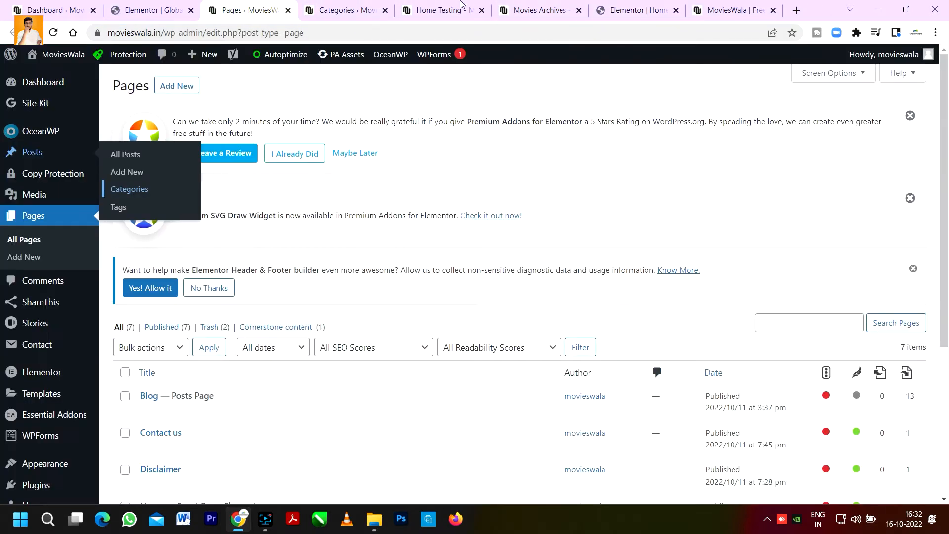
{"action": "left_click", "coordinate": [336, 5]}
{"action": "left_click", "coordinate": [179, 4]}
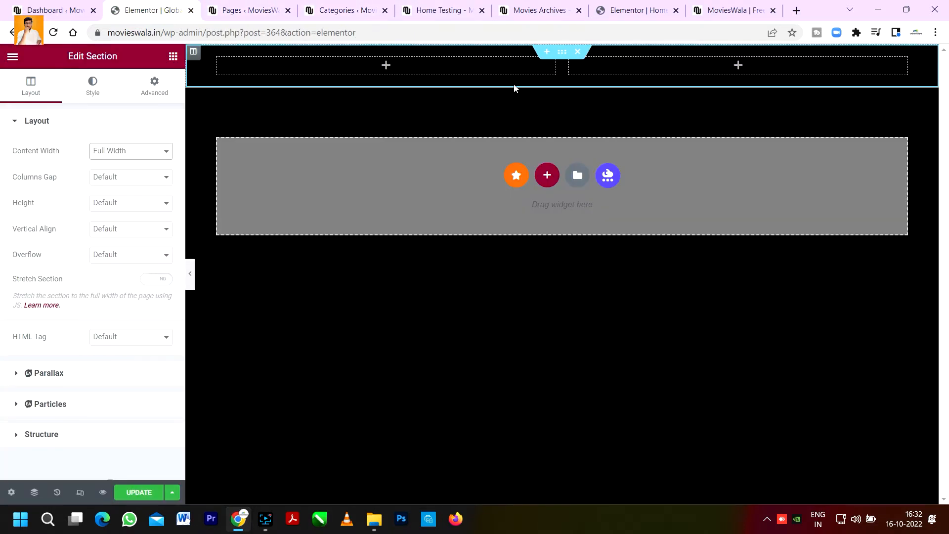
Step: Set the outer section's content width to Boxed with a width of 1400
{"action": "left_click", "coordinate": [132, 155]}
{"action": "left_click", "coordinate": [132, 156]}
{"action": "left_click", "coordinate": [136, 153]}
{"action": "left_click", "coordinate": [127, 164]}
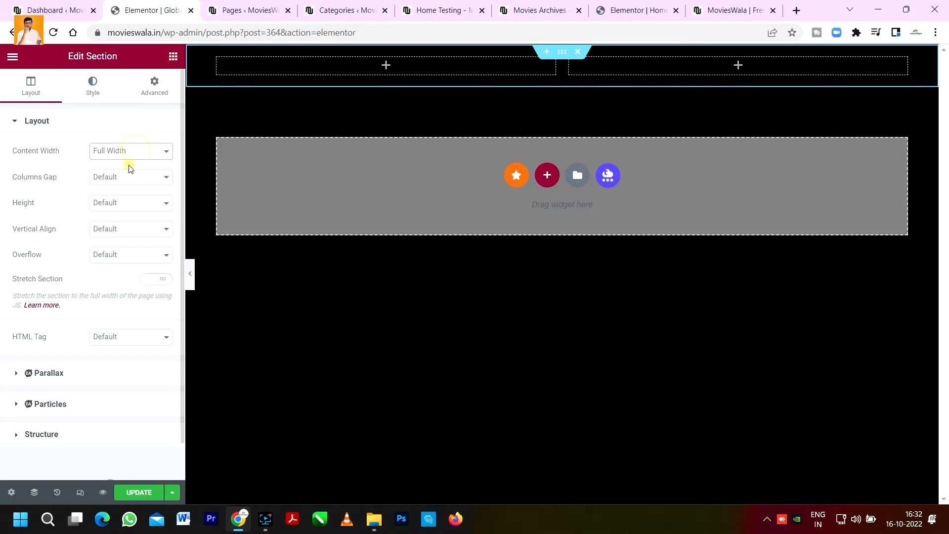
{"action": "left_click", "coordinate": [148, 192]}
{"action": "type", "text": "1400"}
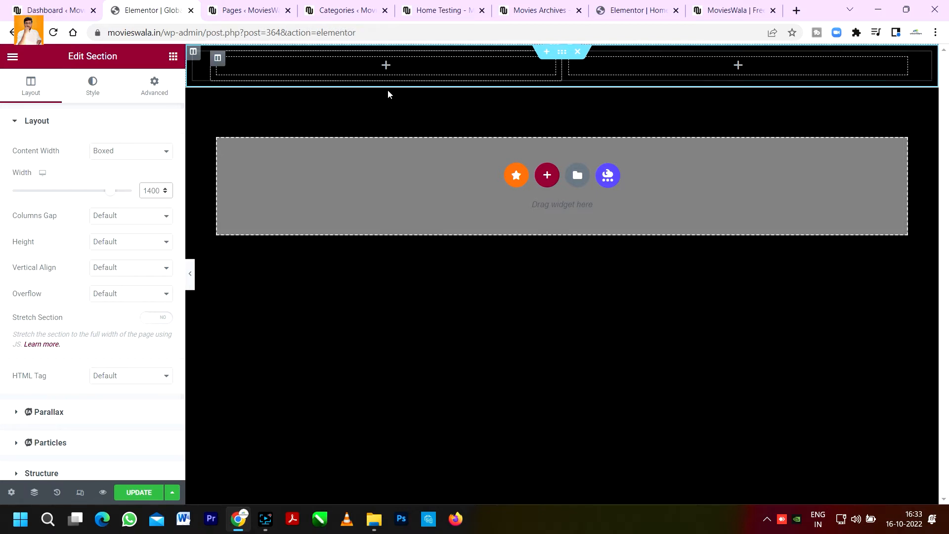
Step: Add a Heading widget and a Text Editor widget below it in the inner section's left column
{"action": "left_click", "coordinate": [173, 56]}
{"action": "left_click_drag", "start_coordinate": [137, 203], "coordinate": [331, 66]}
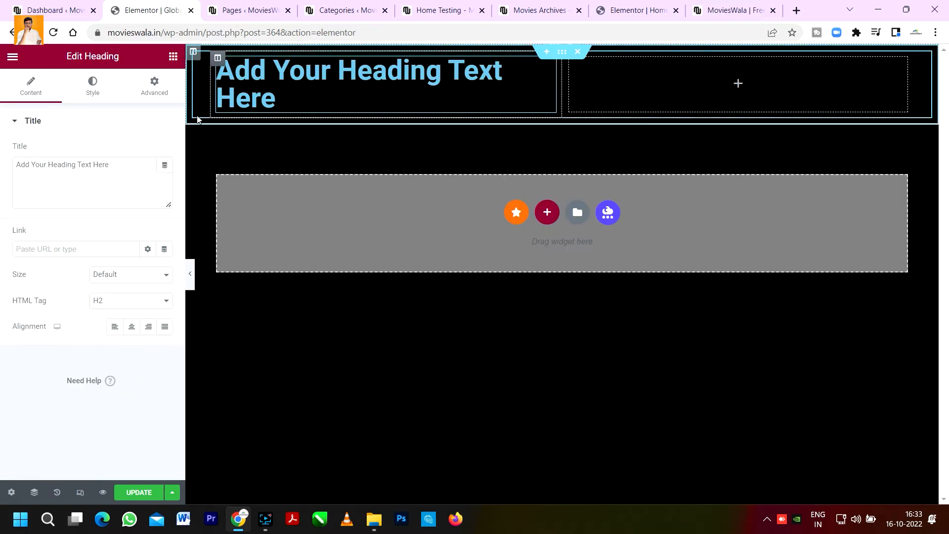
{"action": "left_click", "coordinate": [173, 56]}
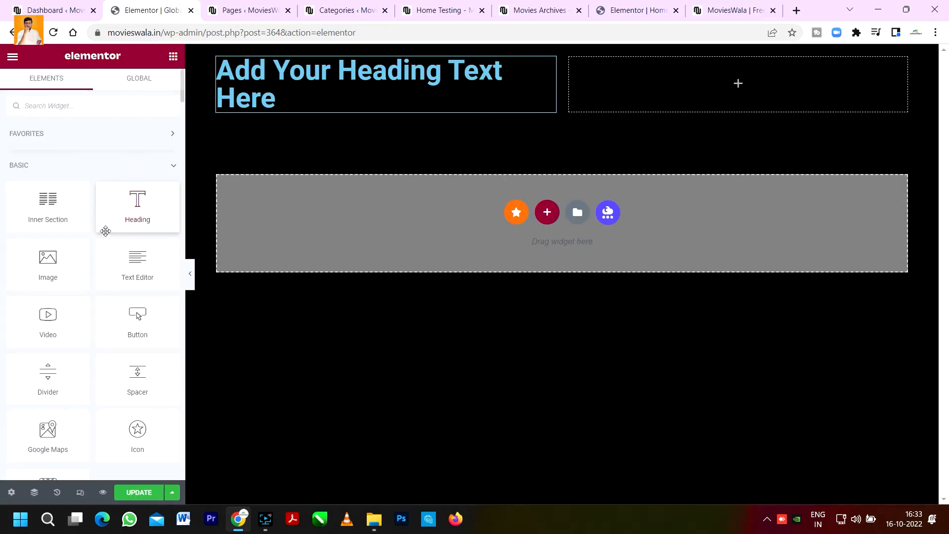
{"action": "left_click_drag", "start_coordinate": [136, 269], "coordinate": [315, 105]}
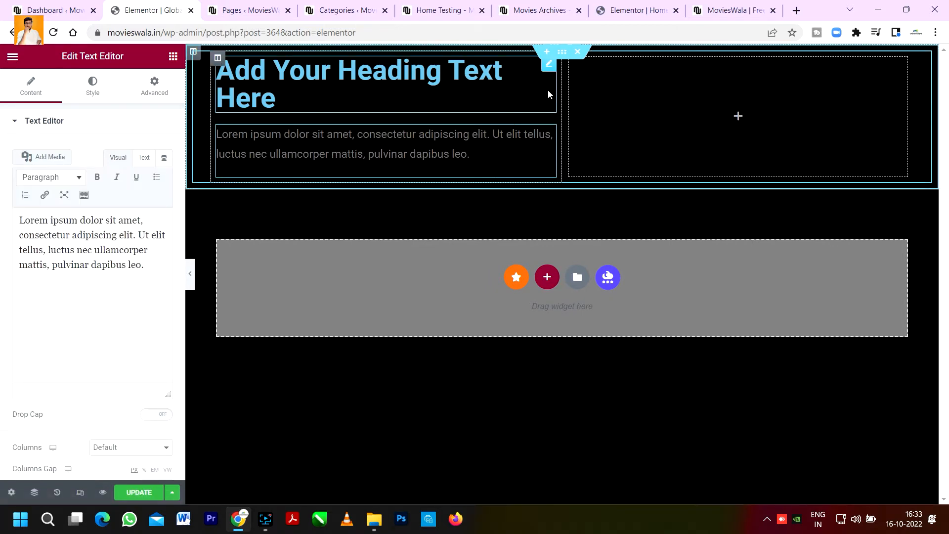
Step: Review the live site footer and the home page layout again
{"action": "left_click", "coordinate": [717, 4]}
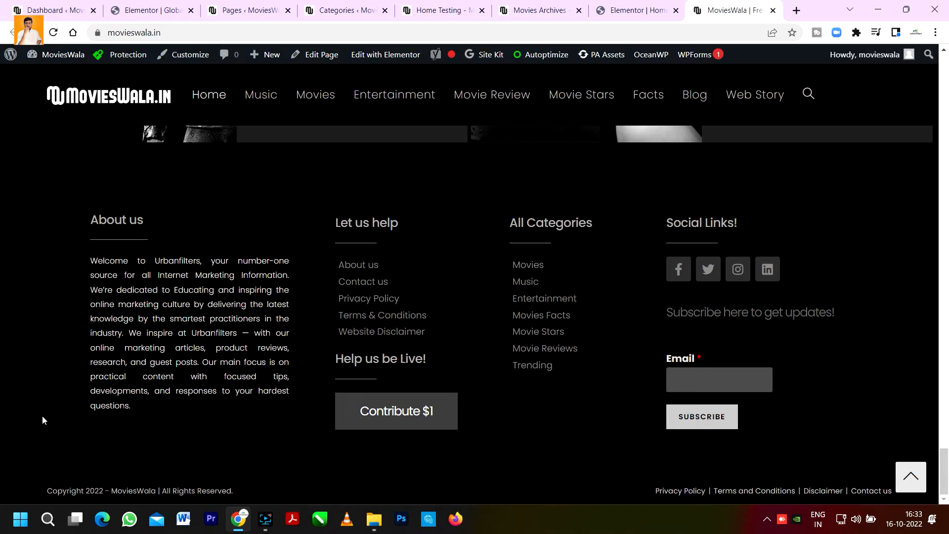
{"action": "left_click", "coordinate": [635, 7]}
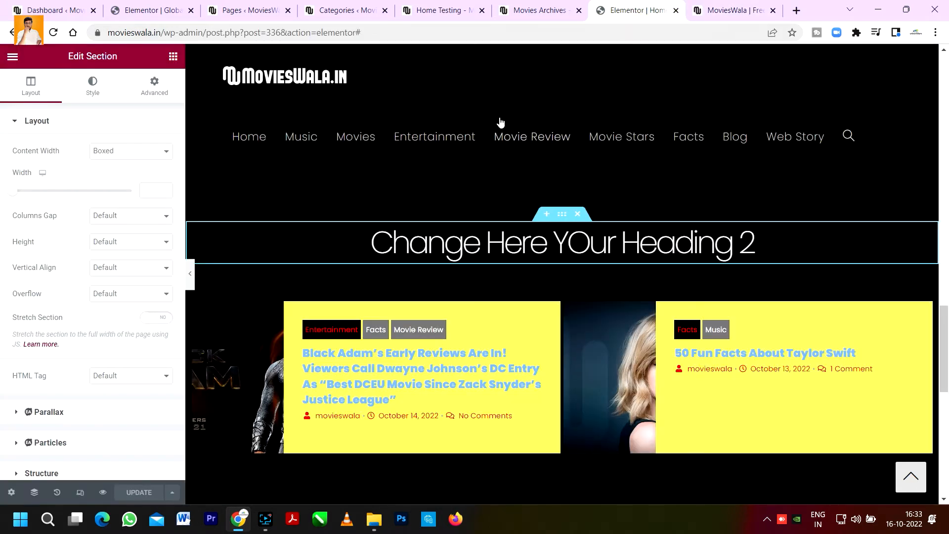
{"action": "left_click", "coordinate": [252, 10]}
{"action": "left_click", "coordinate": [148, 10]}
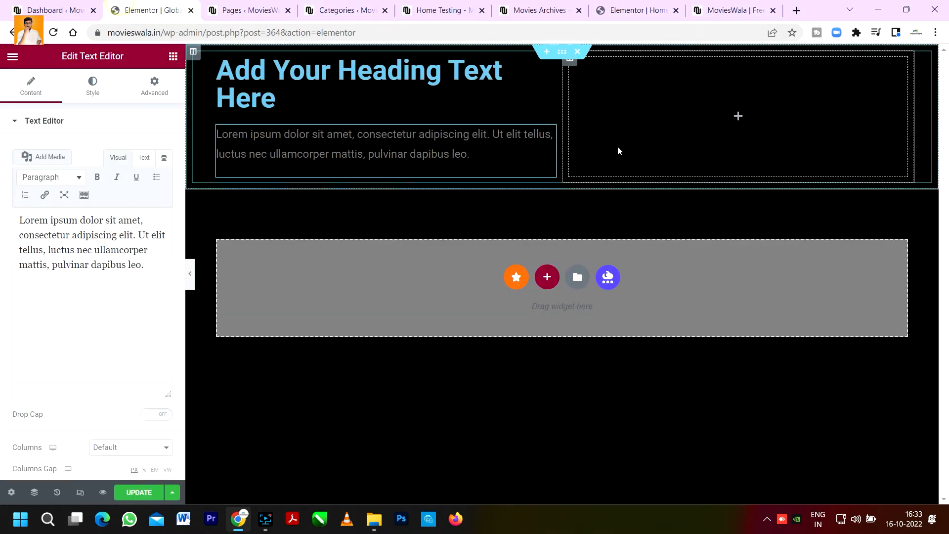
Step: Set the outer section's top and bottom margins to 100 and preview the footer
{"action": "left_click", "coordinate": [563, 52]}
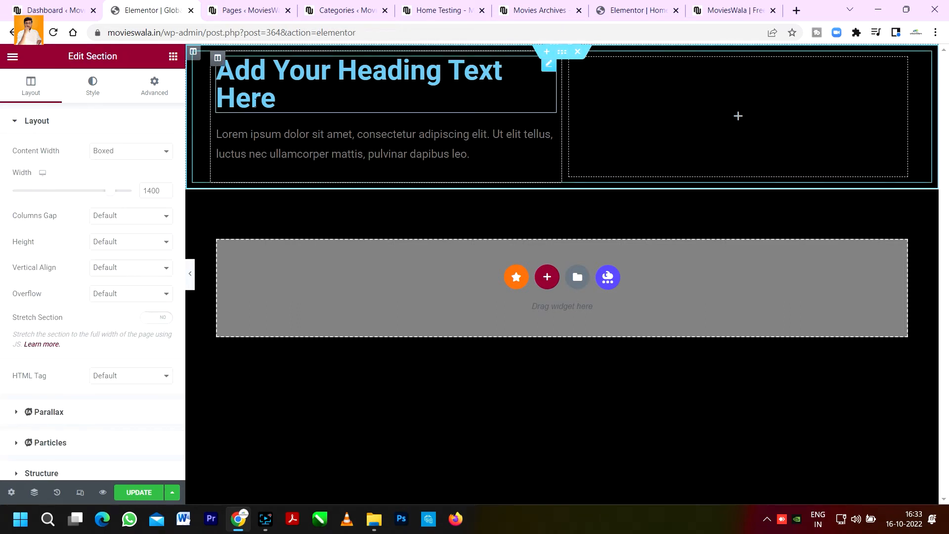
{"action": "left_click", "coordinate": [151, 88]}
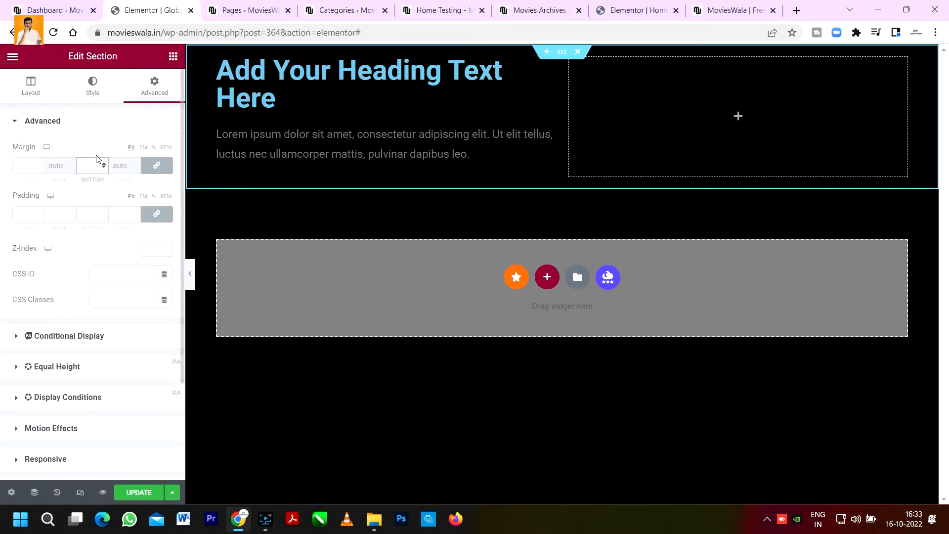
{"action": "type", "text": "100"}
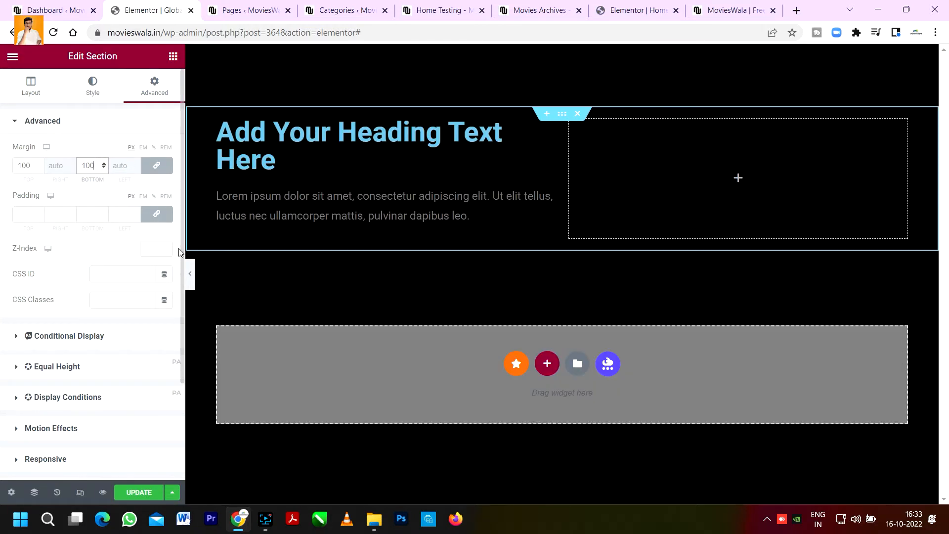
{"action": "left_click", "coordinate": [190, 273]}
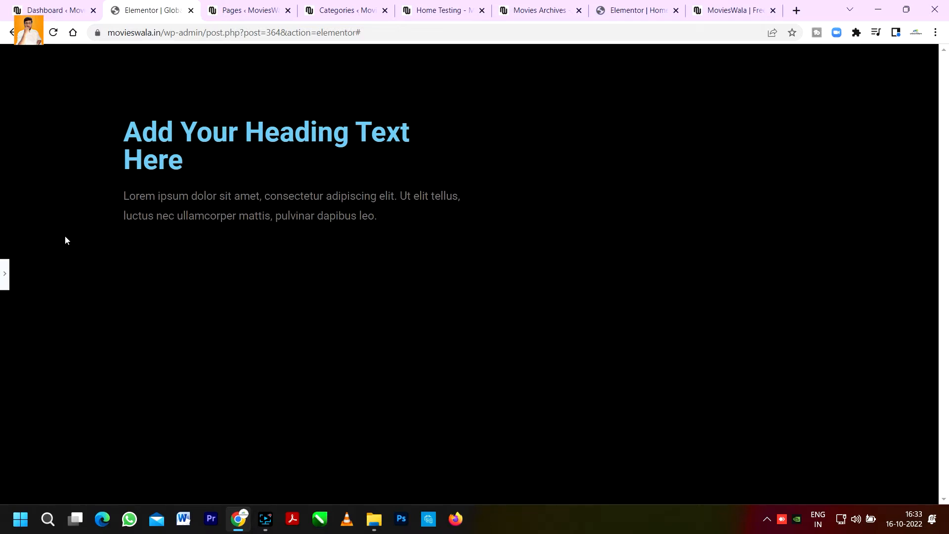
{"action": "left_click", "coordinate": [5, 273]}
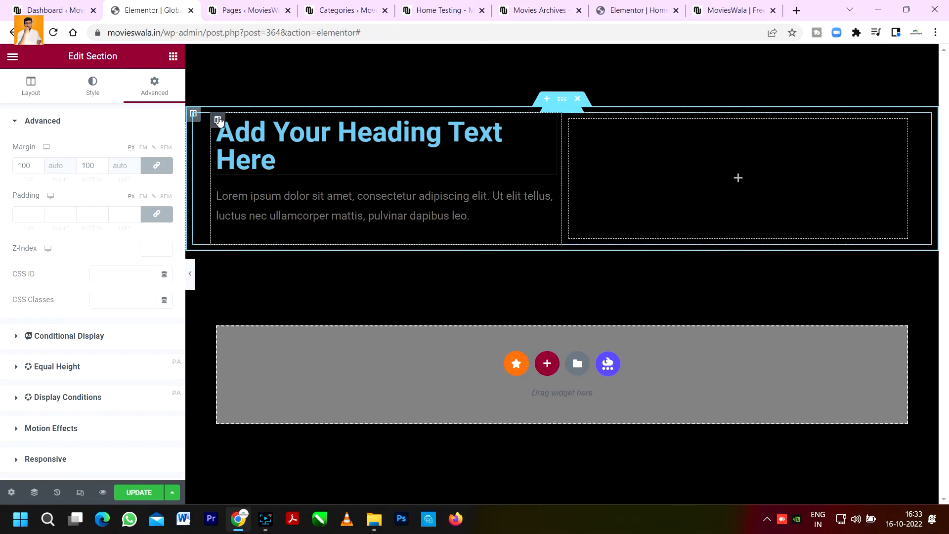
Step: Inspect the inner section's layout and advanced settings
{"action": "left_click", "coordinate": [551, 115]}
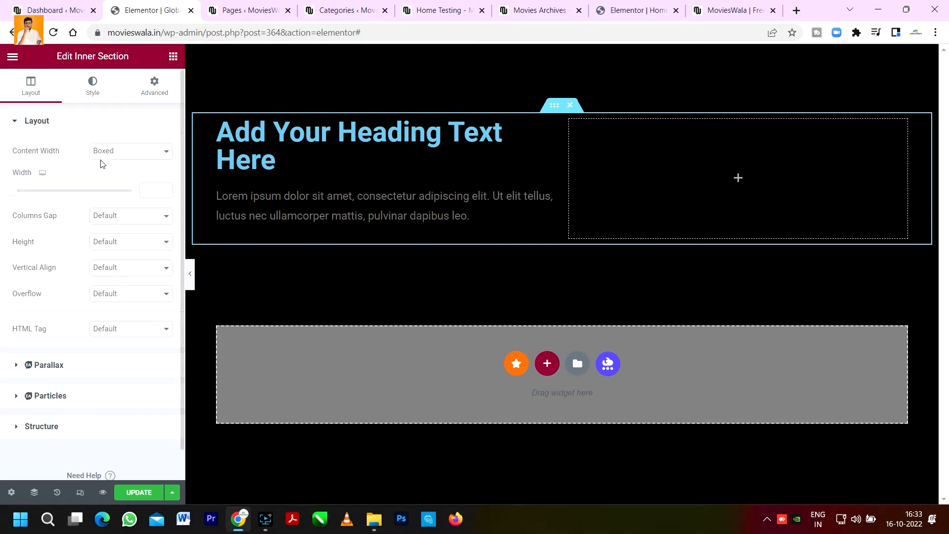
{"action": "left_click", "coordinate": [153, 88]}
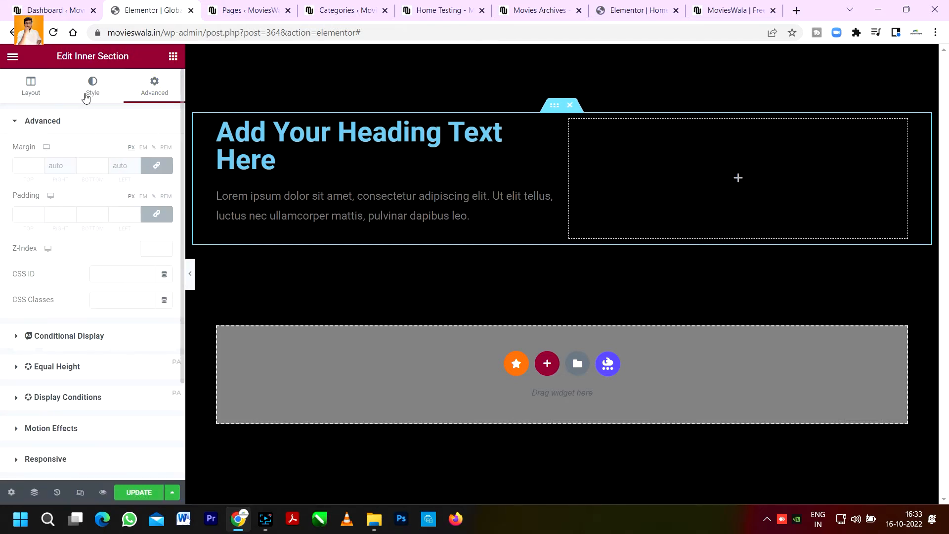
{"action": "left_click", "coordinate": [24, 100]}
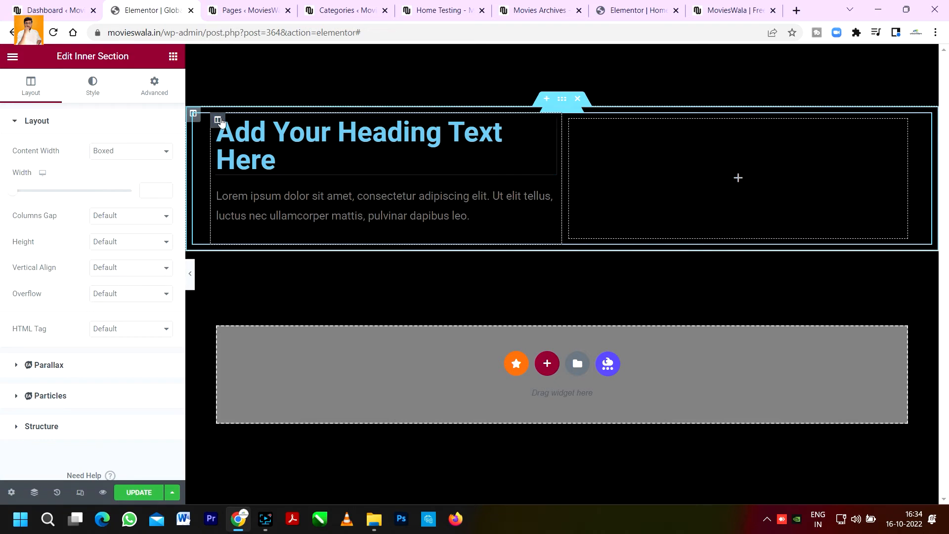
Step: Duplicate the left column twice to get three heading-and-text columns
{"action": "right_click", "coordinate": [220, 121]}
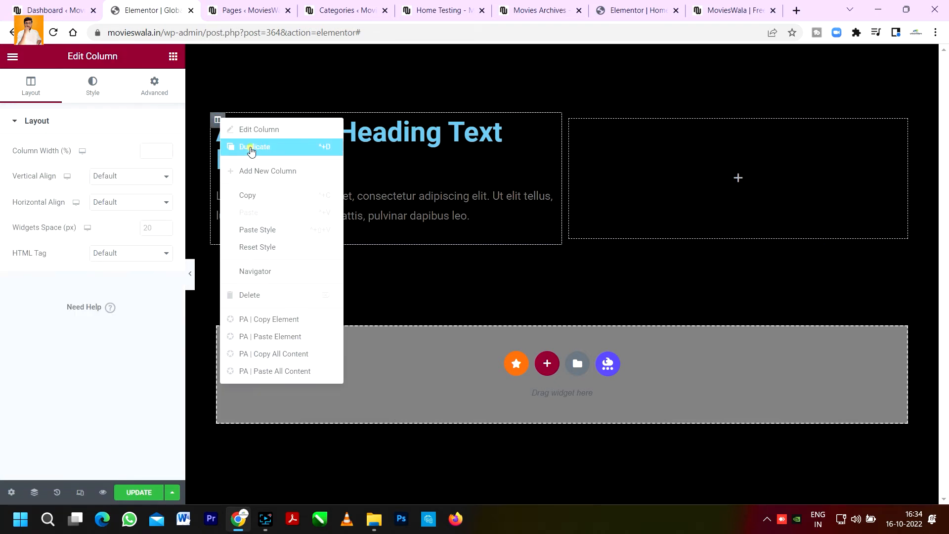
{"action": "left_click", "coordinate": [249, 147]}
{"action": "right_click", "coordinate": [218, 120]}
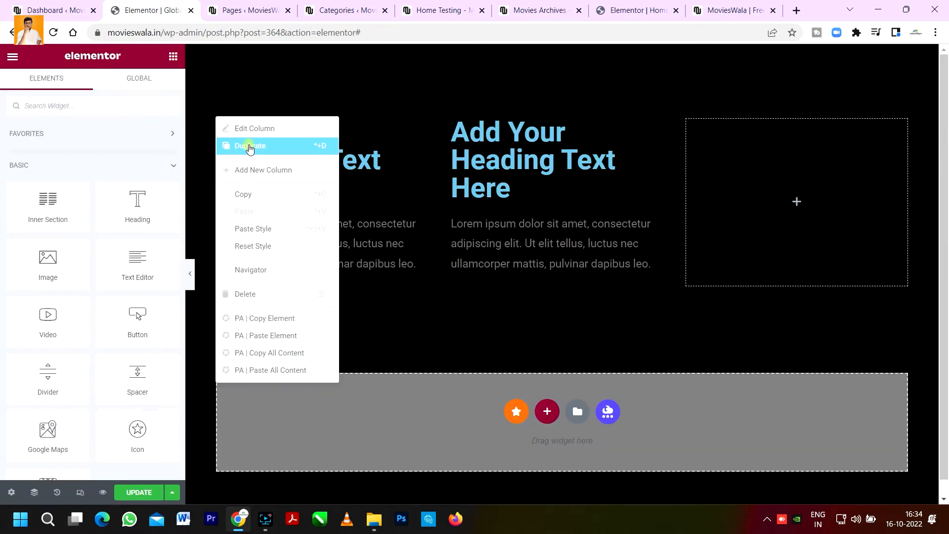
{"action": "left_click", "coordinate": [250, 146]}
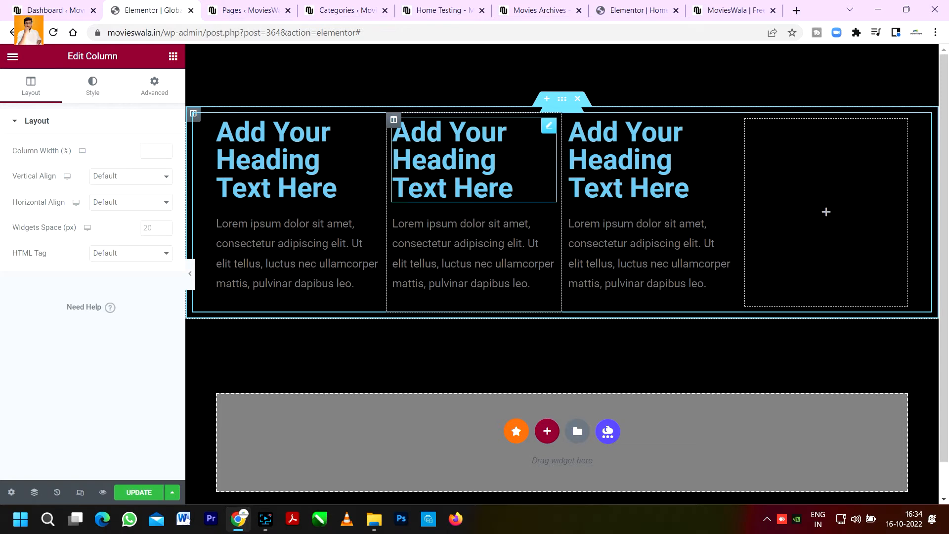
Step: Check the live site footer and the home page once more
{"action": "left_click", "coordinate": [736, 4]}
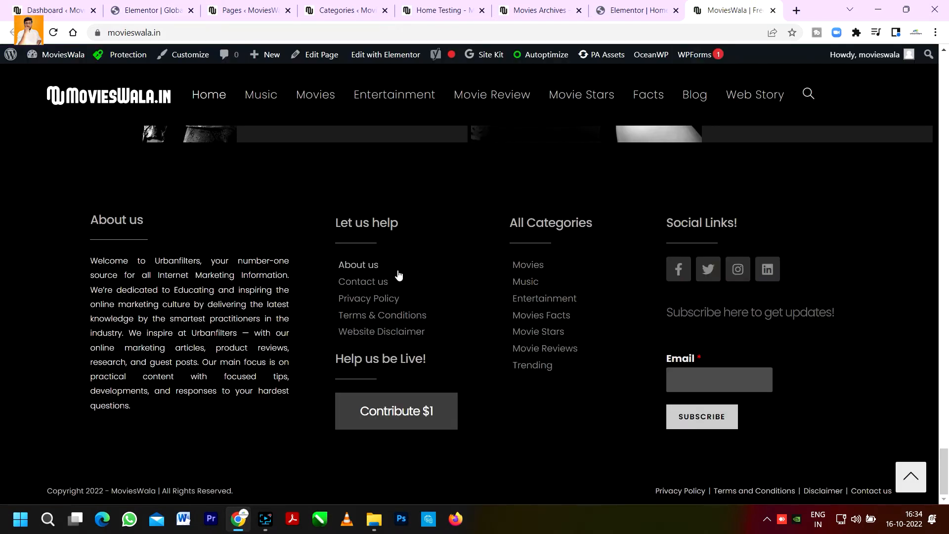
{"action": "left_click", "coordinate": [637, 9]}
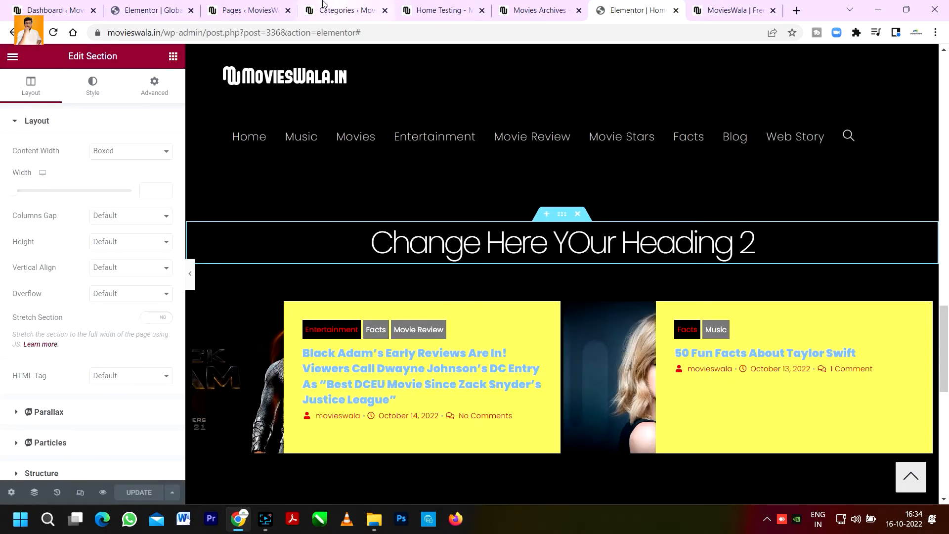
{"action": "left_click", "coordinate": [165, 5]}
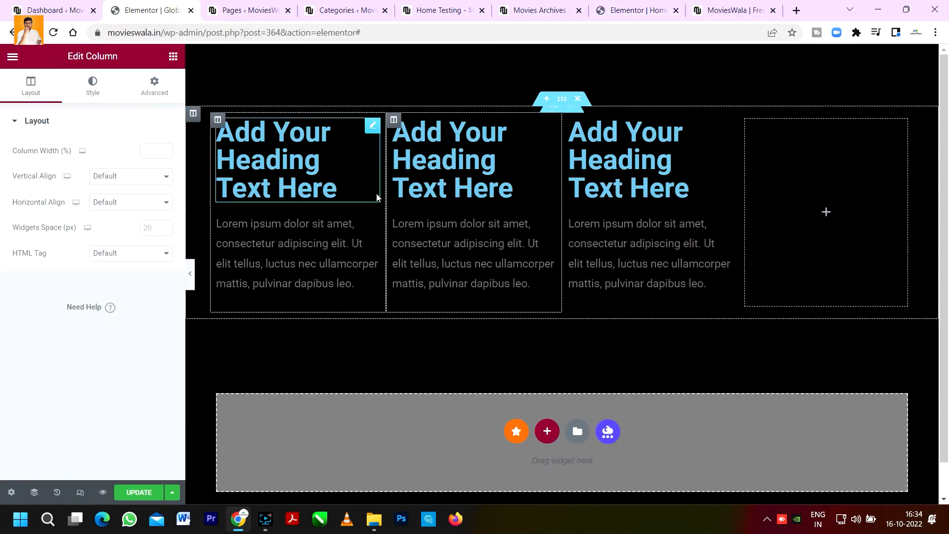
Step: Set the first column heading's typography size to 30
{"action": "left_click", "coordinate": [369, 134]}
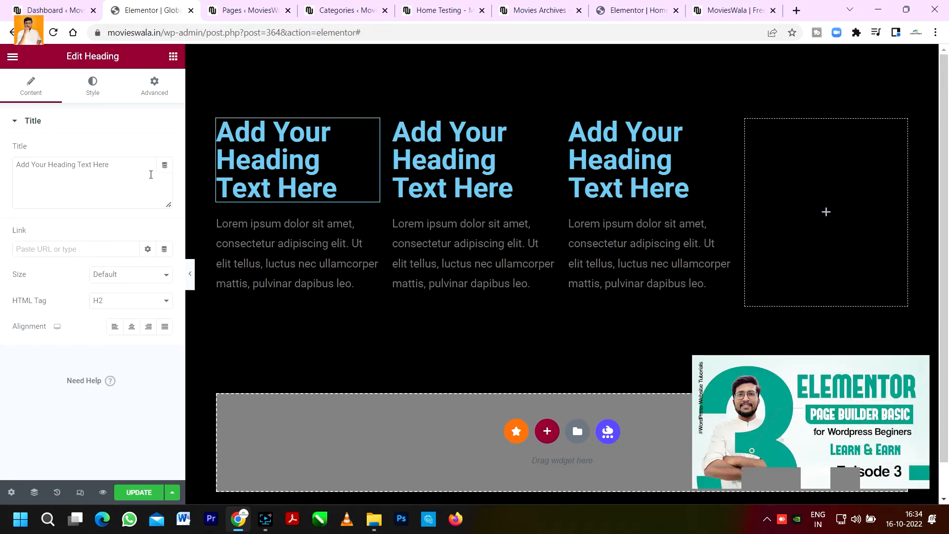
{"action": "left_click", "coordinate": [95, 84]}
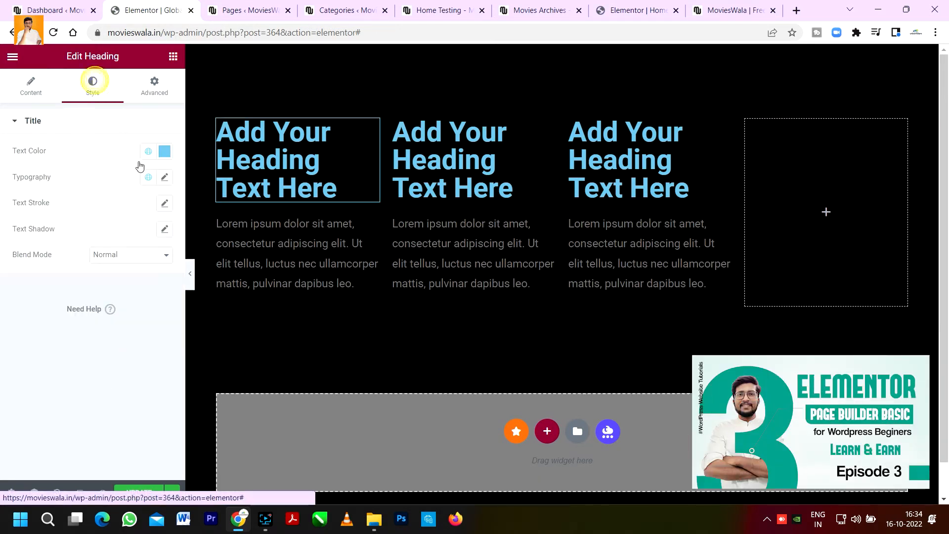
{"action": "left_click", "coordinate": [165, 177]}
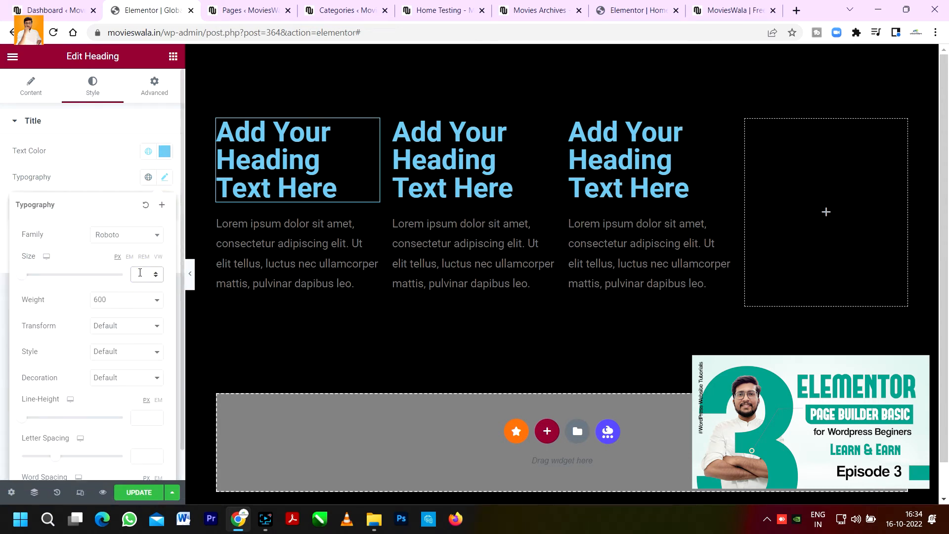
{"action": "type", "text": "30"}
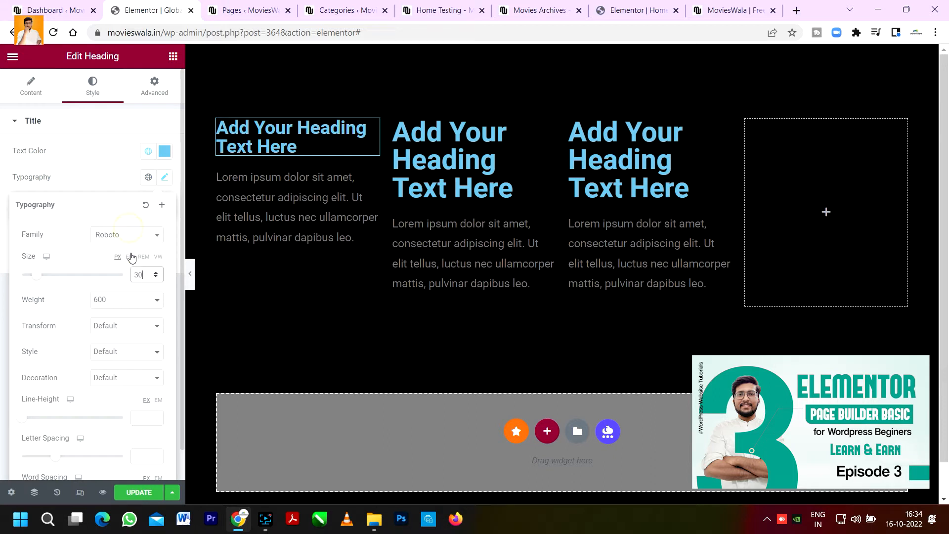
{"action": "left_click", "coordinate": [129, 234]}
{"action": "left_click", "coordinate": [125, 302]}
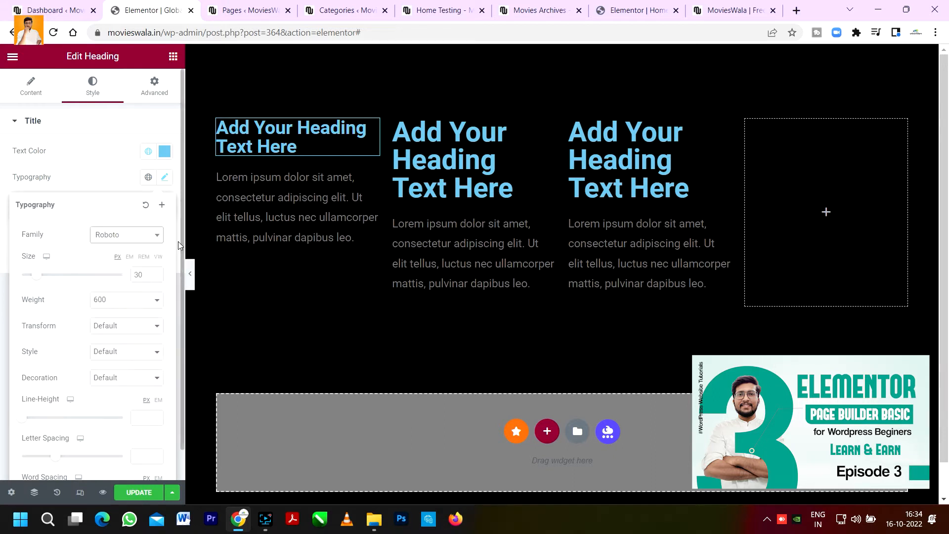
Step: Change the first column heading's text colour to white #FFFFFF
{"action": "left_click", "coordinate": [85, 176]}
{"action": "left_click", "coordinate": [165, 151]}
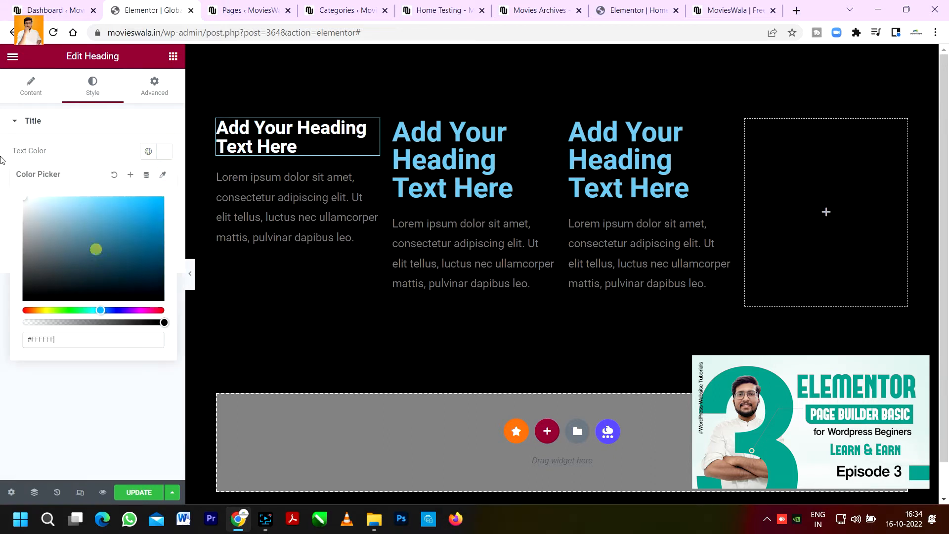
{"action": "left_click", "coordinate": [119, 127]}
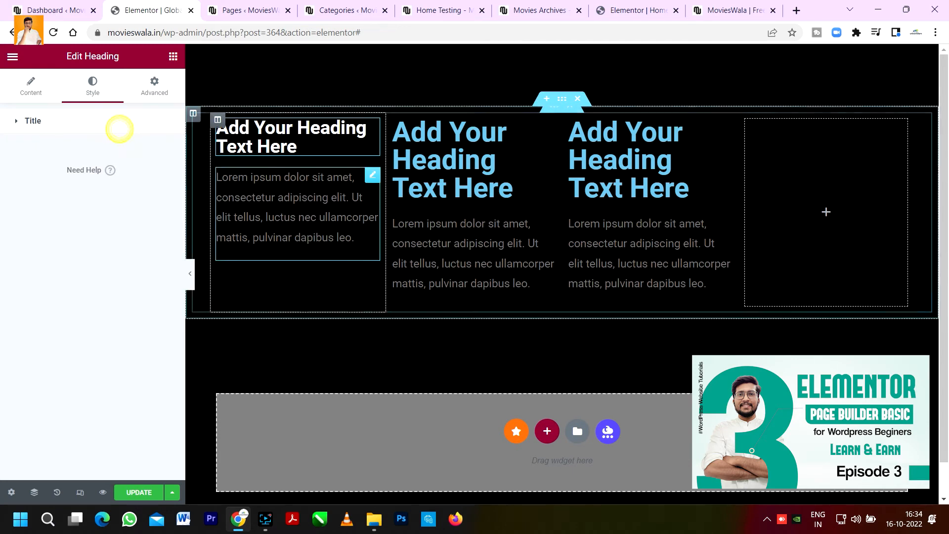
Step: Left-align the first column's paragraph text and set its typography family to Poppins
{"action": "left_click", "coordinate": [374, 177]}
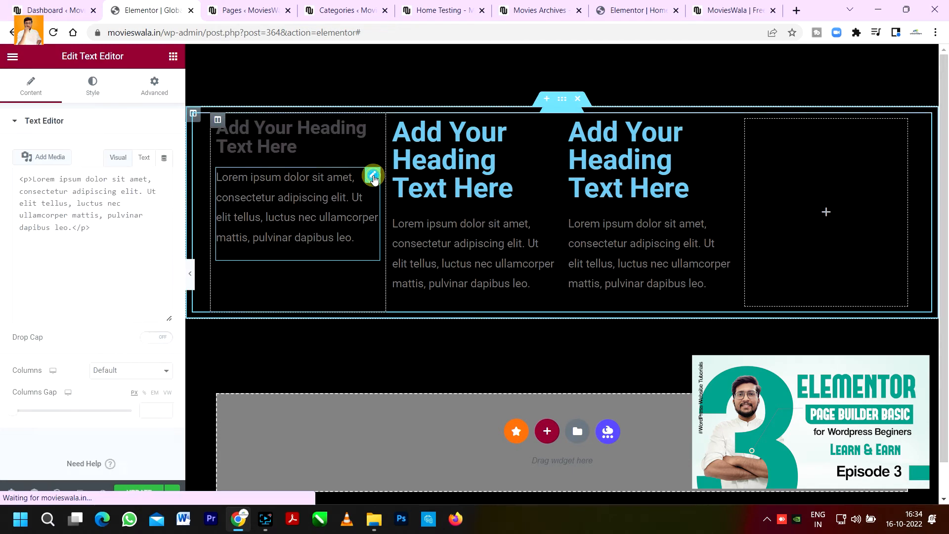
{"action": "left_click", "coordinate": [93, 93]}
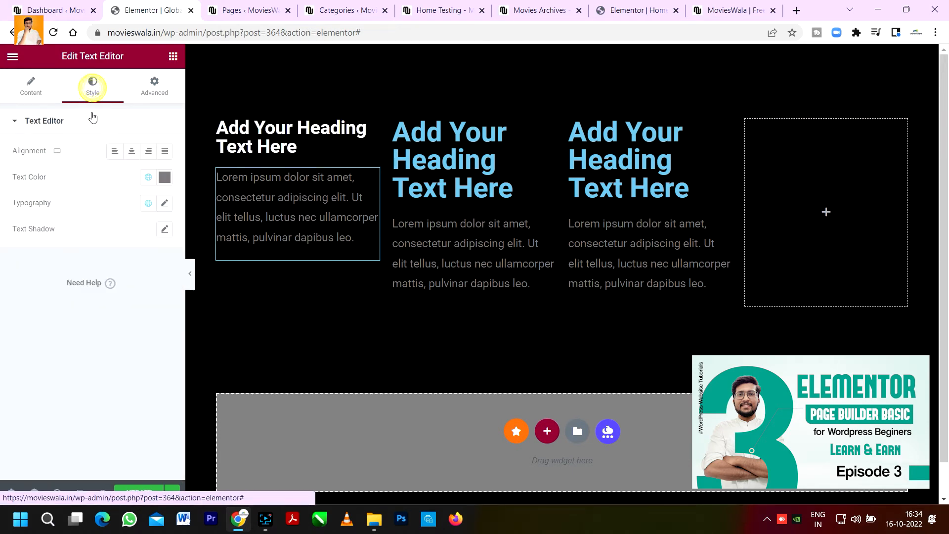
{"action": "left_click", "coordinate": [114, 151]}
{"action": "left_click", "coordinate": [165, 204]}
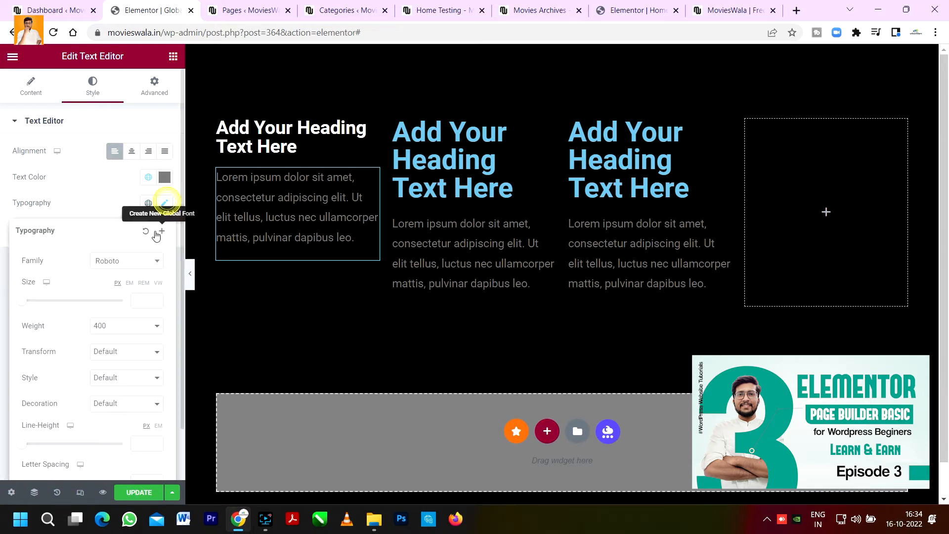
{"action": "left_click", "coordinate": [129, 262]}
{"action": "type", "text": "popp-"}
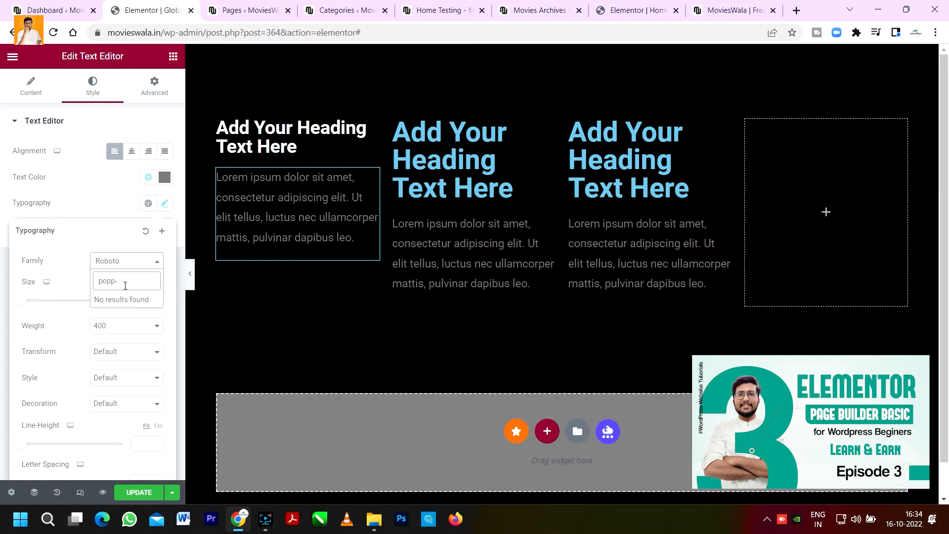
{"action": "key", "text": "BackSpace"}
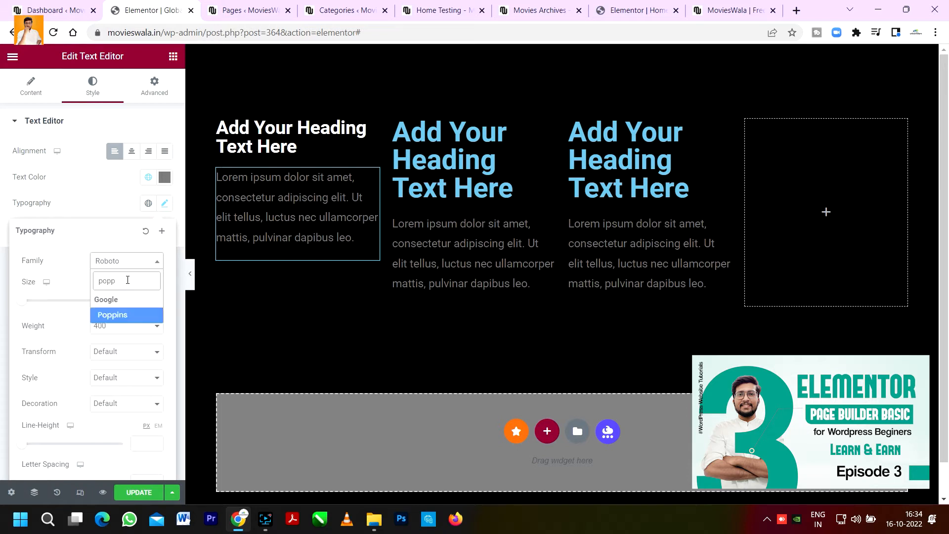
{"action": "left_click", "coordinate": [118, 315]}
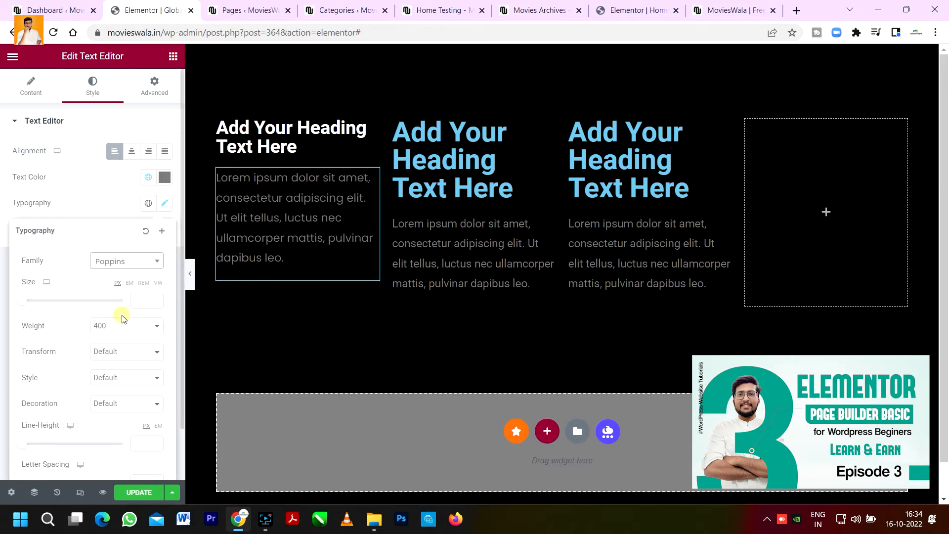
Step: Preview the footer without the editor panel and compare it with the live site footer
{"action": "left_click", "coordinate": [191, 271]}
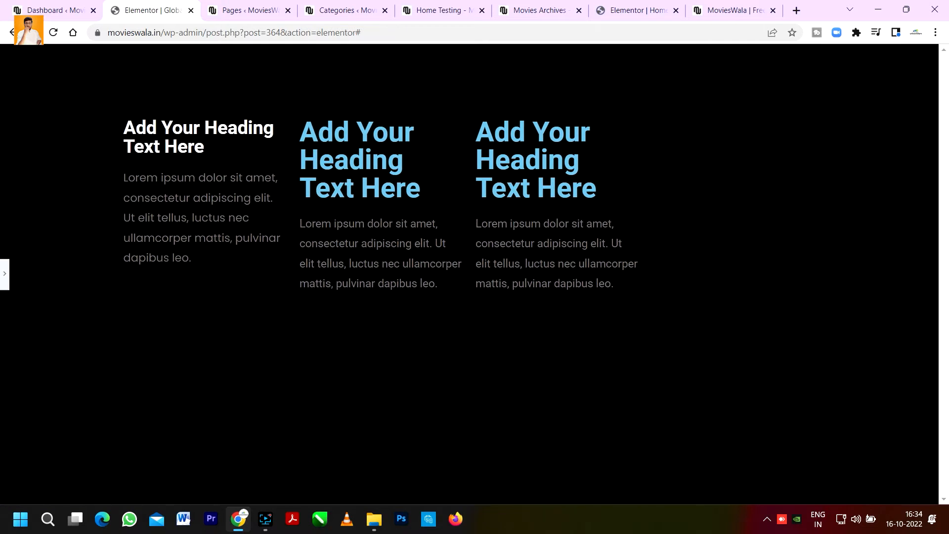
{"action": "left_click", "coordinate": [7, 270]}
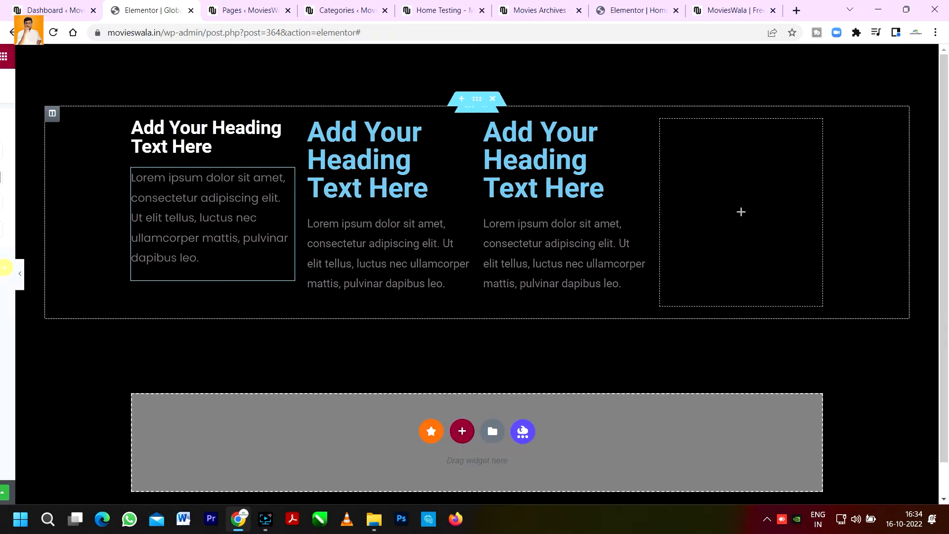
{"action": "left_click", "coordinate": [747, 5]}
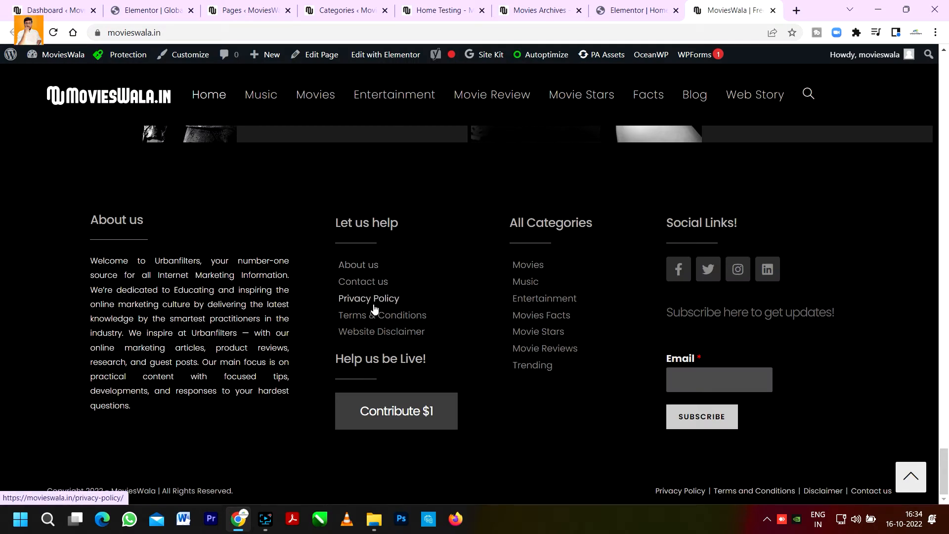
{"action": "left_click", "coordinate": [181, 4]}
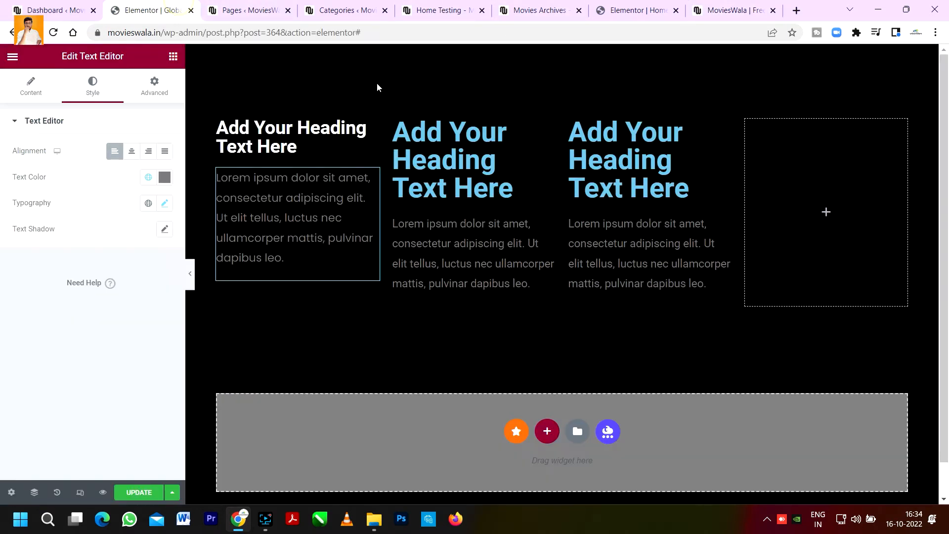
Step: Delete the text editor widget from the second column
{"action": "right_click", "coordinate": [499, 239]}
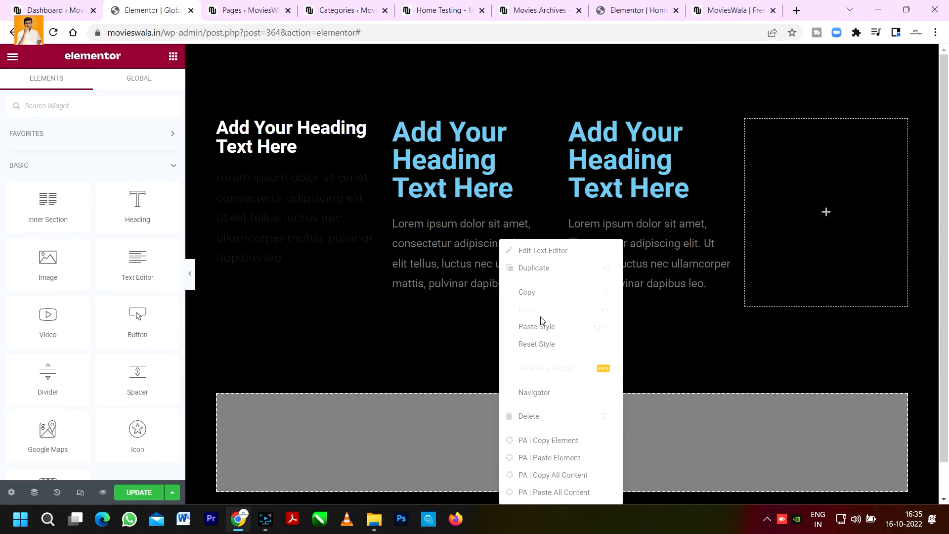
{"action": "left_click", "coordinate": [547, 417]}
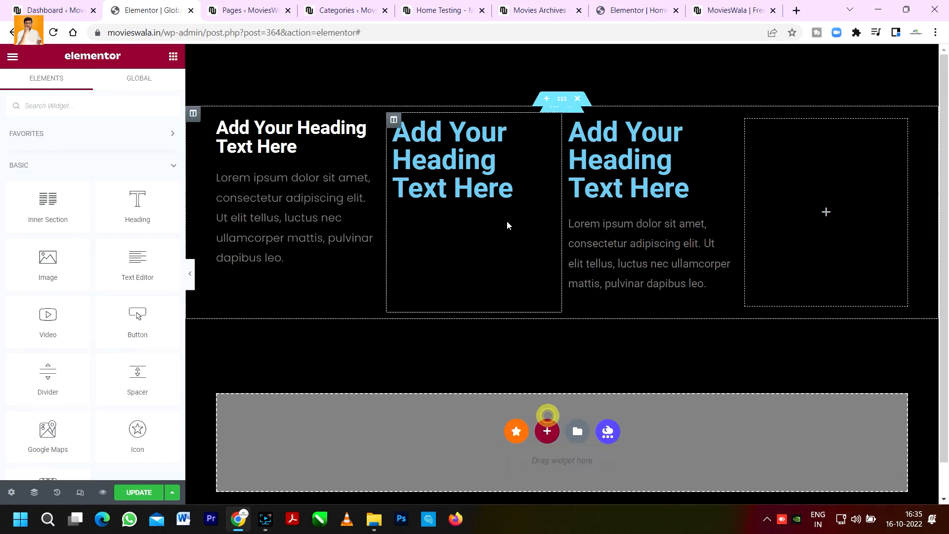
Step: Rename the second column heading to "Quick links"
{"action": "left_click", "coordinate": [505, 166]}
{"action": "left_click", "coordinate": [52, 169]}
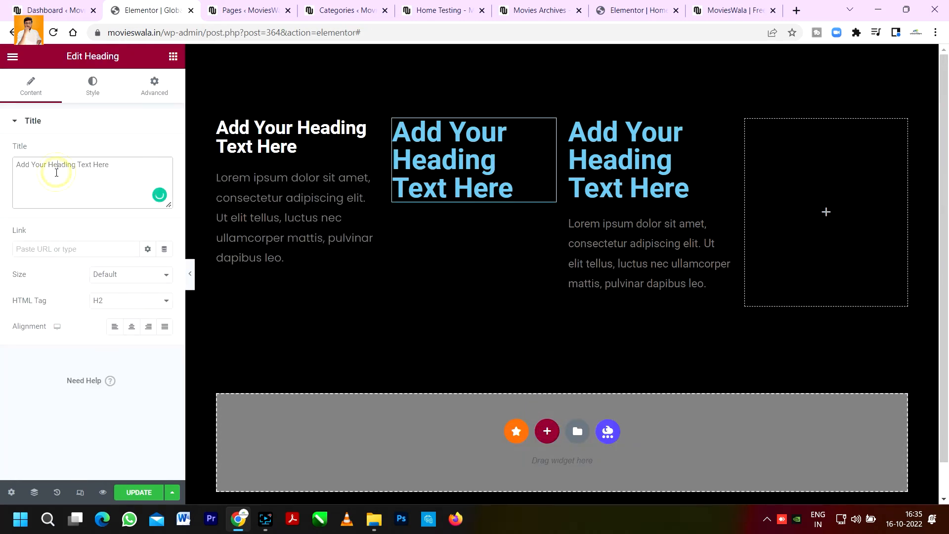
{"action": "key", "text": "ctrl+a"}
{"action": "key", "text": "BackSpace"}
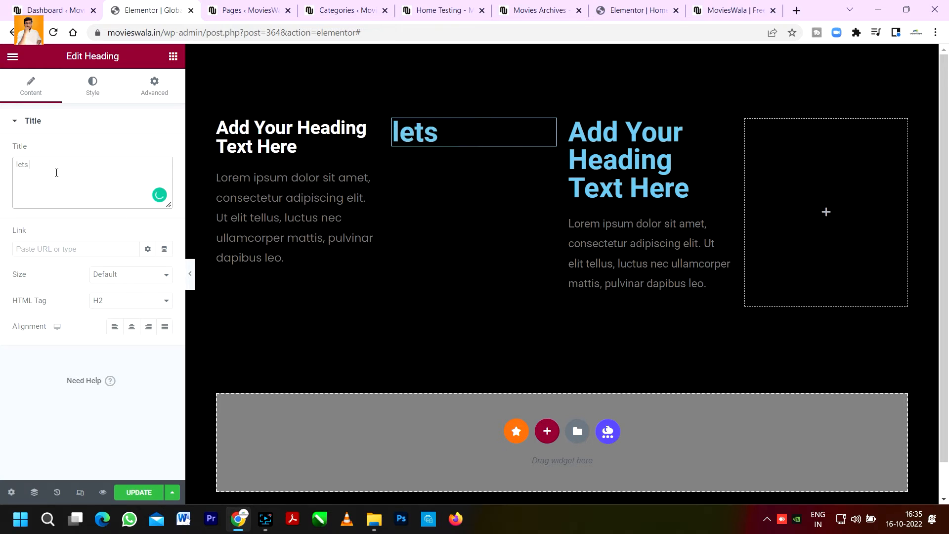
{"action": "type", "text": "lets help us"}
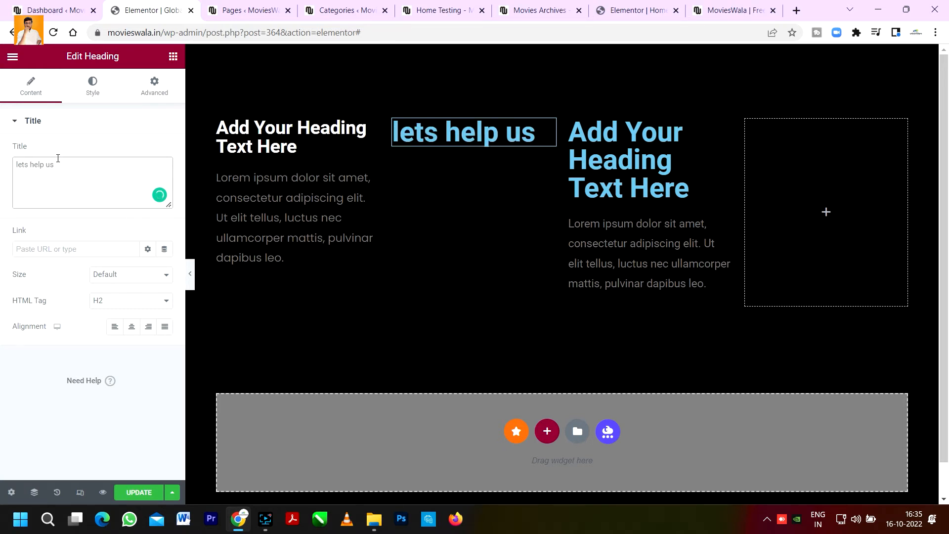
{"action": "left_click_drag", "start_coordinate": [58, 163], "coordinate": [2, 164]}
{"action": "type", "text": "Quick"}
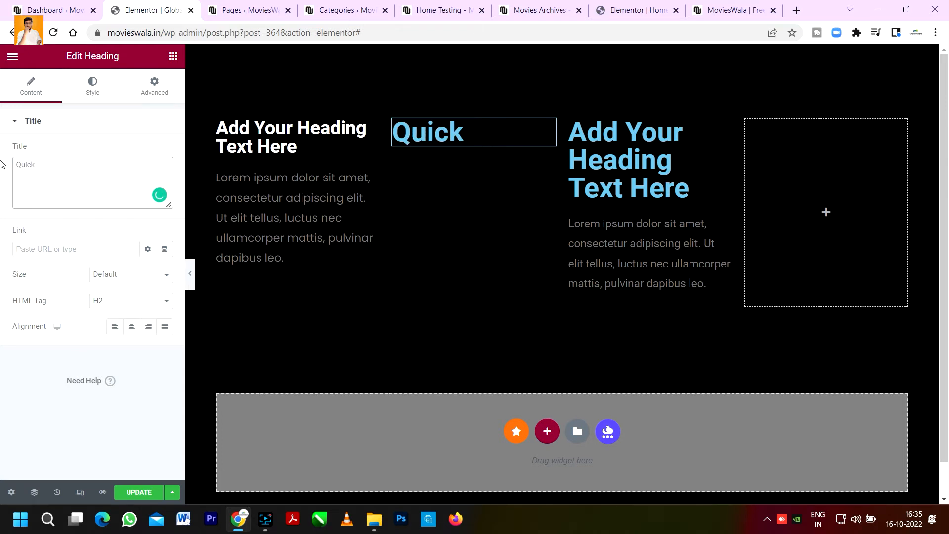
{"action": "type", "text": " links"}
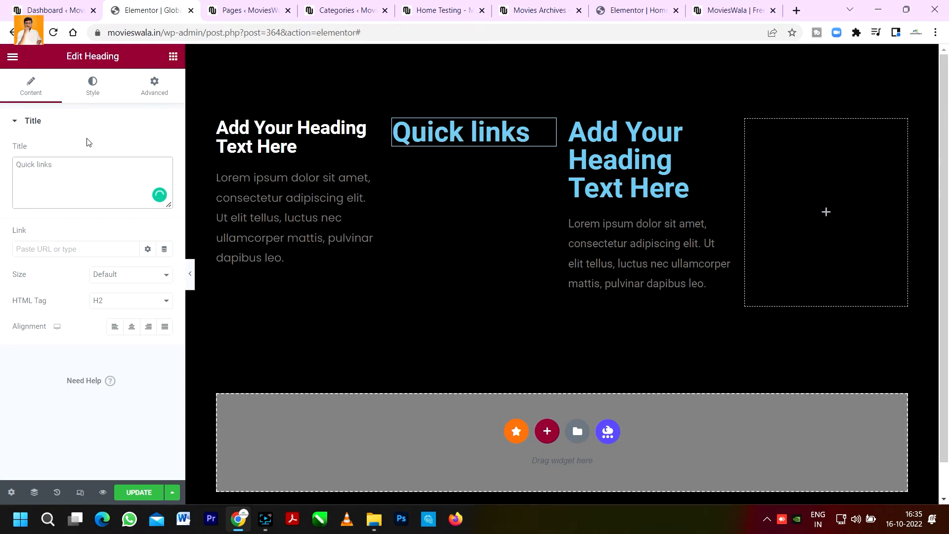
Step: Search the widgets for icons and add an Icon List below the Quick links heading
{"action": "left_click", "coordinate": [172, 58]}
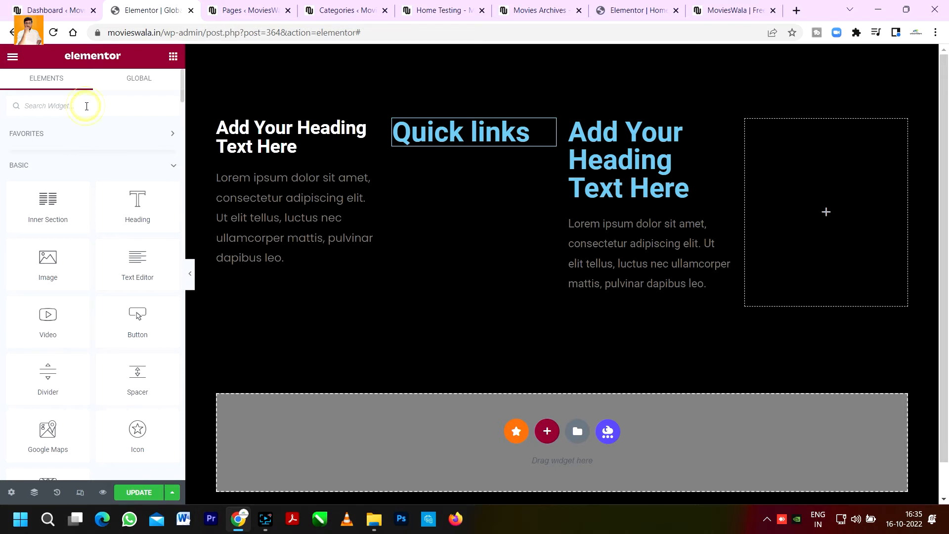
{"action": "type", "text": "icons"}
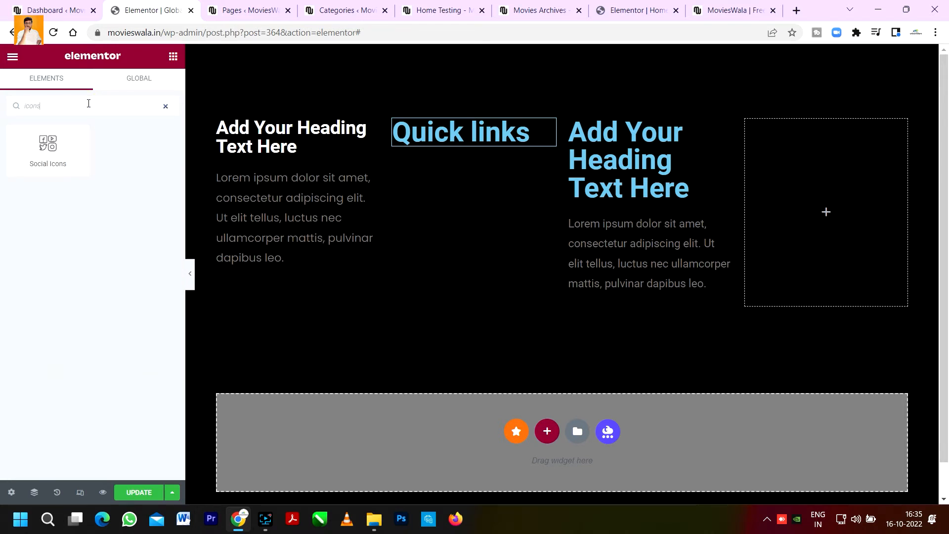
{"action": "key", "text": "BackSpace"}
{"action": "key", "text": "BackSpace"}
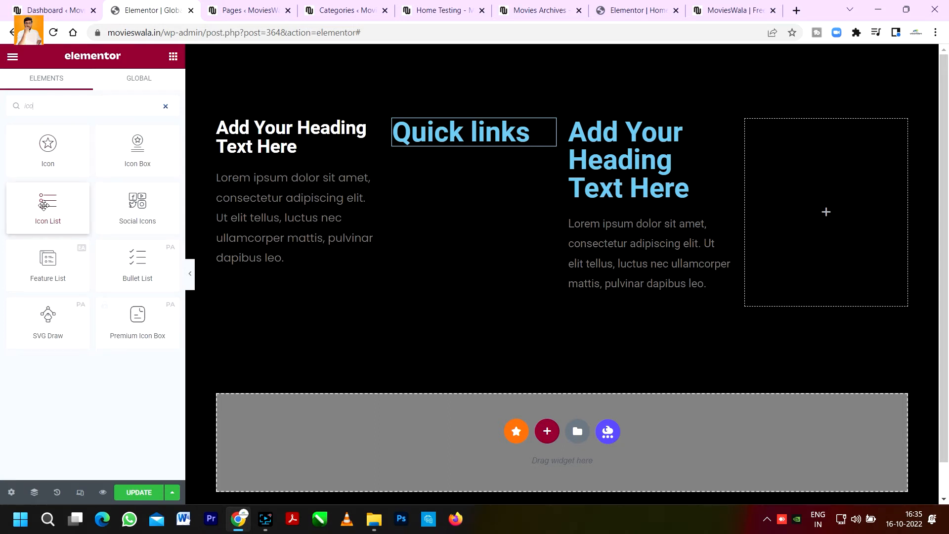
{"action": "left_click_drag", "start_coordinate": [46, 202], "coordinate": [447, 146]}
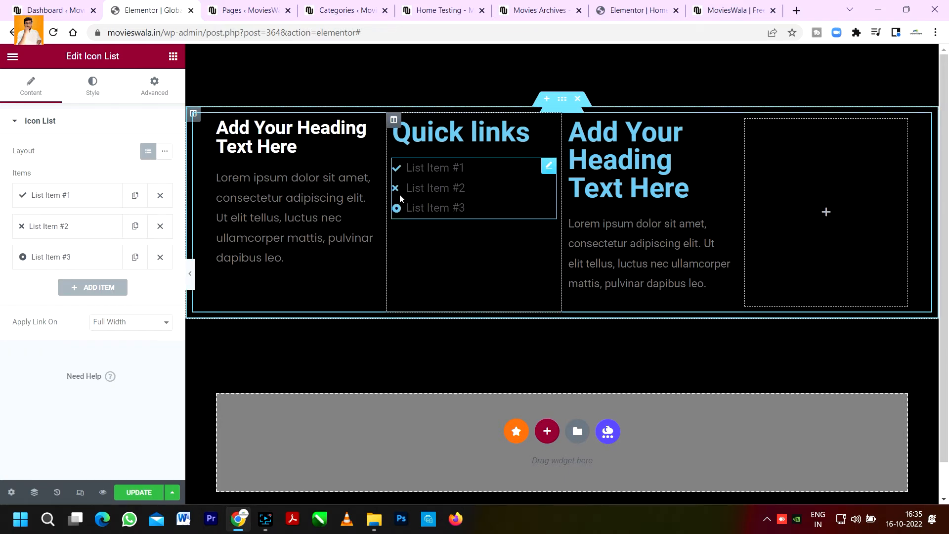
Step: Compare with the live site footer and remove the icon from the first list item
{"action": "left_click", "coordinate": [733, 7]}
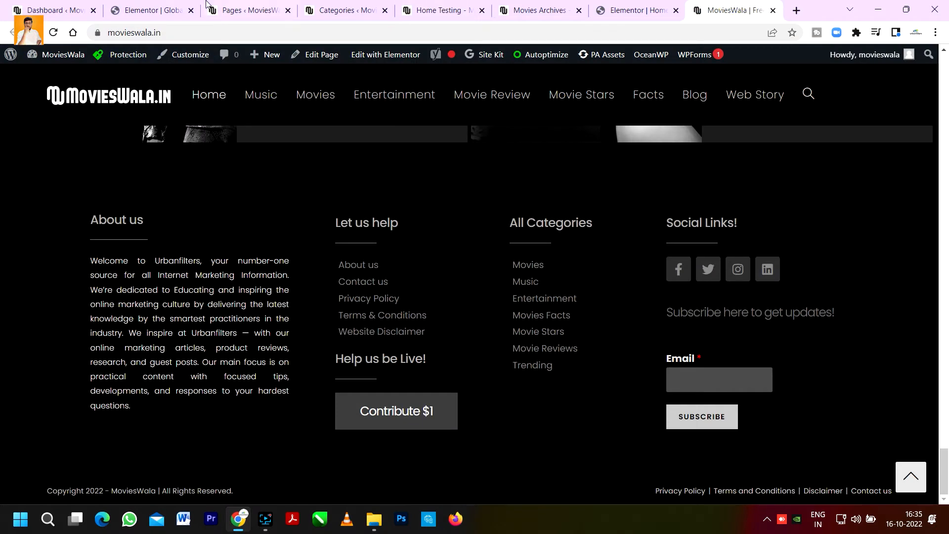
{"action": "left_click", "coordinate": [176, 10]}
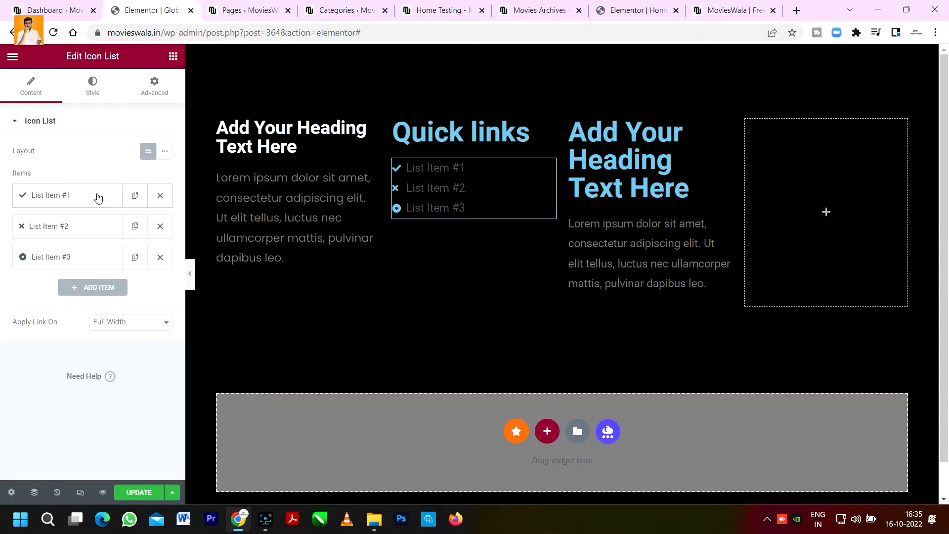
{"action": "left_click", "coordinate": [98, 197]}
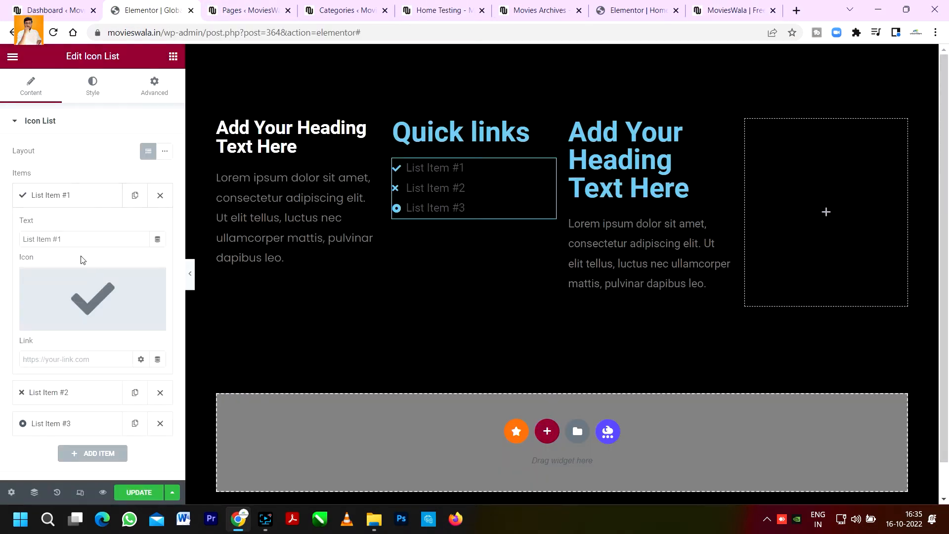
{"action": "left_click", "coordinate": [153, 280]}
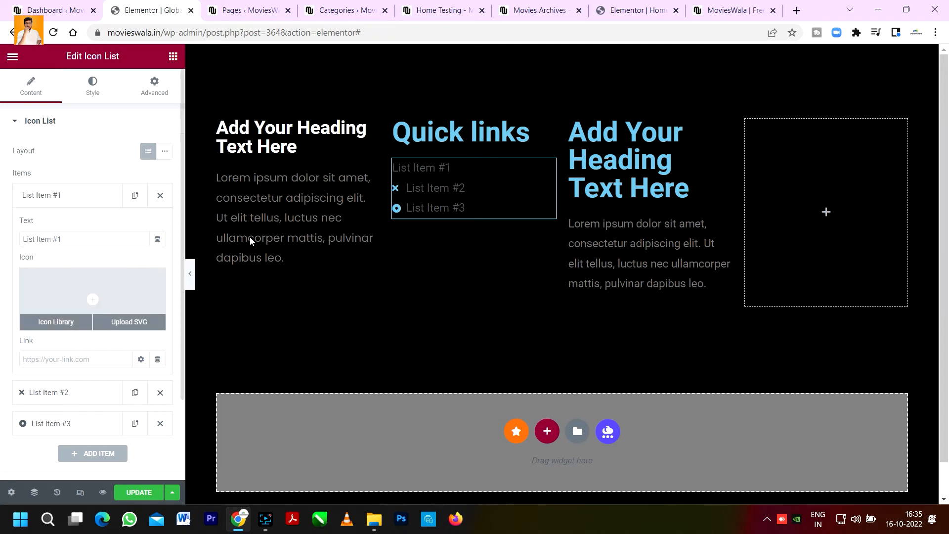
{"action": "left_click", "coordinate": [57, 195]}
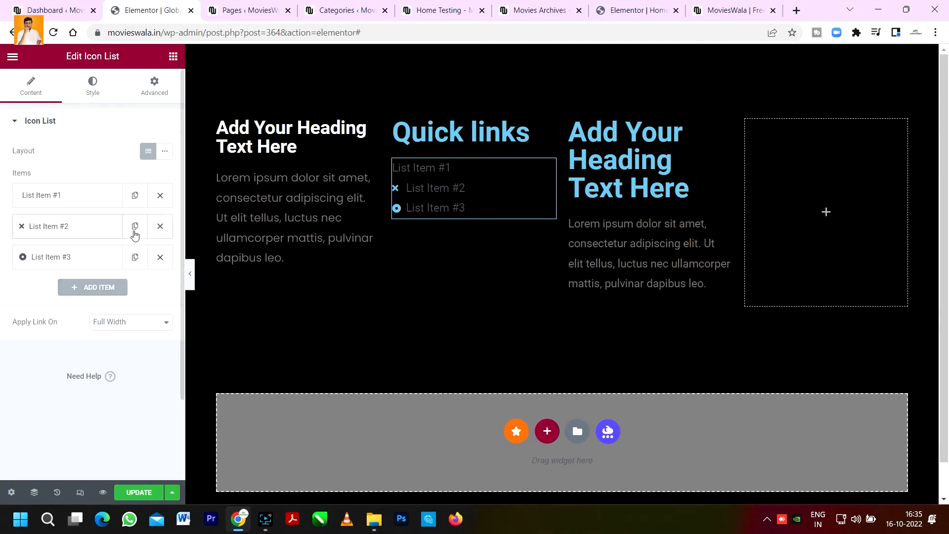
Step: Delete the second and third list items and reopen the first item for editing
{"action": "left_click", "coordinate": [162, 231]}
{"action": "left_click", "coordinate": [160, 227]}
{"action": "left_click", "coordinate": [78, 195]}
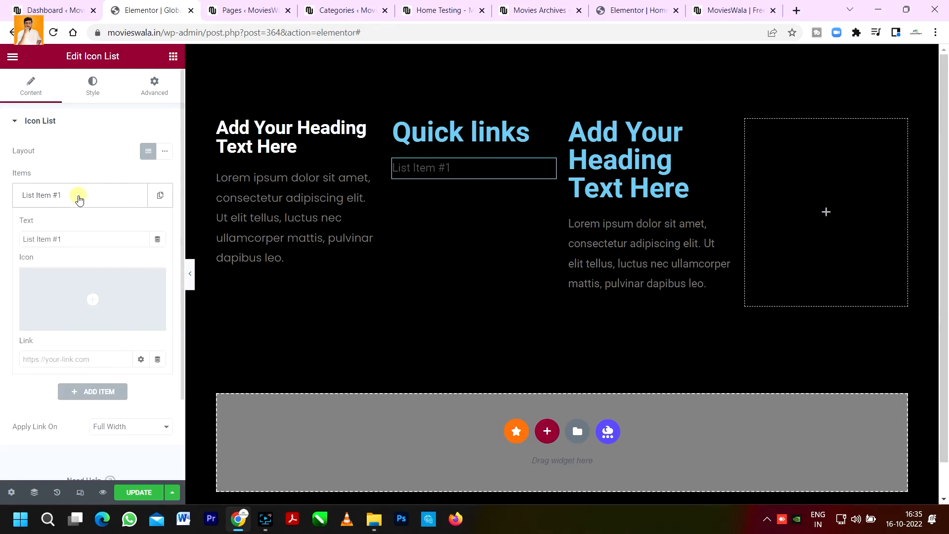
Step: Label the first list item About and link it to the privacy-policy page found by searching for about
{"action": "triple_click", "coordinate": [77, 239]}
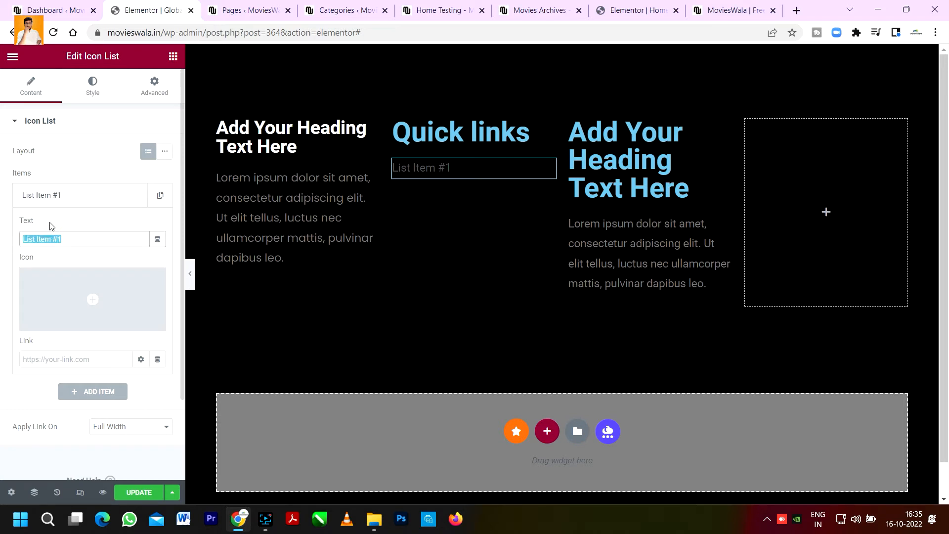
{"action": "type", "text": "About"}
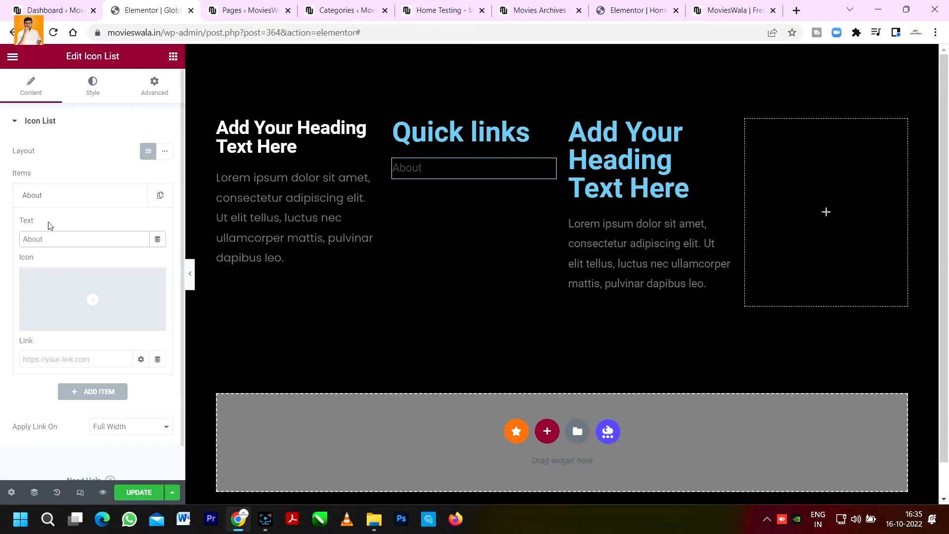
{"action": "left_click", "coordinate": [70, 361]}
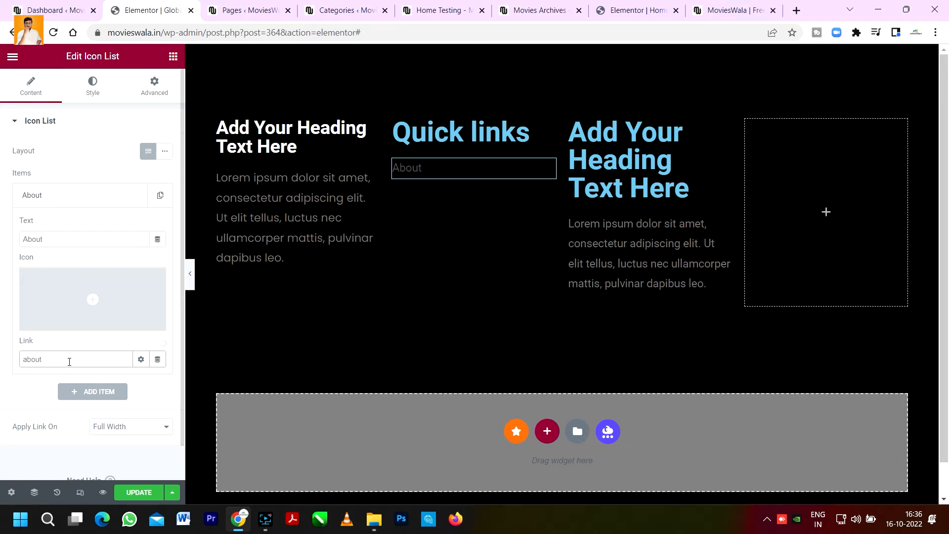
{"action": "scroll", "coordinate": [50, 405], "scroll_direction": "down", "scroll_amount": 3}
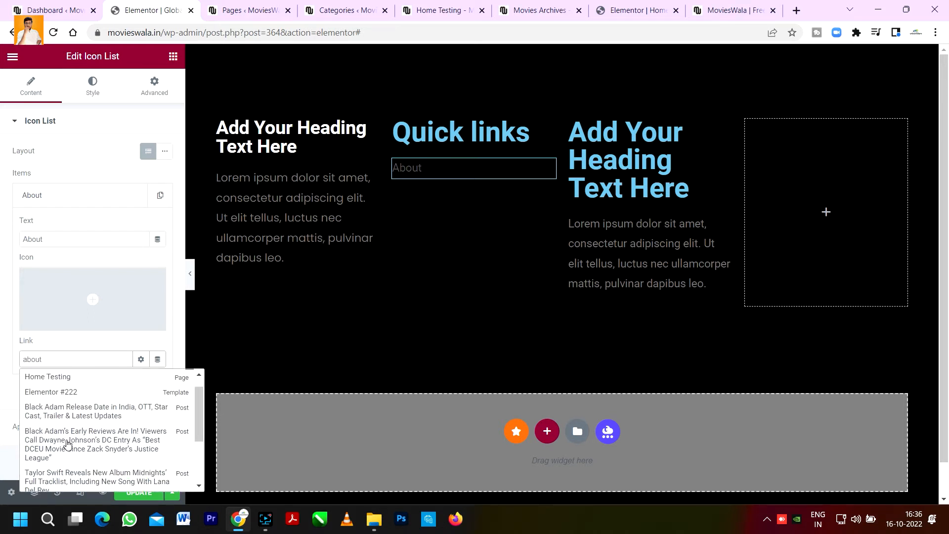
{"action": "scroll", "coordinate": [59, 476], "scroll_direction": "up", "scroll_amount": 3}
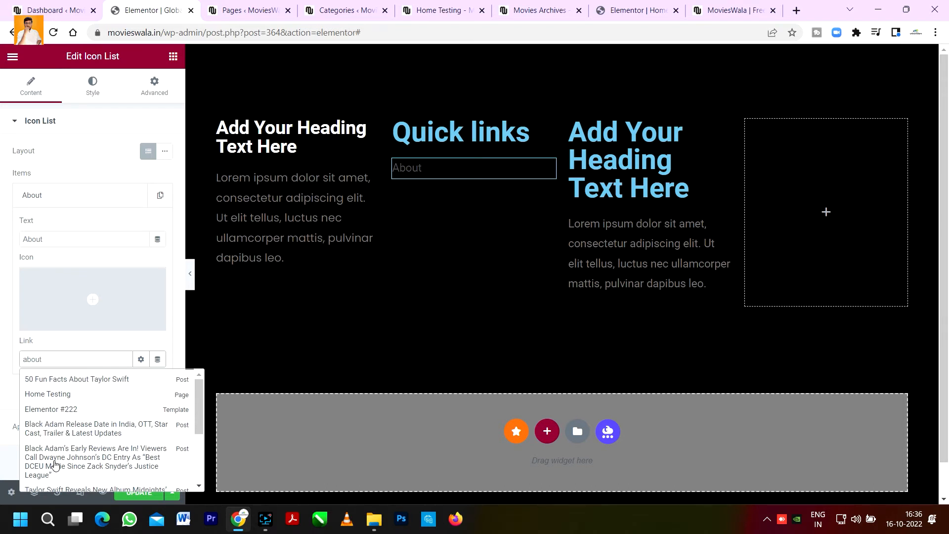
{"action": "scroll", "coordinate": [57, 467], "scroll_direction": "down", "scroll_amount": 3}
{"action": "scroll", "coordinate": [69, 412], "scroll_direction": "up", "scroll_amount": 1}
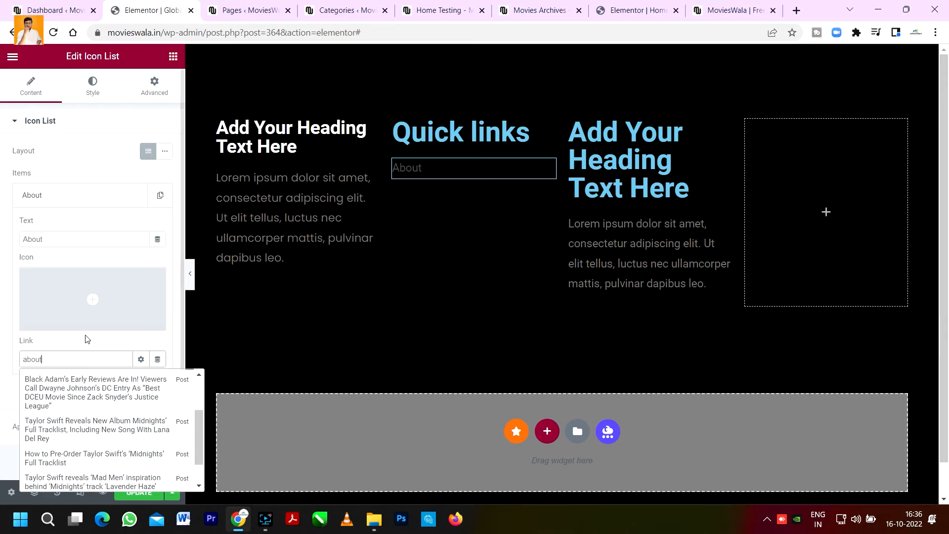
{"action": "left_click_drag", "start_coordinate": [38, 362], "coordinate": [16, 370]}
{"action": "left_click", "coordinate": [56, 379]}
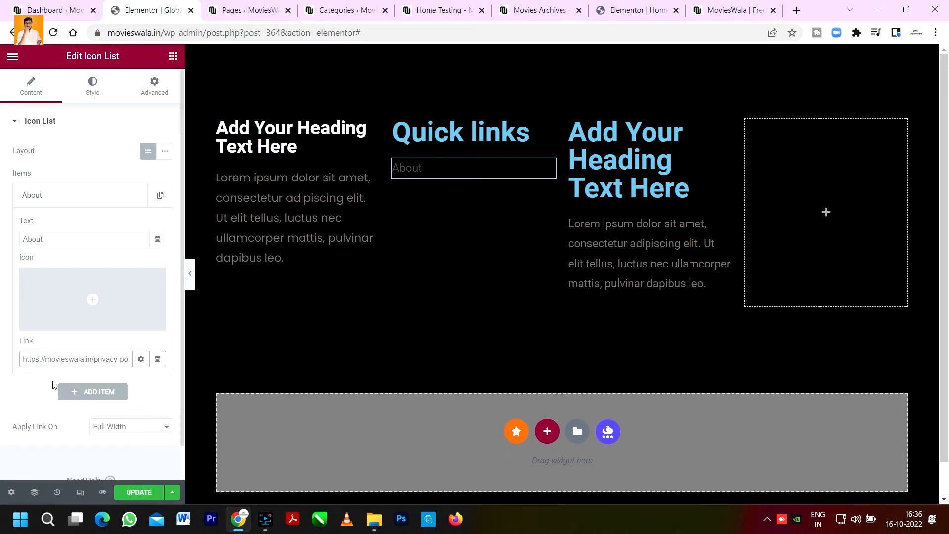
Step: Rename the first list item to Privacy and preview the footer
{"action": "left_click_drag", "start_coordinate": [54, 239], "coordinate": [15, 252]}
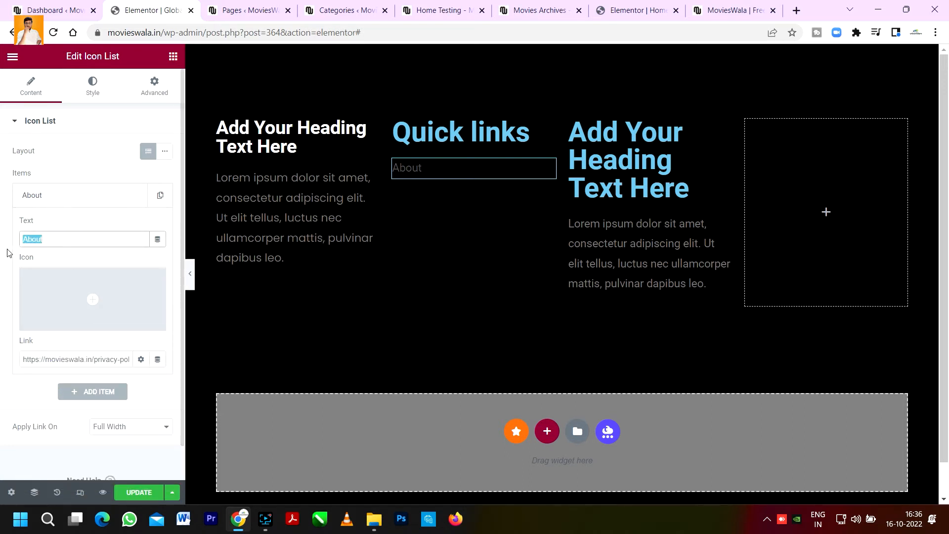
{"action": "type", "text": "Privacy"}
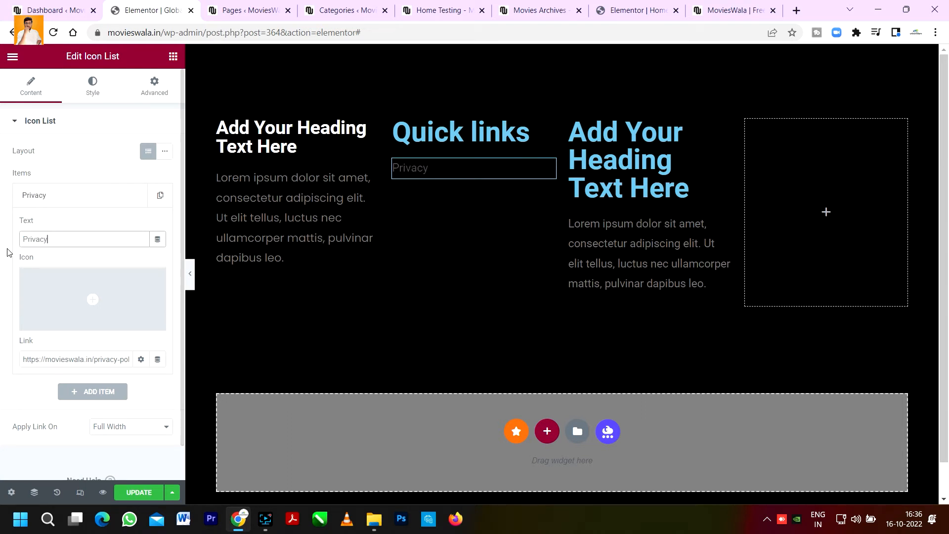
{"action": "left_click", "coordinate": [78, 202]}
{"action": "left_click", "coordinate": [191, 278]}
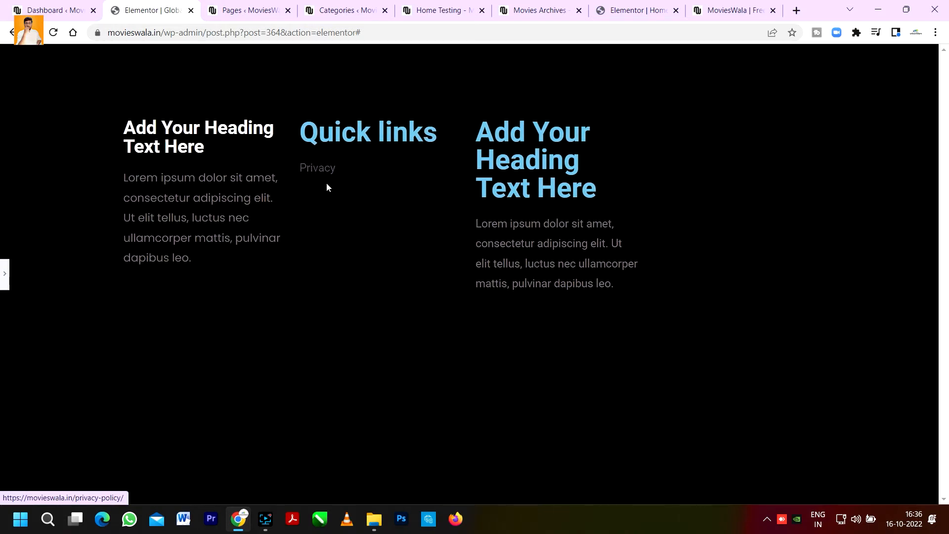
{"action": "left_click", "coordinate": [4, 274]}
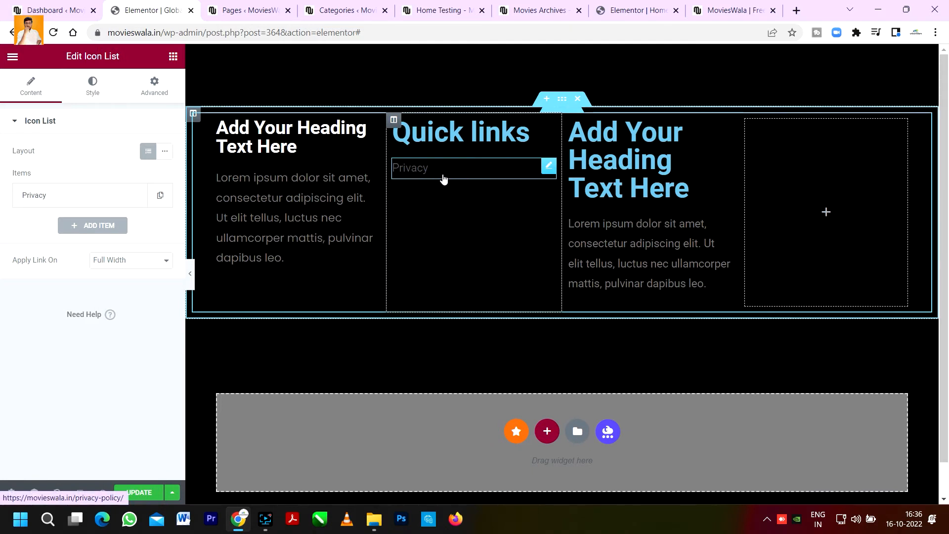
Step: Set the list's text colour to white in the style settings
{"action": "left_click", "coordinate": [89, 83]}
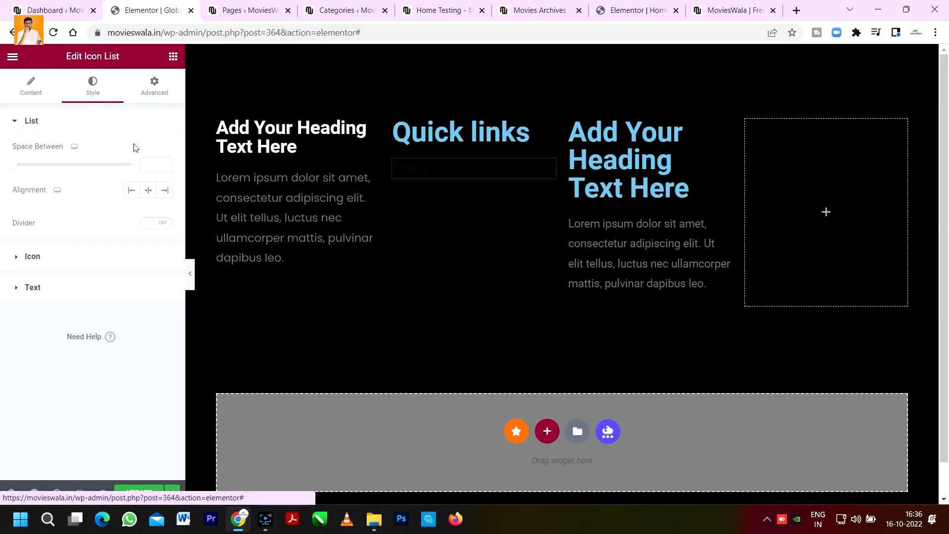
{"action": "left_click", "coordinate": [116, 255]}
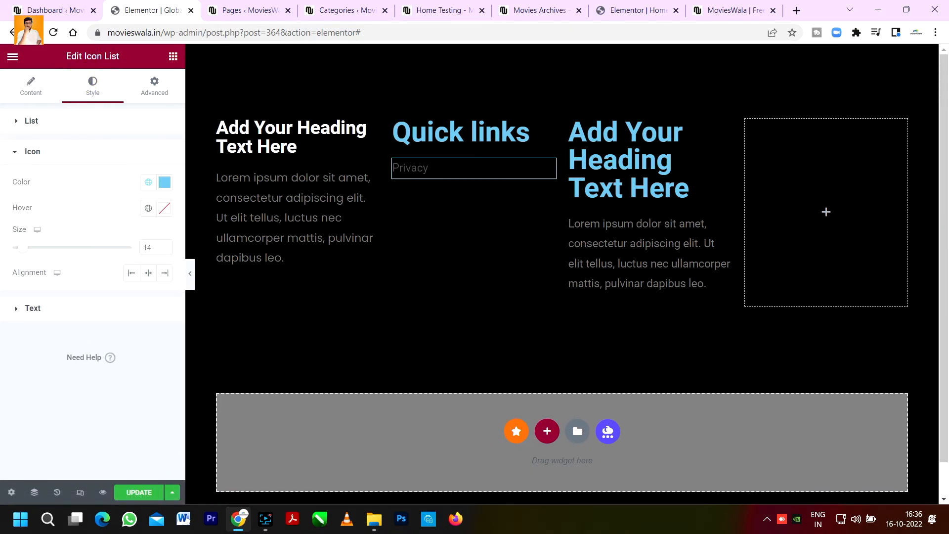
{"action": "left_click", "coordinate": [89, 160]}
{"action": "left_click", "coordinate": [94, 181]}
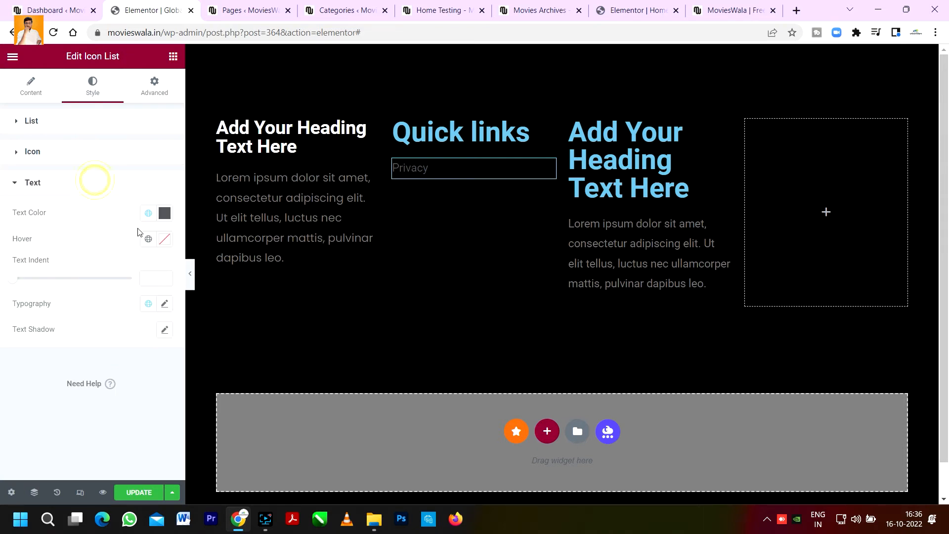
{"action": "left_click", "coordinate": [164, 213]}
{"action": "left_click_drag", "start_coordinate": [120, 290], "coordinate": [12, 275]}
{"action": "left_click", "coordinate": [72, 183]}
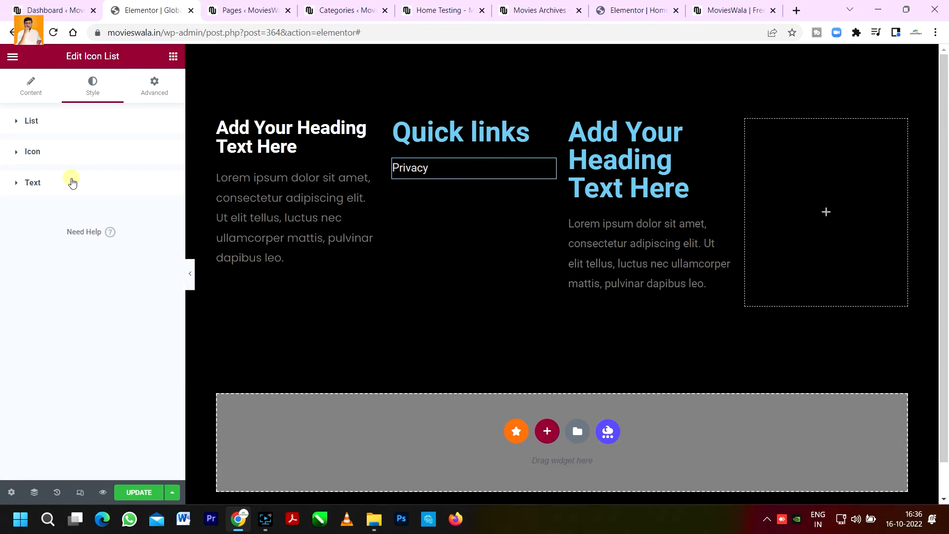
Step: Adjust the list text's hover colour and preview the footer
{"action": "left_click", "coordinate": [74, 191]}
{"action": "left_click", "coordinate": [159, 239]}
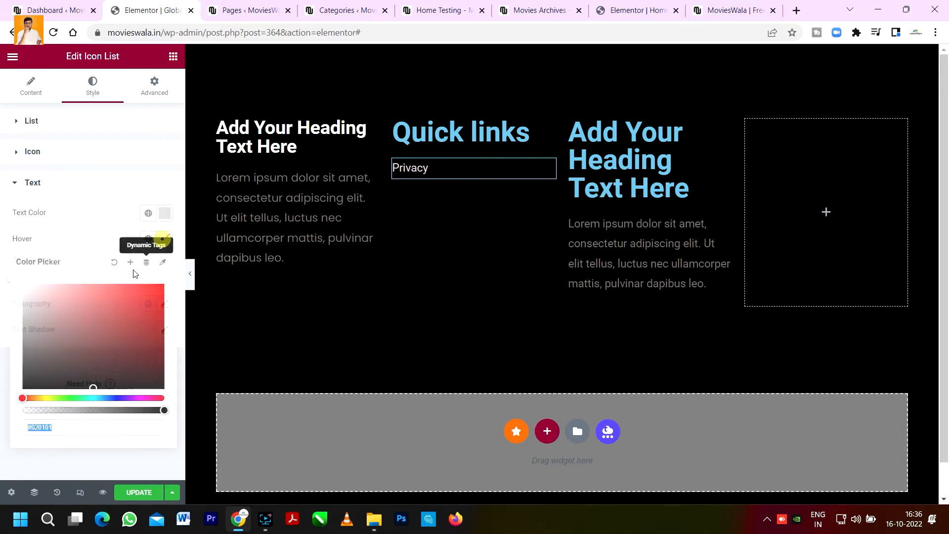
{"action": "left_click_drag", "start_coordinate": [73, 297], "coordinate": [27, 282]}
{"action": "left_click", "coordinate": [75, 192]}
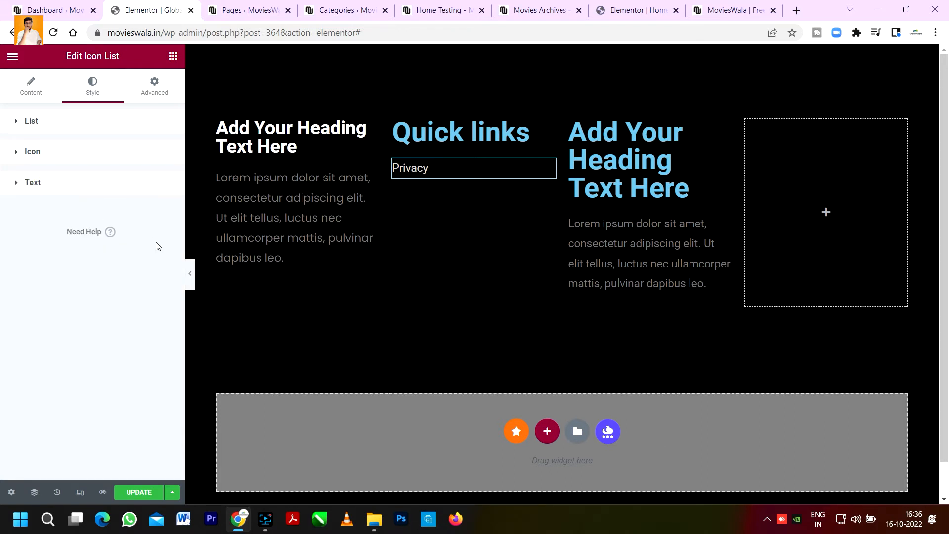
{"action": "left_click", "coordinate": [191, 285]}
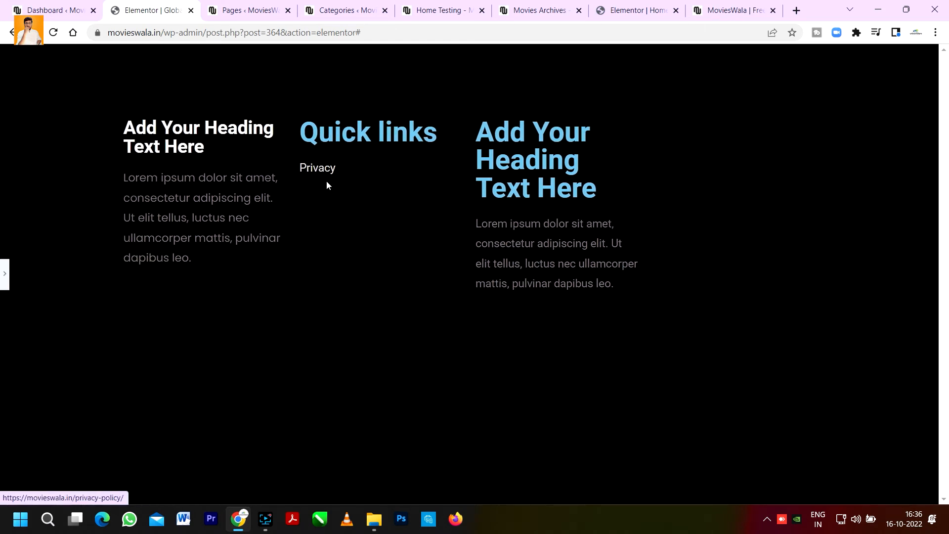
{"action": "left_click", "coordinate": [2, 272]}
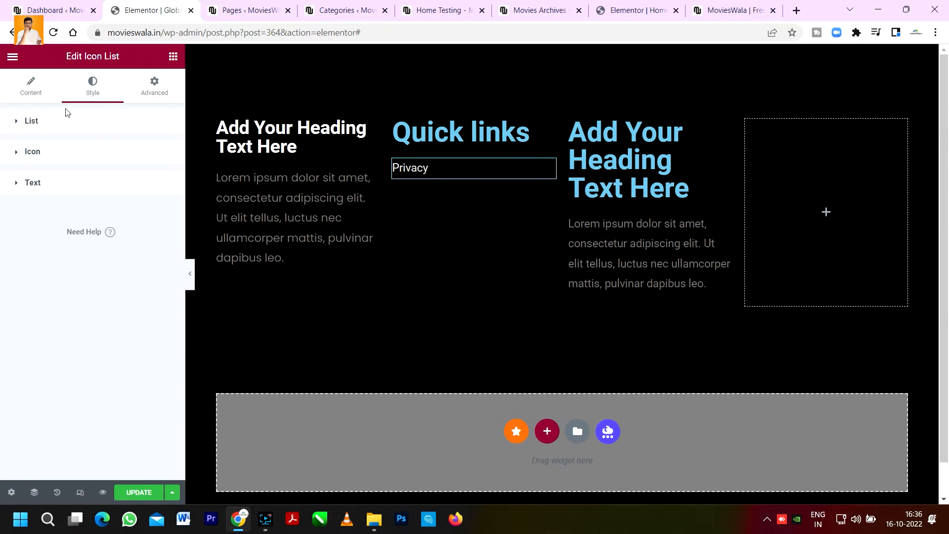
Step: Duplicate the Privacy list item four times to make five links
{"action": "left_click", "coordinate": [30, 85]}
{"action": "left_click", "coordinate": [161, 196]}
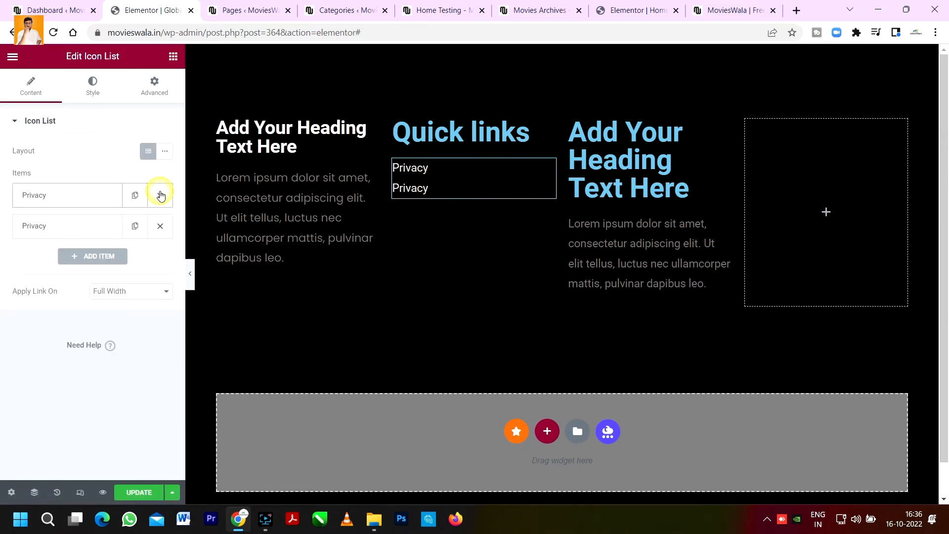
{"action": "left_click", "coordinate": [135, 226]}
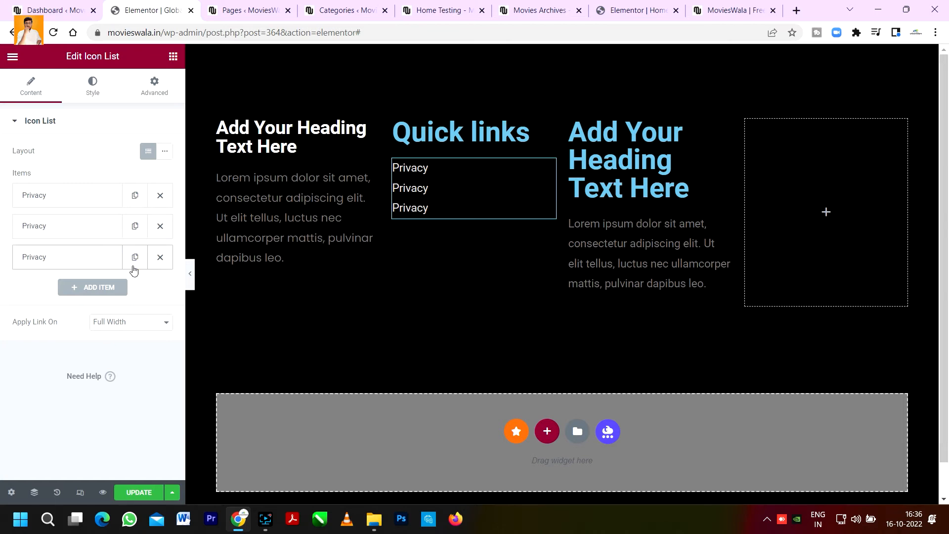
{"action": "left_click", "coordinate": [134, 257]}
{"action": "left_click", "coordinate": [135, 287]}
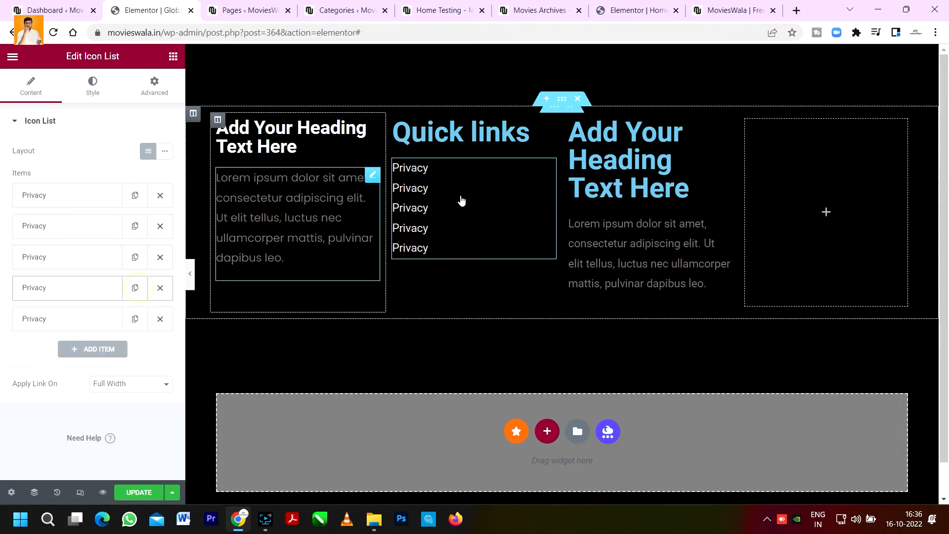
Step: Compare with the live site footer and add a Button widget below the Quick links list
{"action": "left_click", "coordinate": [731, 10]}
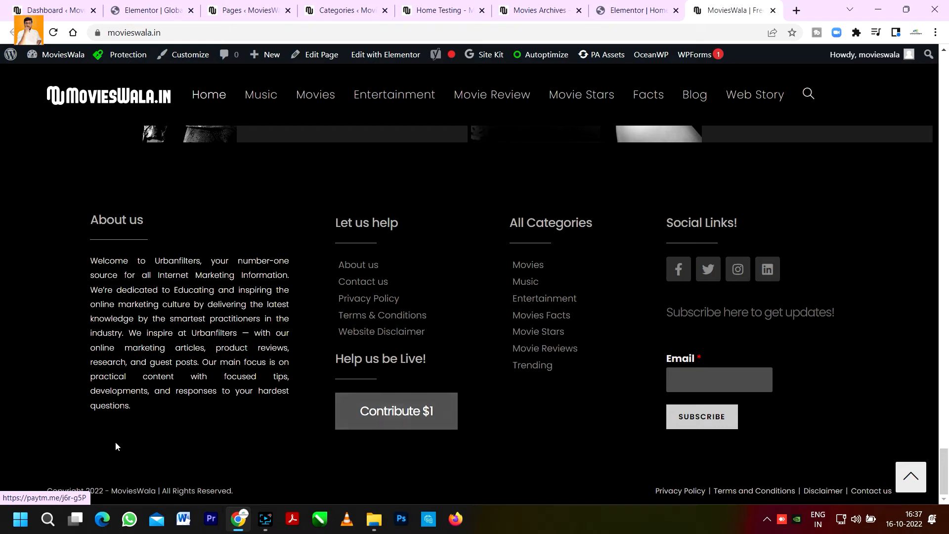
{"action": "left_click", "coordinate": [262, 6]}
{"action": "left_click", "coordinate": [149, 9]}
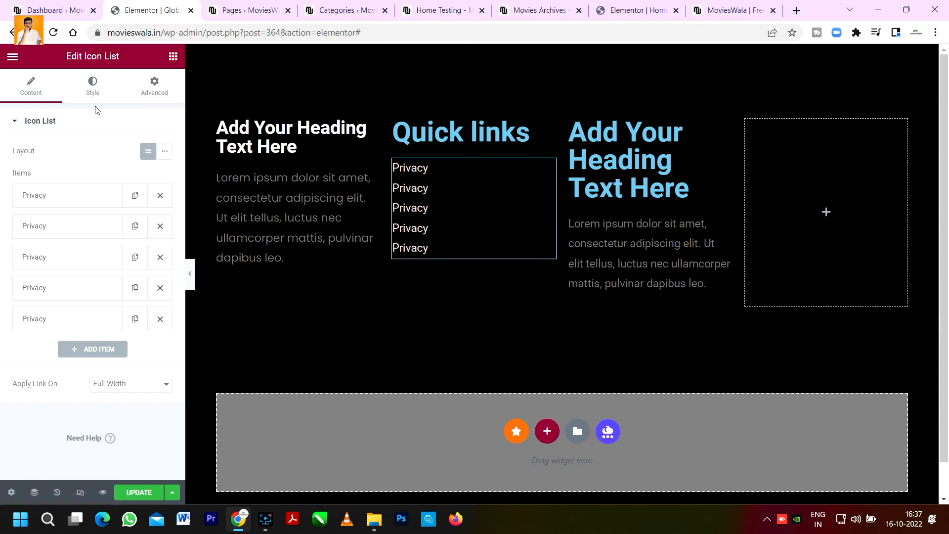
{"action": "left_click", "coordinate": [173, 56]}
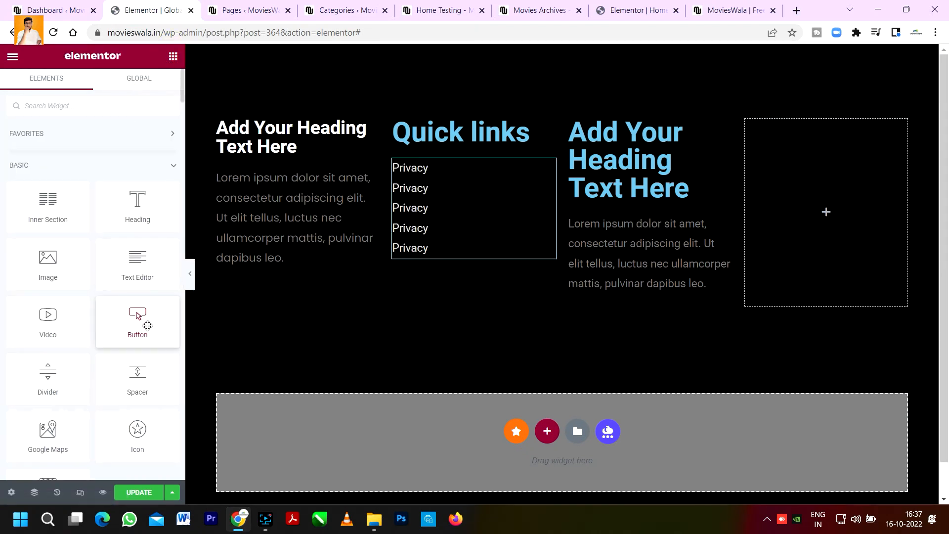
{"action": "left_click_drag", "start_coordinate": [133, 329], "coordinate": [448, 257]}
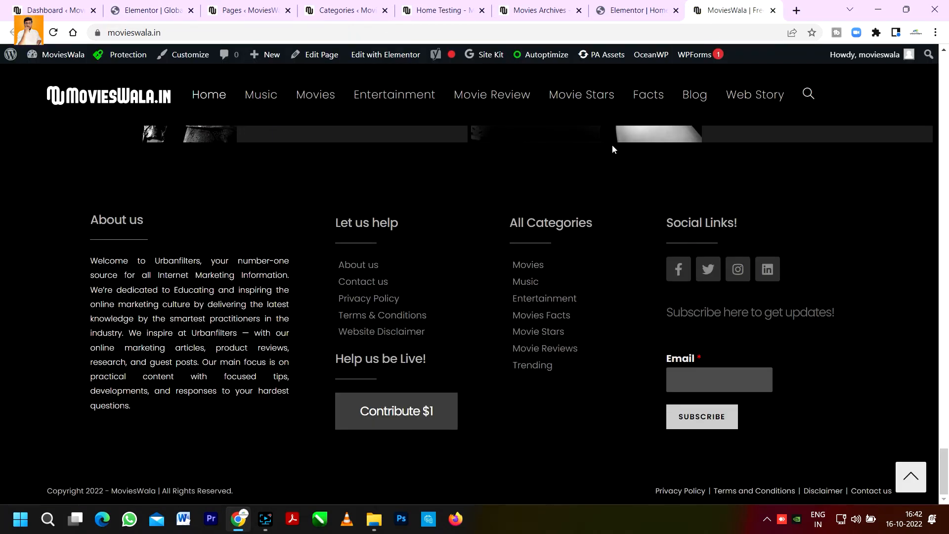
Step: Search the widgets for soc and add Social Icons to the fourth column
{"action": "left_click", "coordinate": [148, 10]}
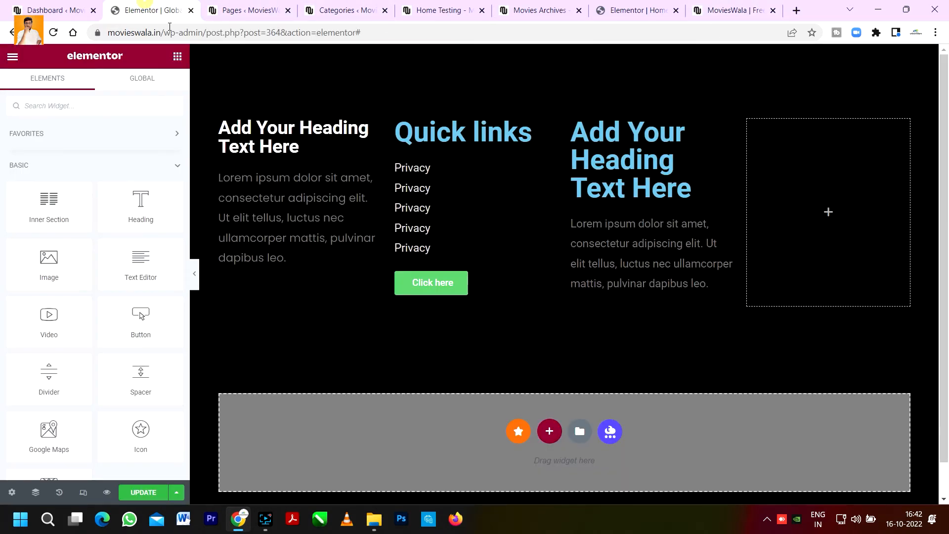
{"action": "left_click", "coordinate": [122, 101]}
{"action": "type", "text": "social"}
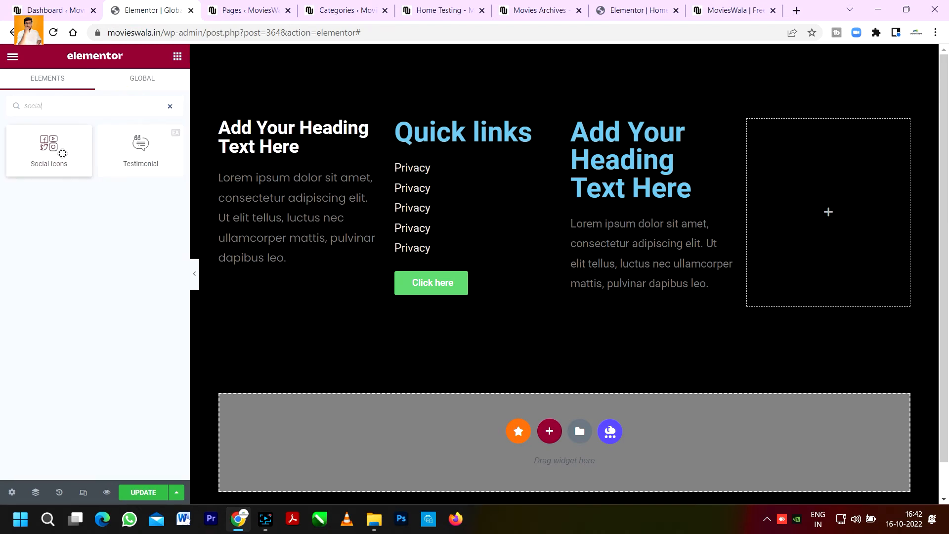
{"action": "left_click_drag", "start_coordinate": [52, 148], "coordinate": [863, 208]}
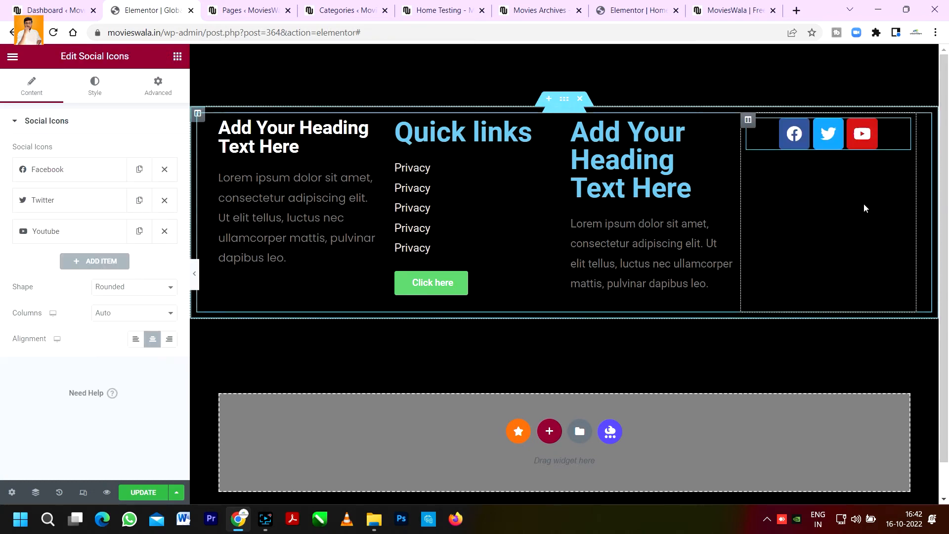
Step: Compare the social icons with the live site footer and open their style settings
{"action": "left_click", "coordinate": [730, 10]}
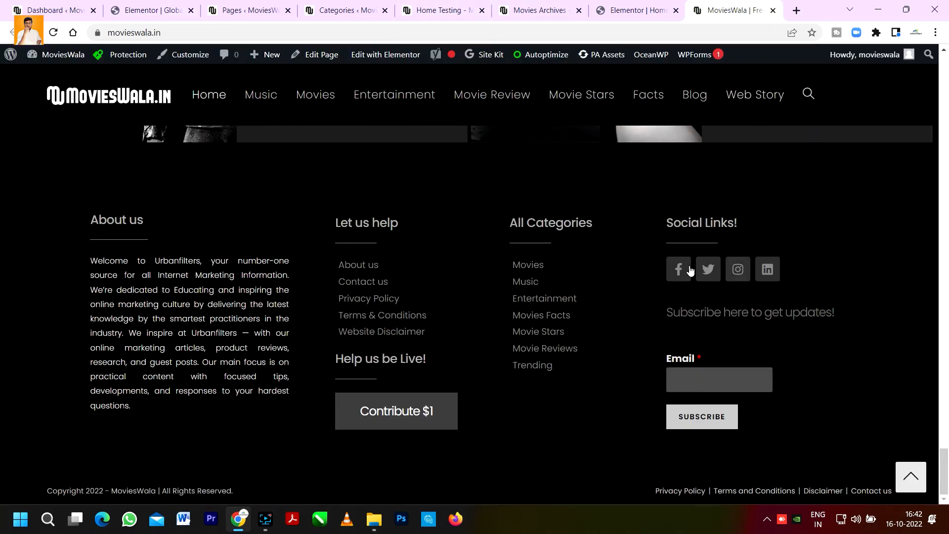
{"action": "left_click", "coordinate": [114, 6]}
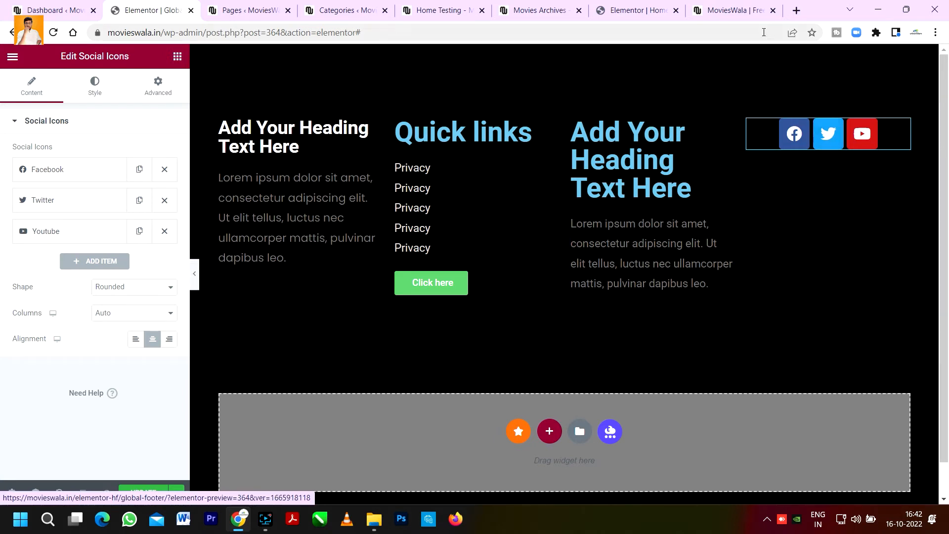
{"action": "left_click", "coordinate": [95, 87]}
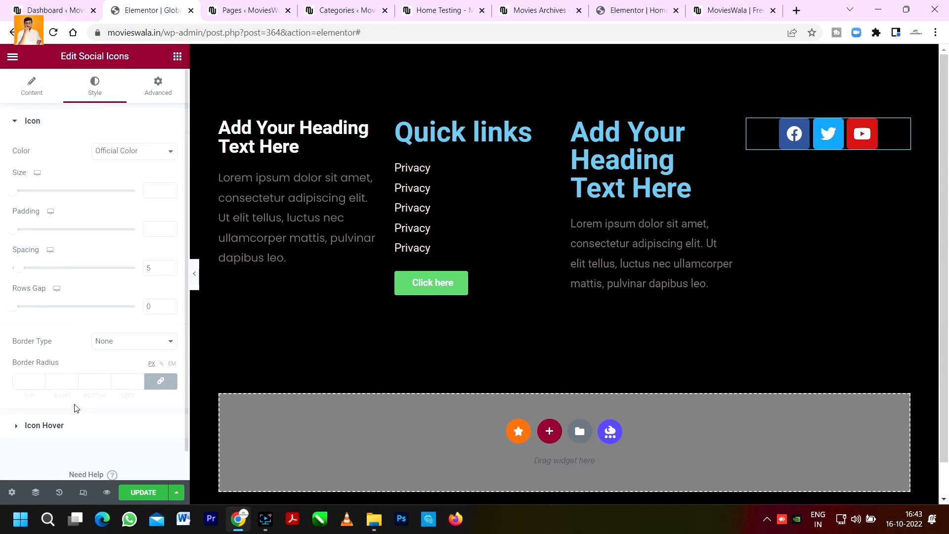
{"action": "left_click", "coordinate": [727, 11]}
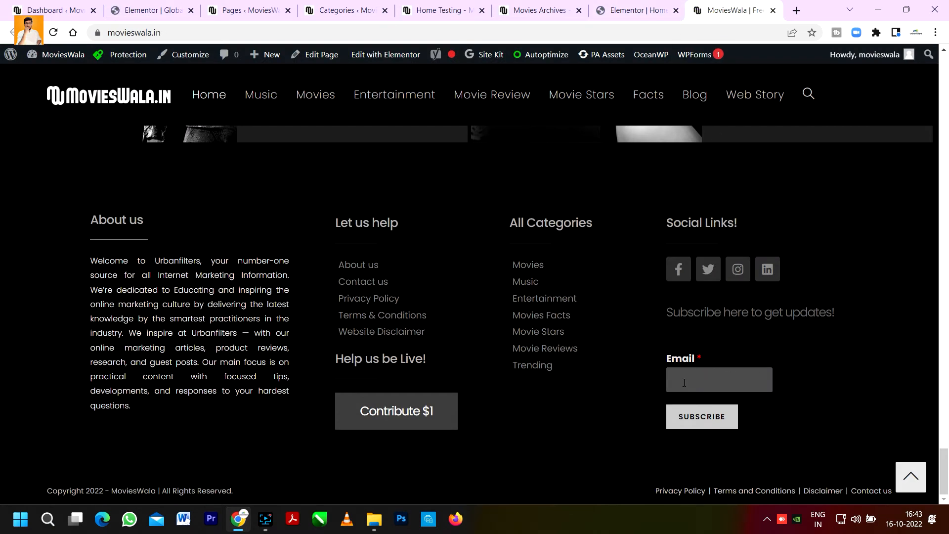
{"action": "left_click", "coordinate": [97, 5]}
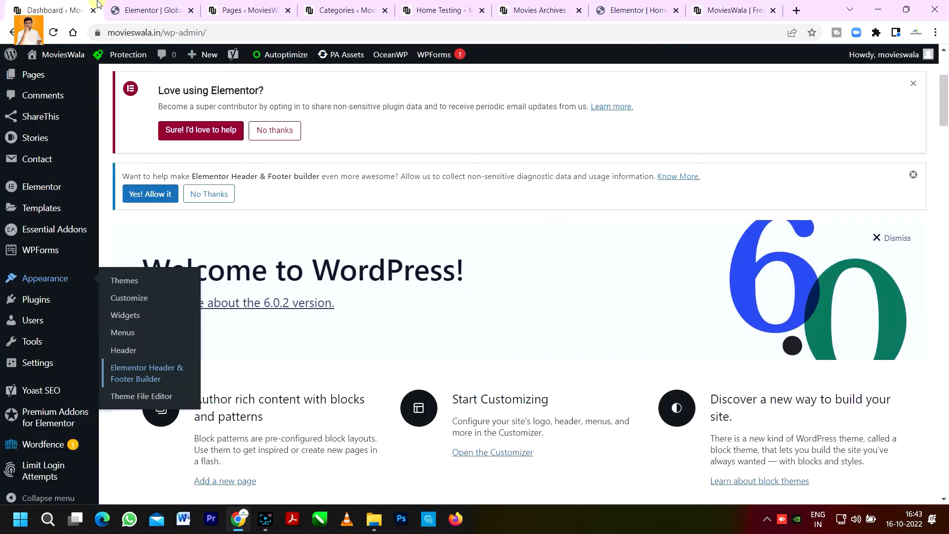
{"action": "left_click", "coordinate": [129, 4]}
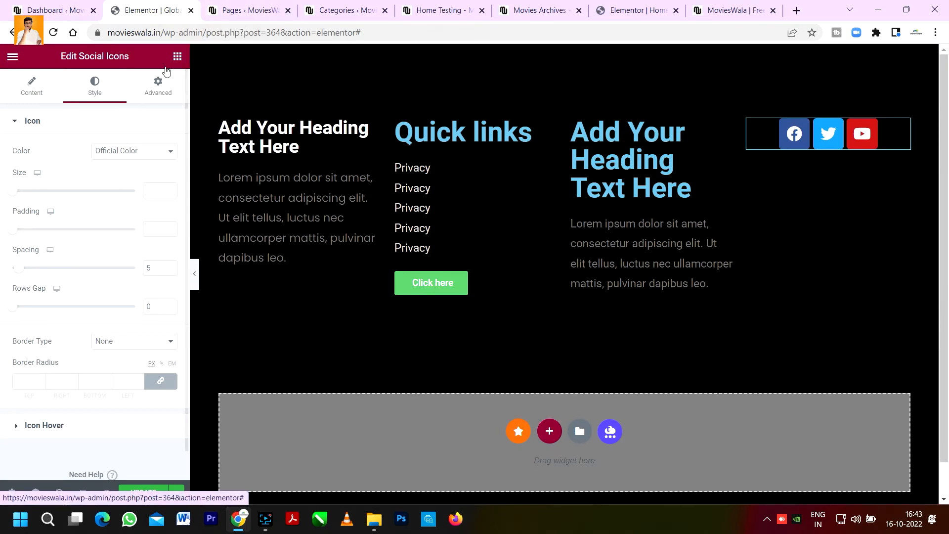
Step: Copy the first column's heading and paste it below the social icons in the fourth column
{"action": "left_click", "coordinate": [178, 55]}
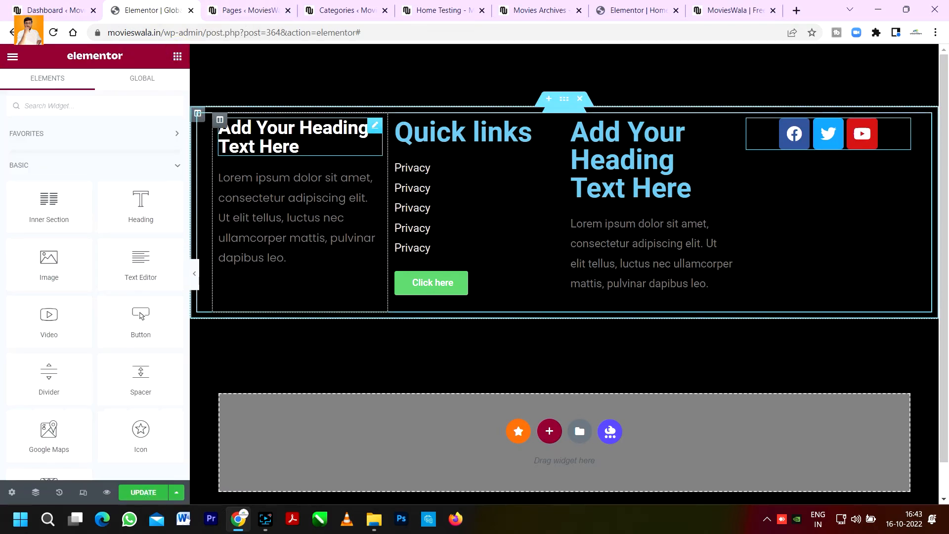
{"action": "right_click", "coordinate": [346, 139]}
{"action": "left_click", "coordinate": [383, 193]}
{"action": "right_click", "coordinate": [828, 133]}
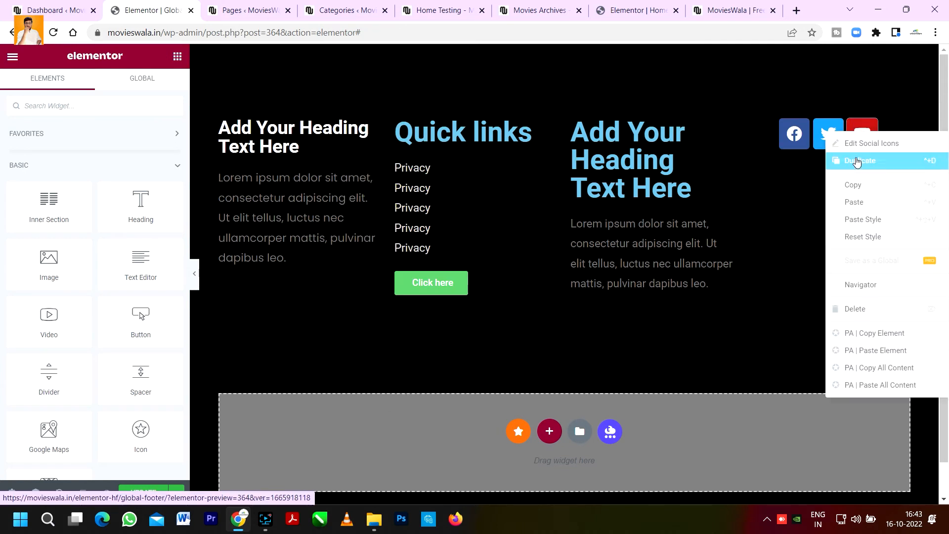
{"action": "left_click", "coordinate": [864, 201]}
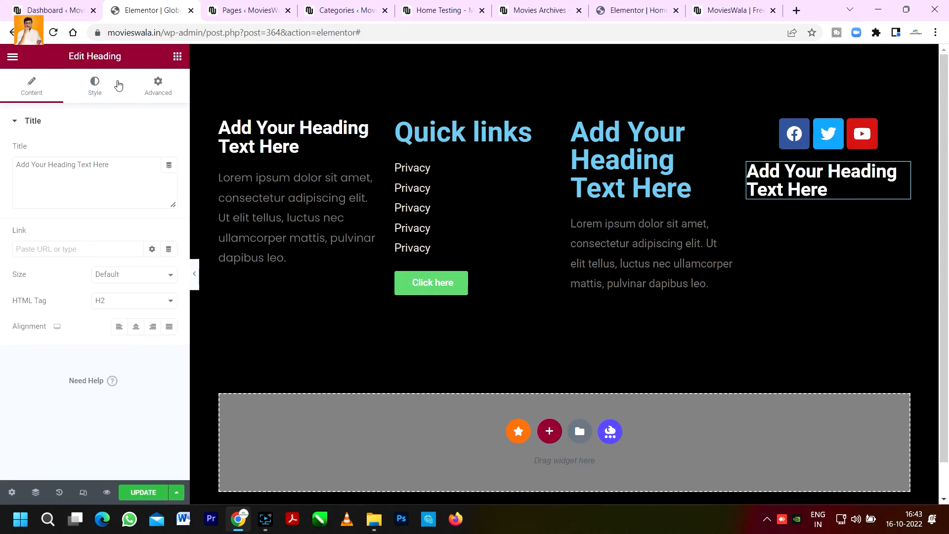
Step: Search the widgets for form, add WPForms below the fourth column's heading, select Newsletter Signup Form, and preview the footer
{"action": "left_click", "coordinate": [176, 57]}
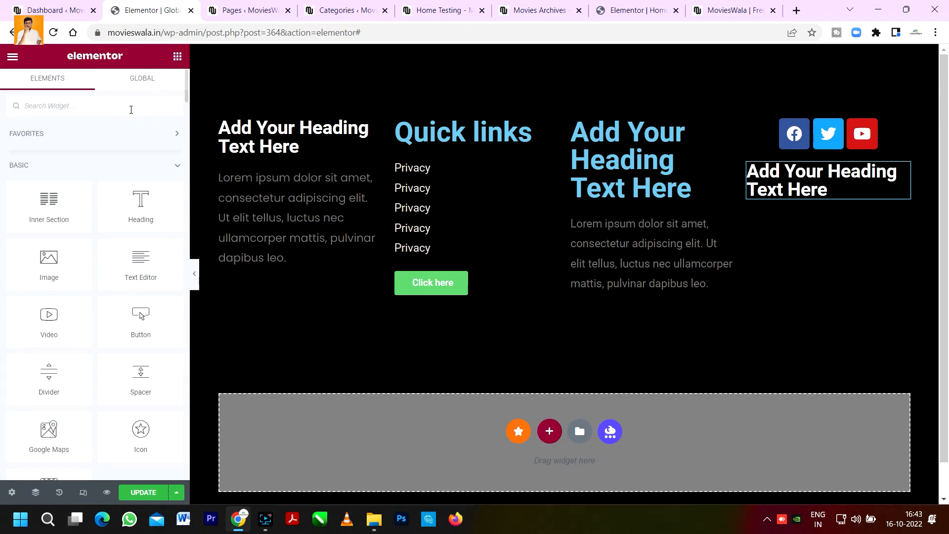
{"action": "type", "text": "form"}
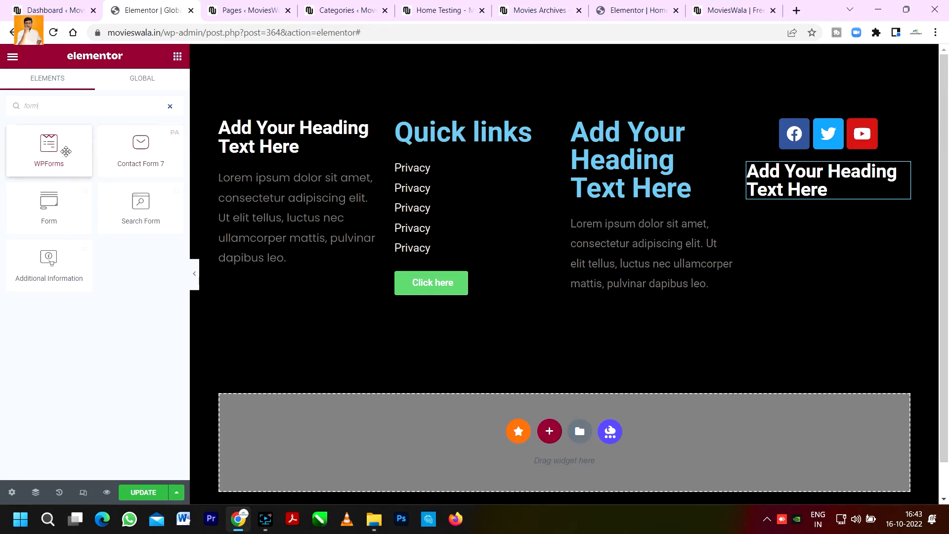
{"action": "left_click_drag", "start_coordinate": [35, 155], "coordinate": [810, 218]}
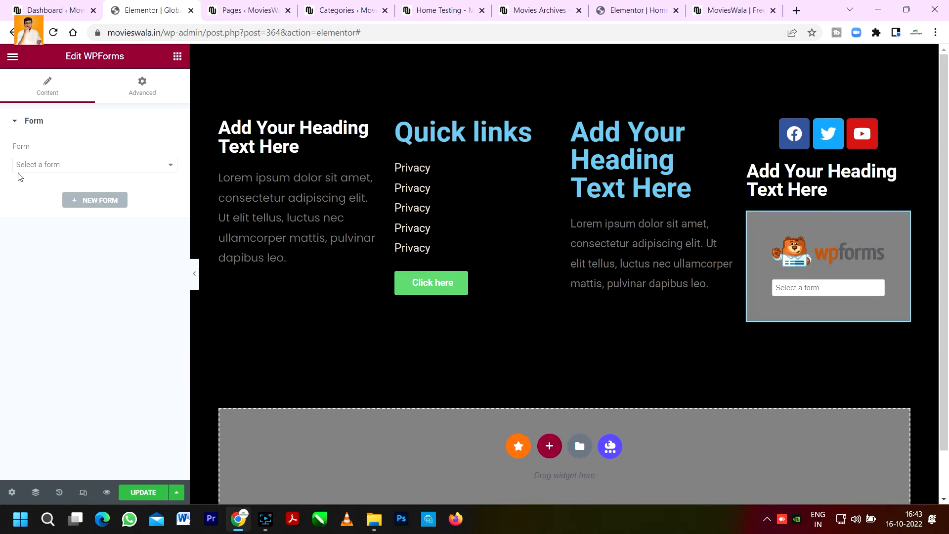
{"action": "left_click", "coordinate": [34, 165]}
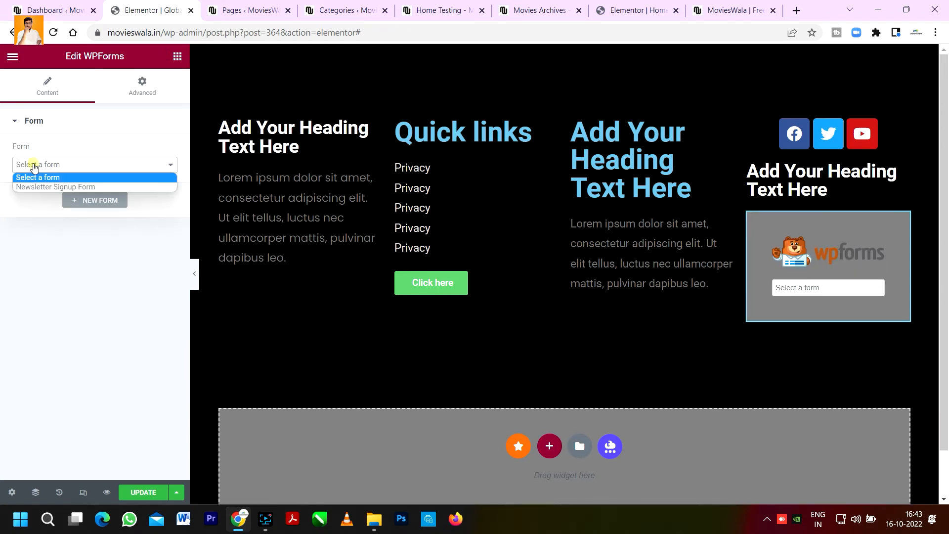
{"action": "left_click", "coordinate": [55, 187]}
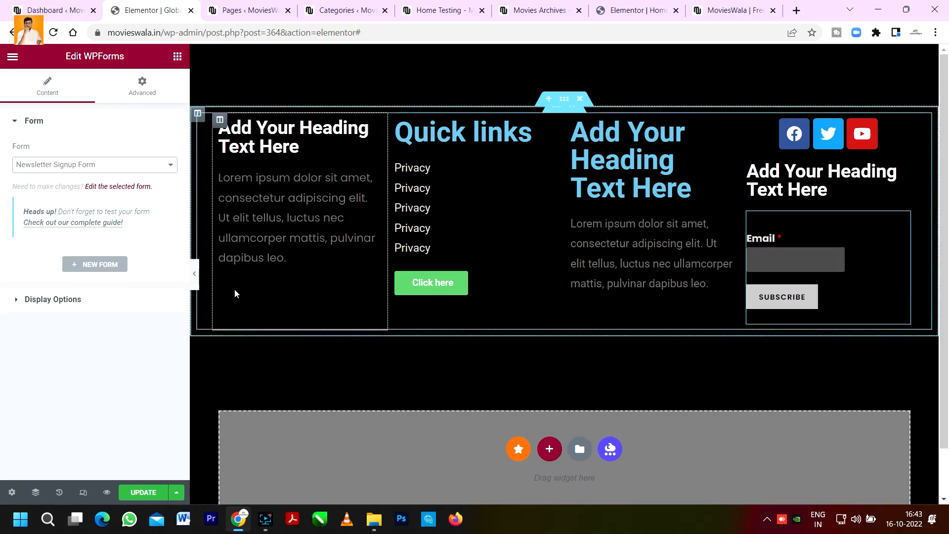
{"action": "left_click", "coordinate": [194, 273]}
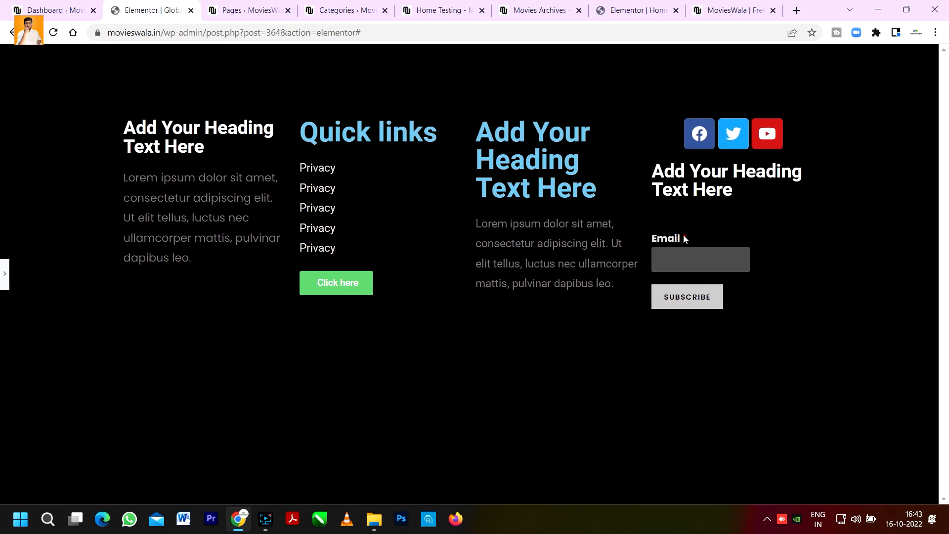
{"action": "left_click", "coordinate": [5, 275]}
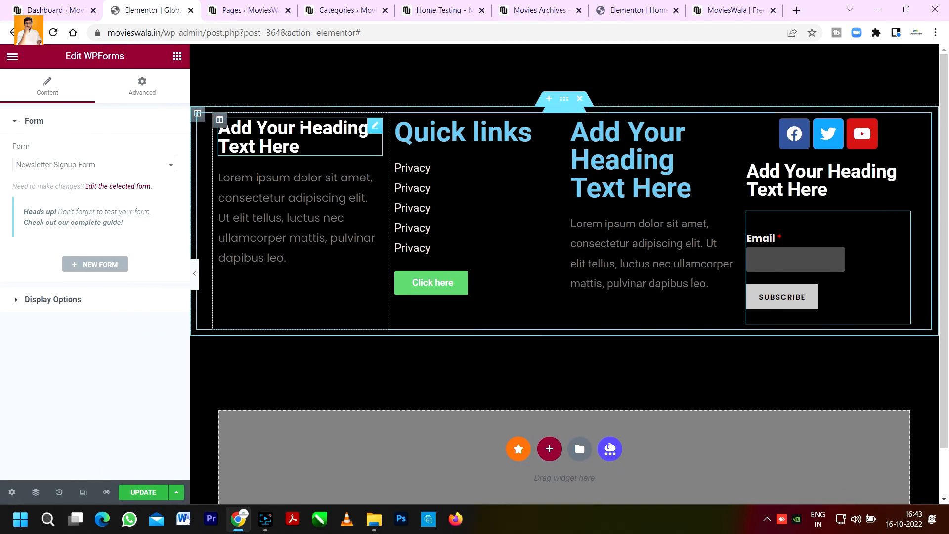
Step: Open the WPForms All Forms page in a new tab from the WordPress dashboard
{"action": "left_click", "coordinate": [20, 10]}
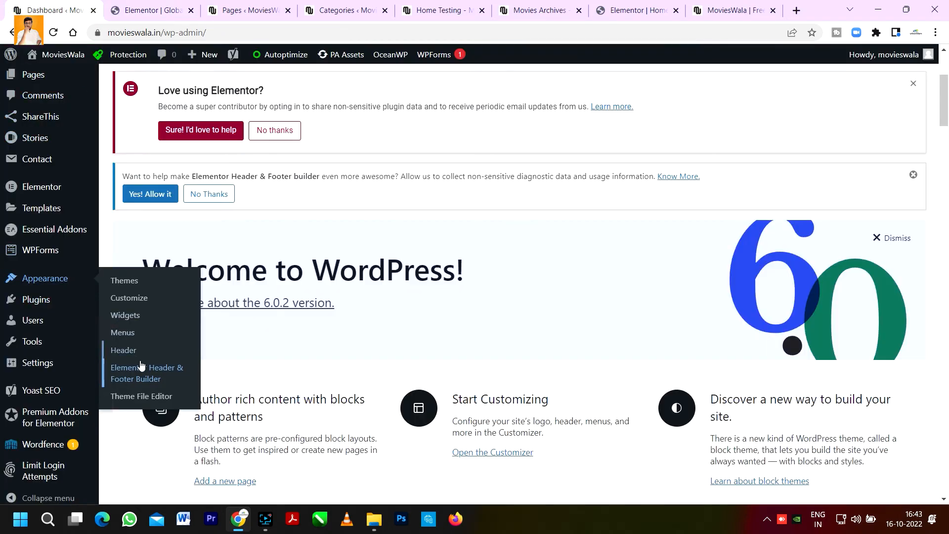
{"action": "scroll", "coordinate": [20, 219], "scroll_direction": "down", "scroll_amount": 7}
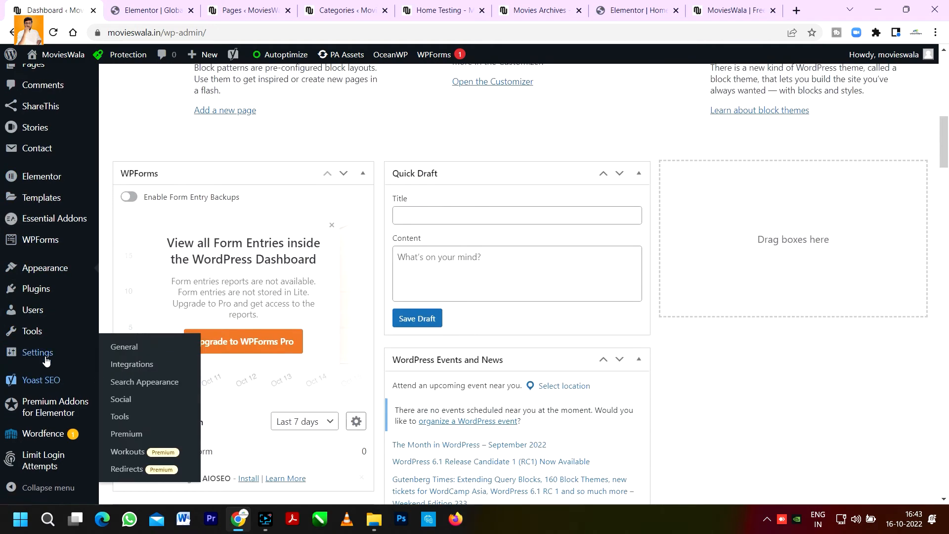
{"action": "scroll", "coordinate": [44, 390], "scroll_direction": "up", "scroll_amount": 5}
{"action": "mouse_move", "coordinate": [41, 435]}
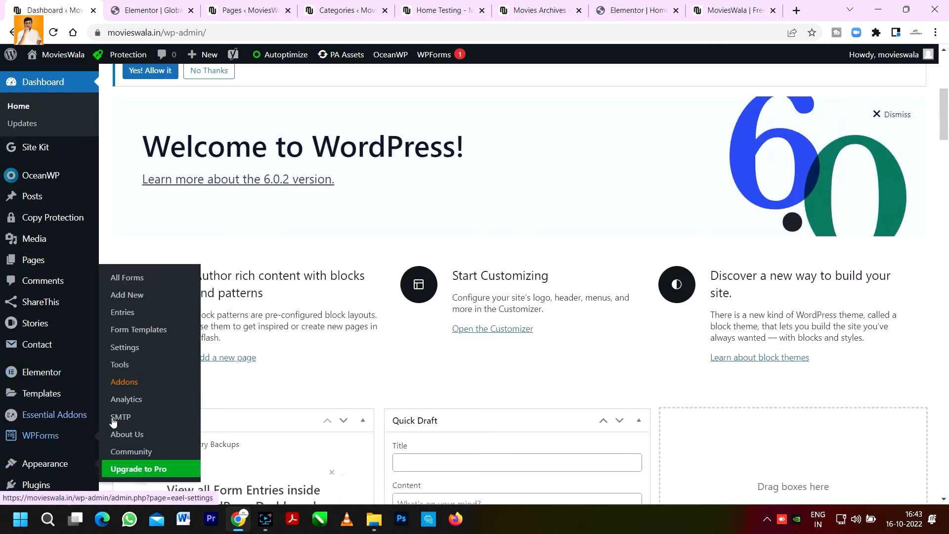
{"action": "left_click", "coordinate": [137, 287], "text": "ctrl"}
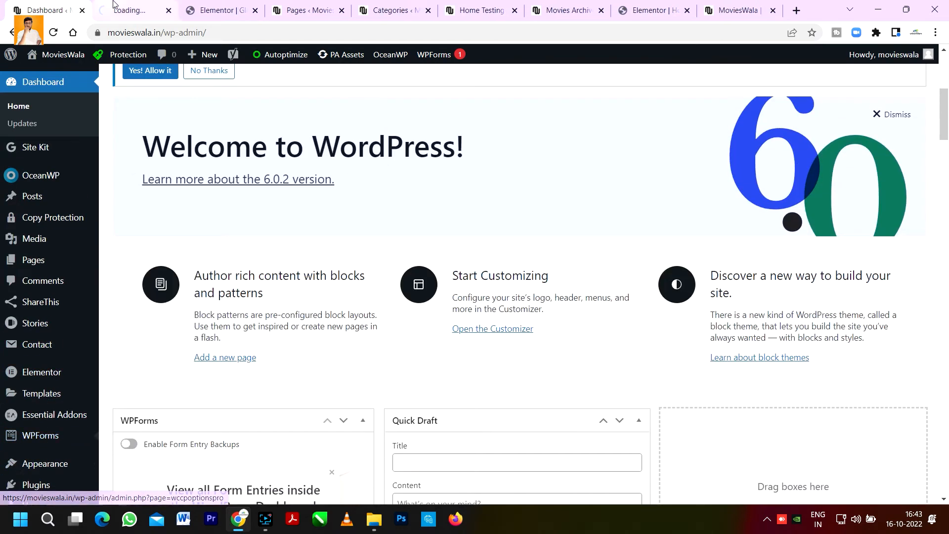
{"action": "key", "text": "ctrl+Tab"}
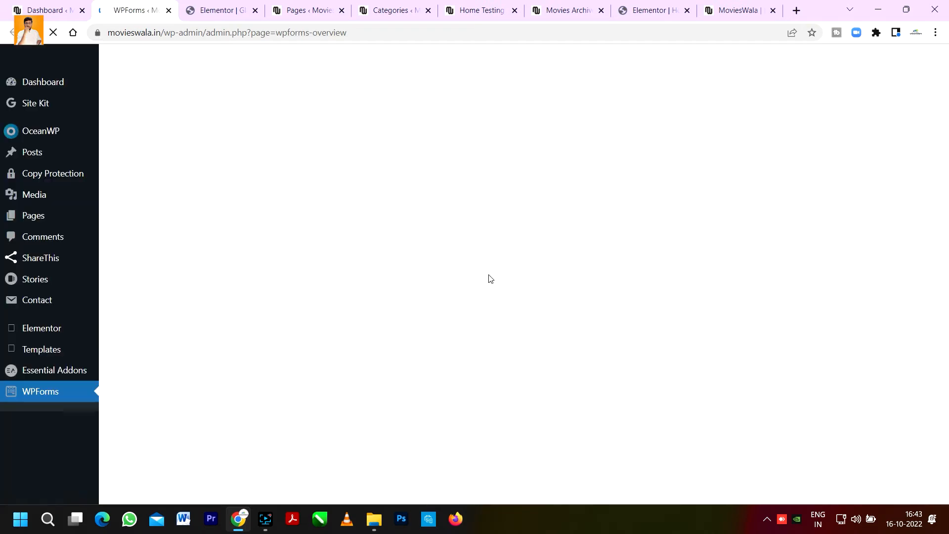
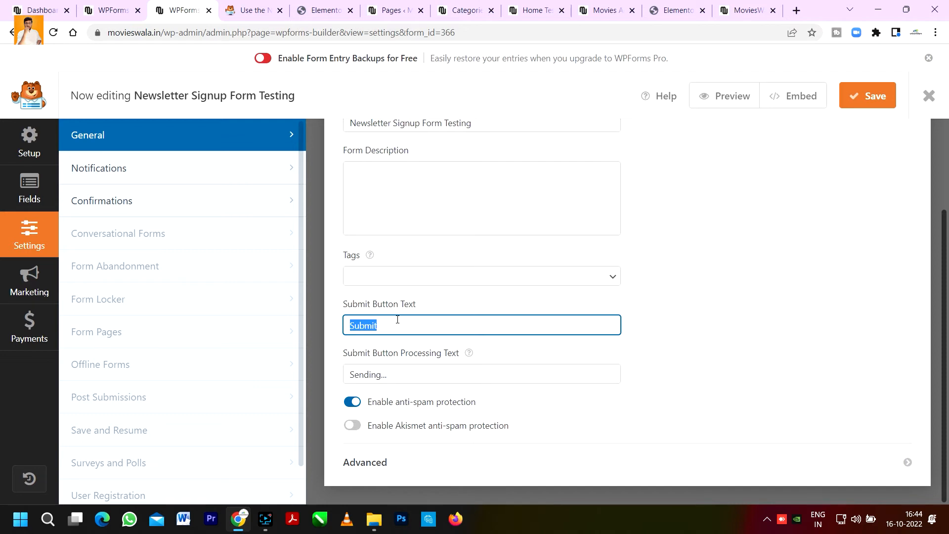
Step: Set the form's Submit Button Text to Subscribe
{"action": "type", "text": "Su"}
{"action": "left_click", "coordinate": [438, 286]}
{"action": "left_click", "coordinate": [688, 307]}
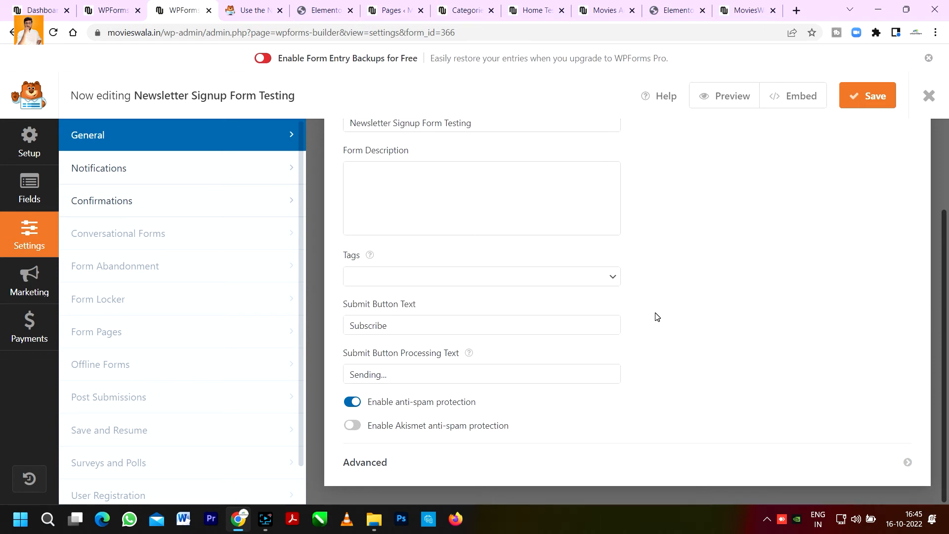
Step: Set the Submit Button Processing Text to "You are being added to Movieswala family" and save the form
{"action": "triple_click", "coordinate": [395, 374]}
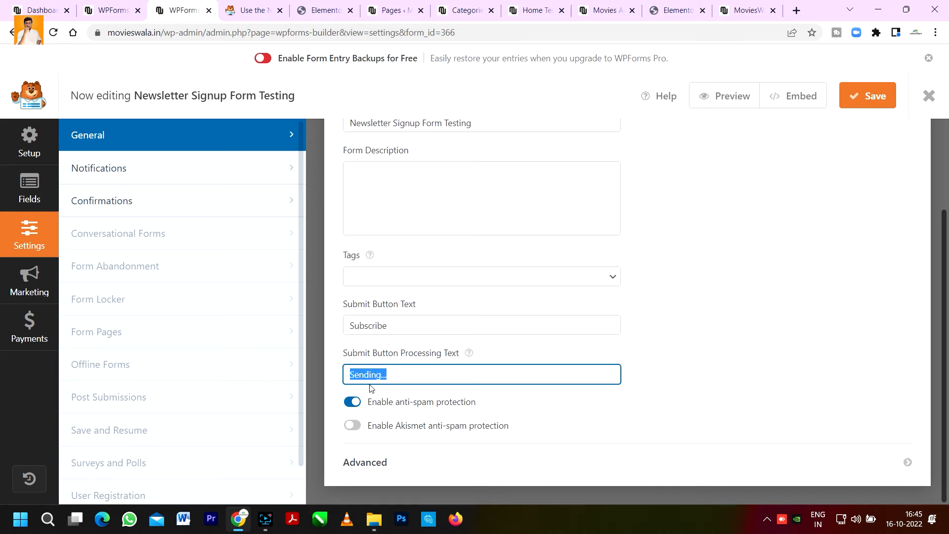
{"action": "type", "text": "You are being added to"}
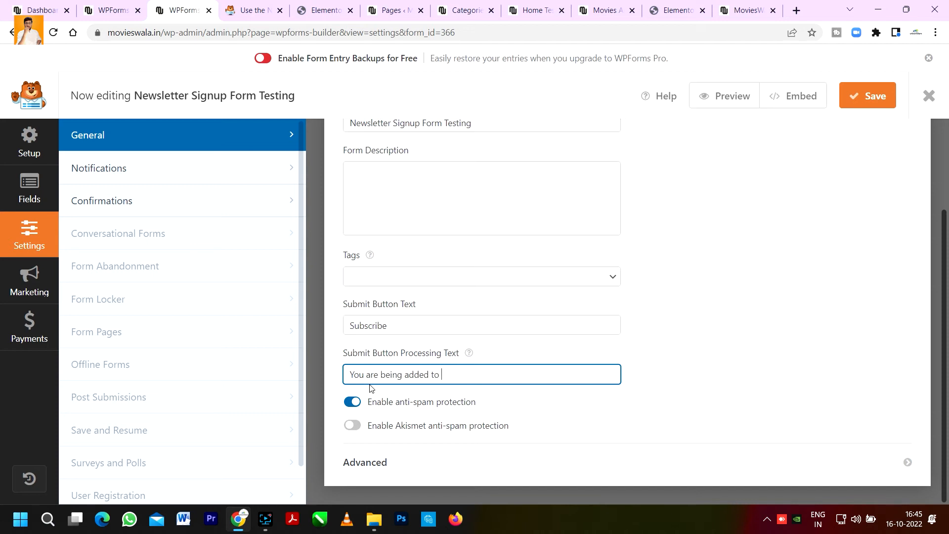
{"action": "type", "text": "Movieswala family"}
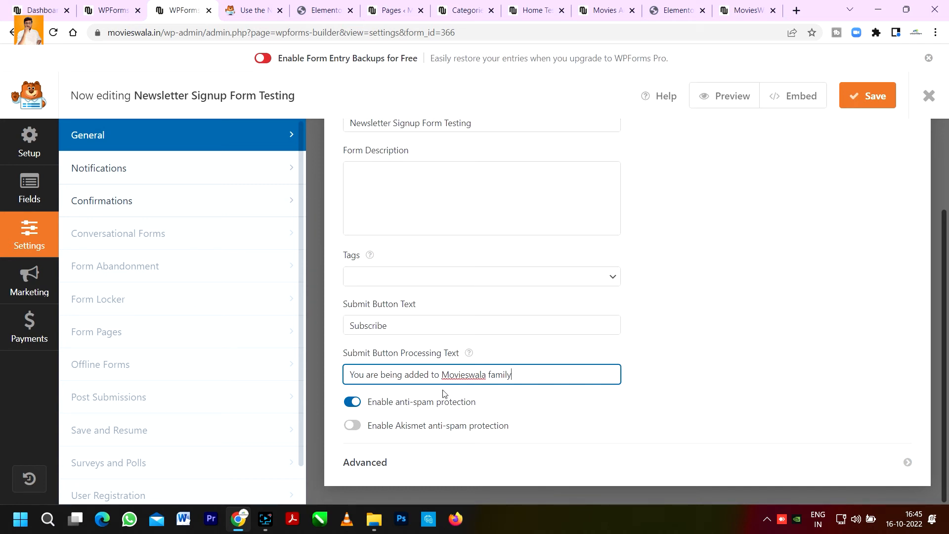
{"action": "left_click", "coordinate": [780, 267]}
{"action": "scroll", "coordinate": [781, 222], "scroll_direction": "up", "scroll_amount": 3}
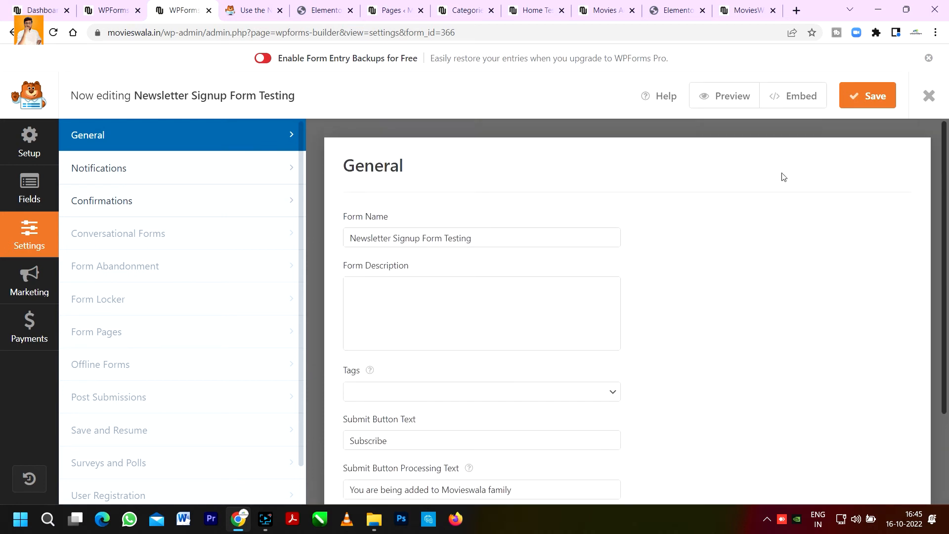
{"action": "left_click", "coordinate": [856, 101]}
Step: Rename the Name field's label to Full Name
{"action": "left_click", "coordinate": [28, 156]}
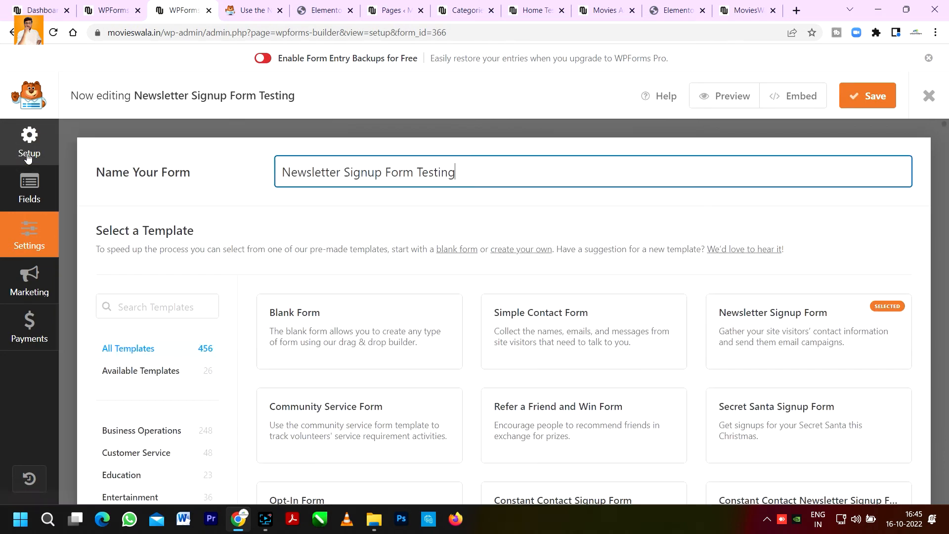
{"action": "left_click_drag", "start_coordinate": [463, 171], "coordinate": [293, 167]}
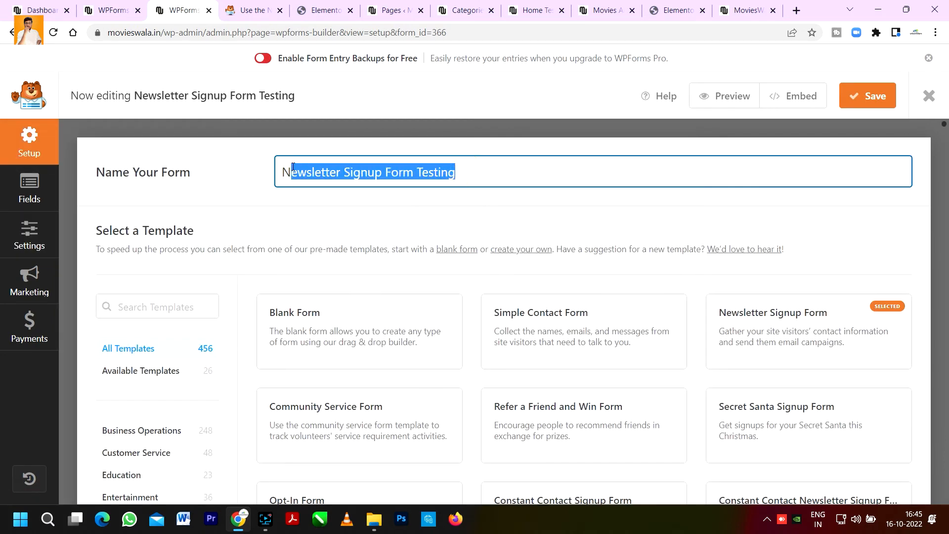
{"action": "left_click", "coordinate": [29, 187]}
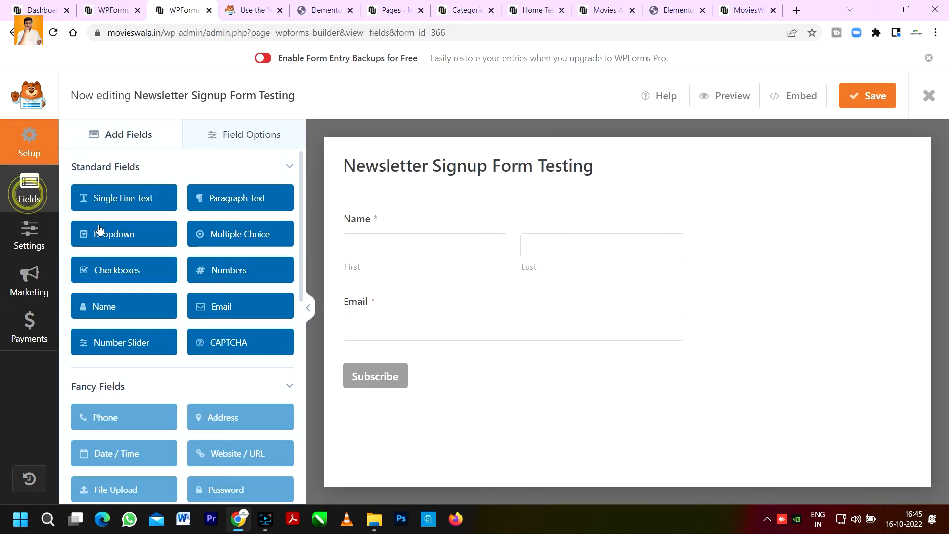
{"action": "left_click", "coordinate": [380, 246]}
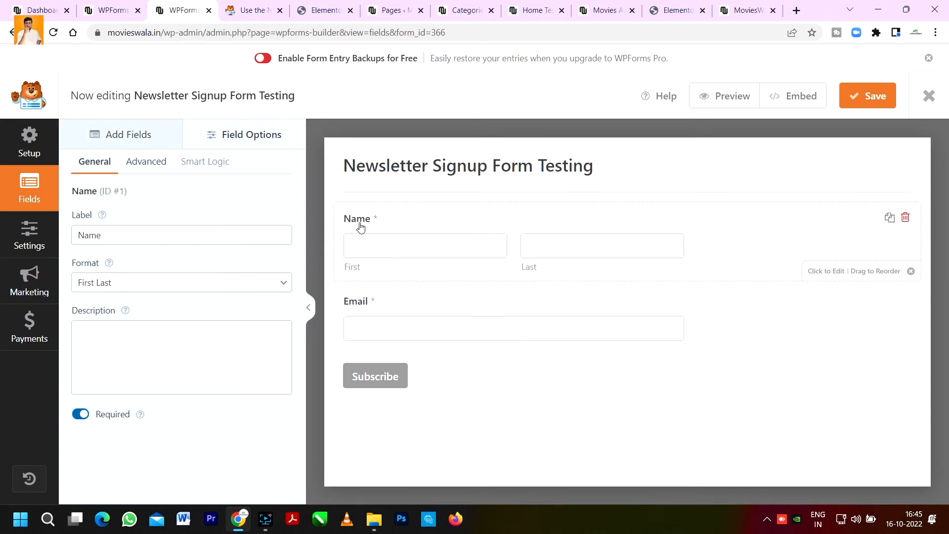
{"action": "left_click", "coordinate": [144, 235]}
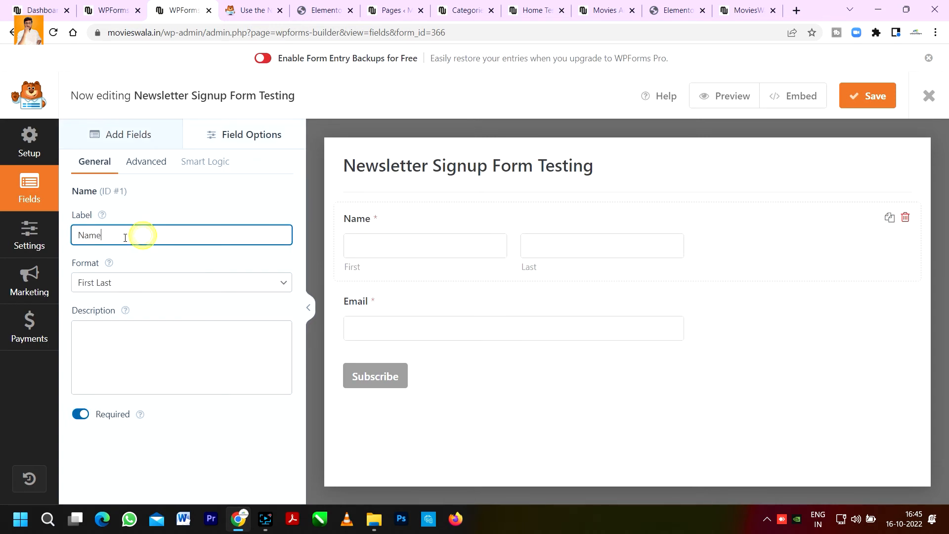
{"action": "left_click", "coordinate": [86, 236]}
{"action": "left_click", "coordinate": [126, 231]}
{"action": "double_click", "coordinate": [102, 233]}
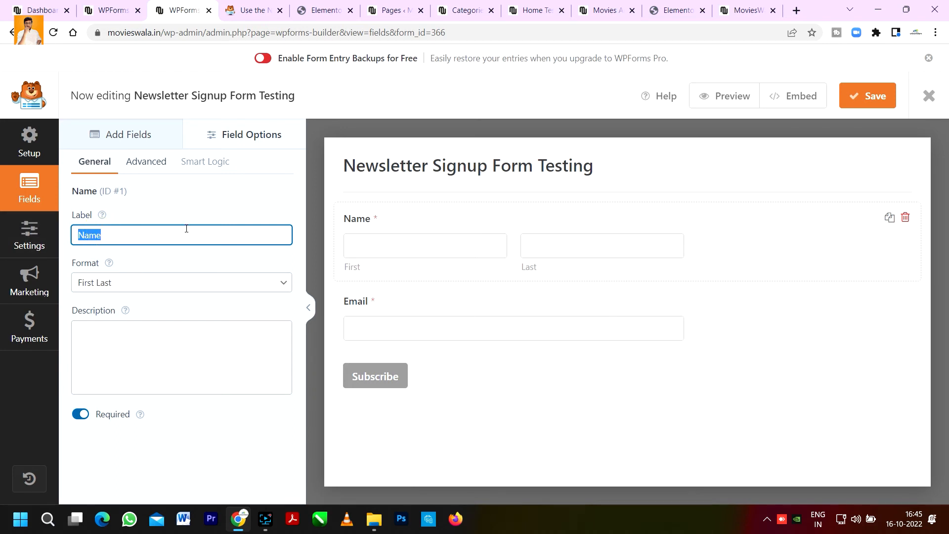
{"action": "type", "text": "Full Name"}
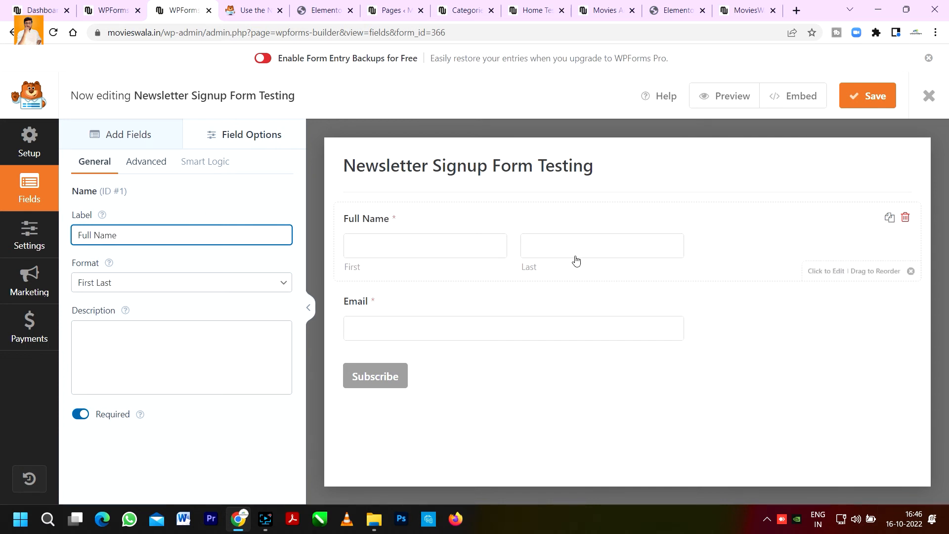
Step: Rename the Email field's label to Your Email and save the form
{"action": "left_click", "coordinate": [401, 302]}
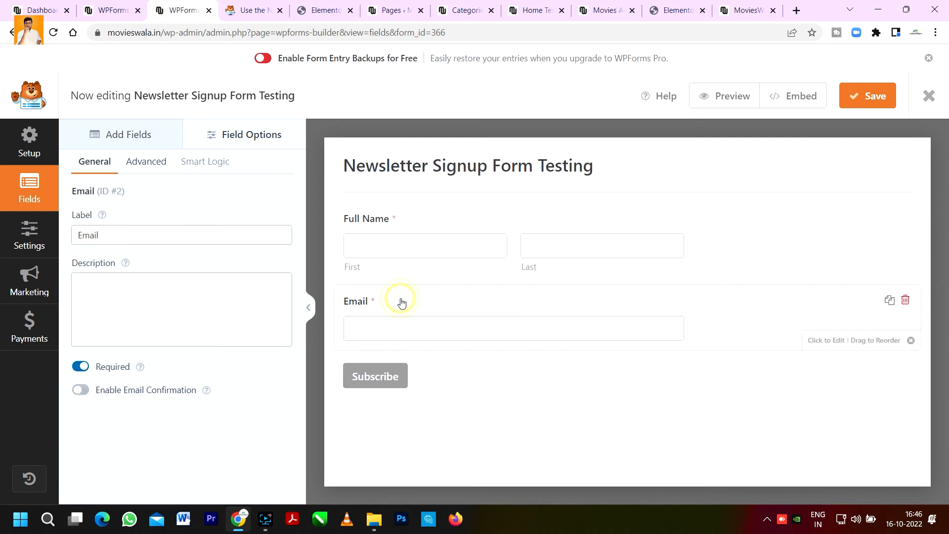
{"action": "left_click", "coordinate": [97, 235]}
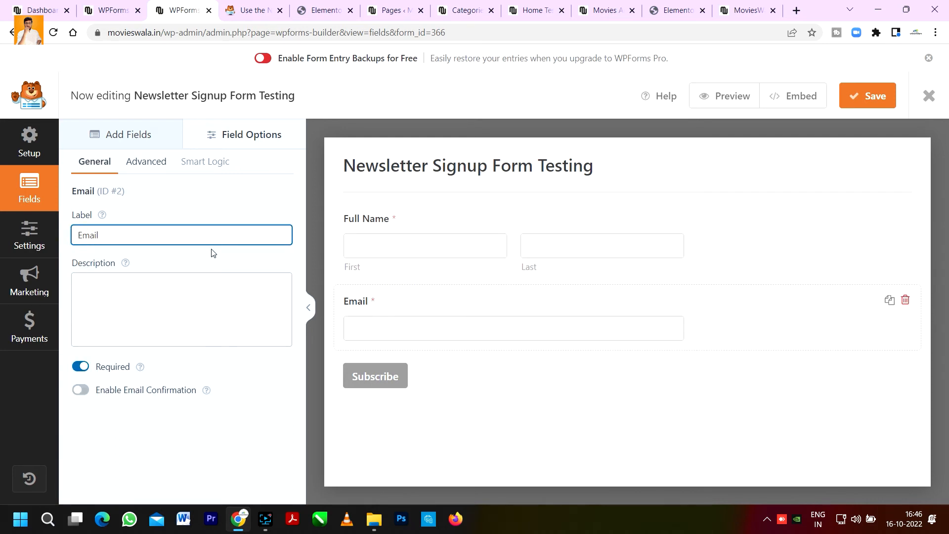
{"action": "type", "text": "Your"}
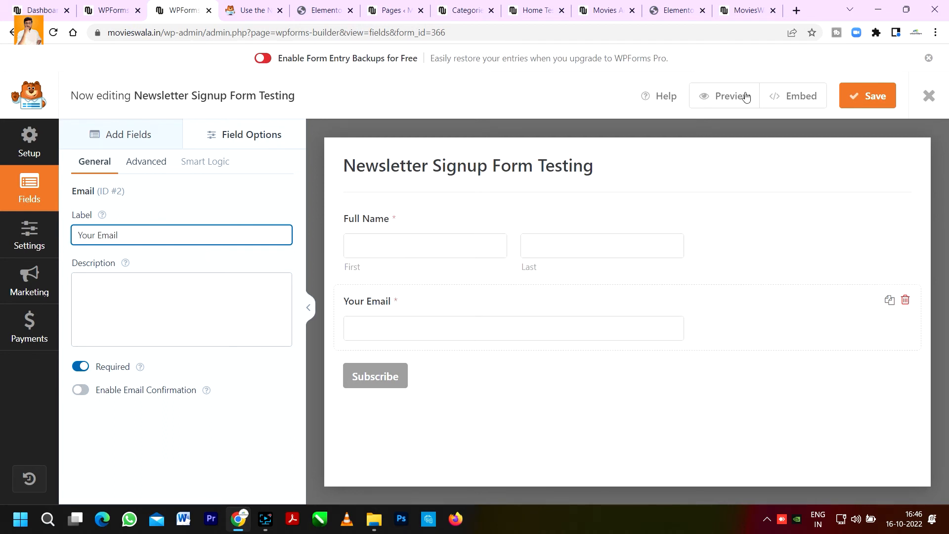
{"action": "left_click", "coordinate": [876, 104]}
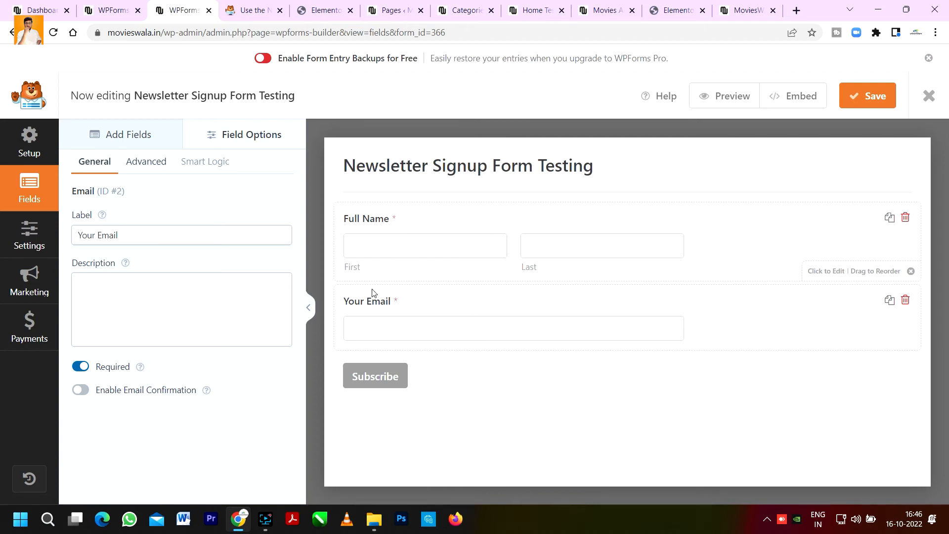
Step: Make the Full Name field optional while keeping the Your Email field required
{"action": "left_click", "coordinate": [82, 368]}
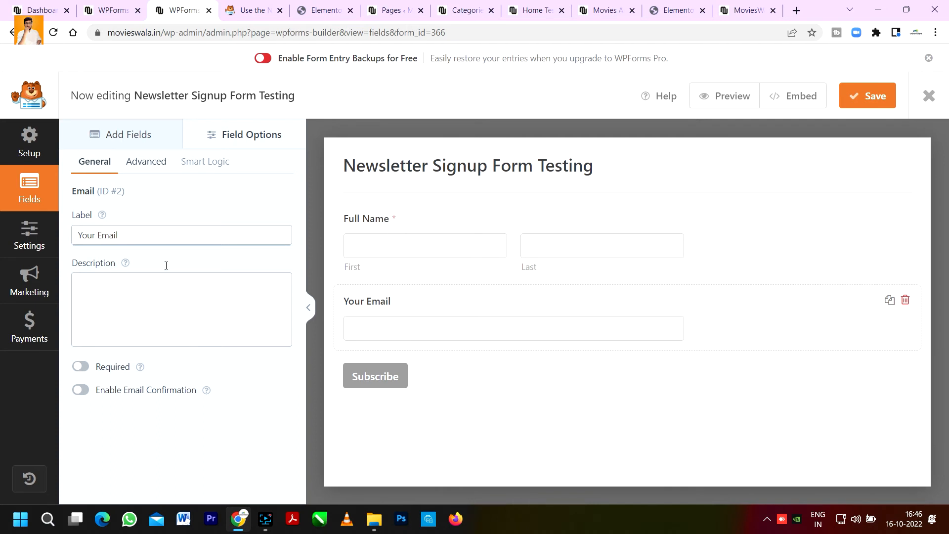
{"action": "left_click", "coordinate": [407, 217]}
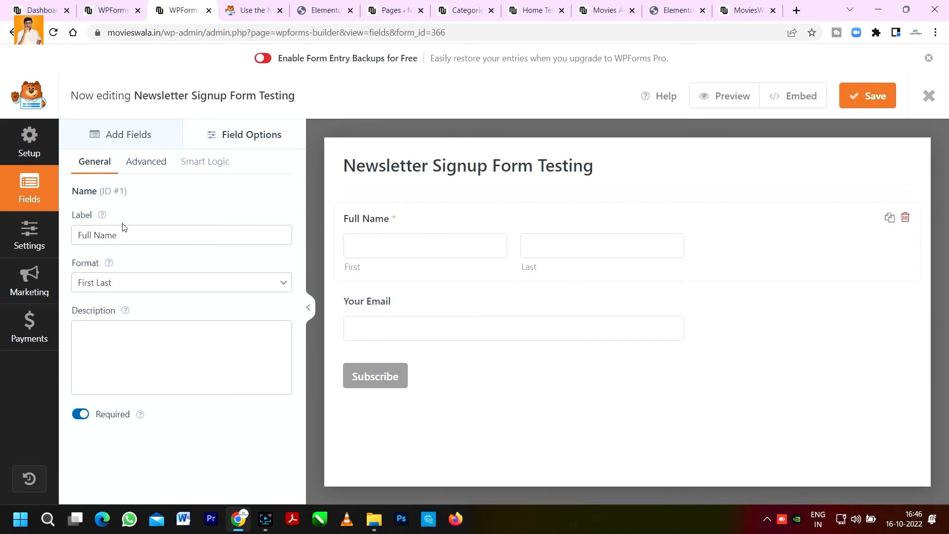
{"action": "left_click", "coordinate": [83, 414]}
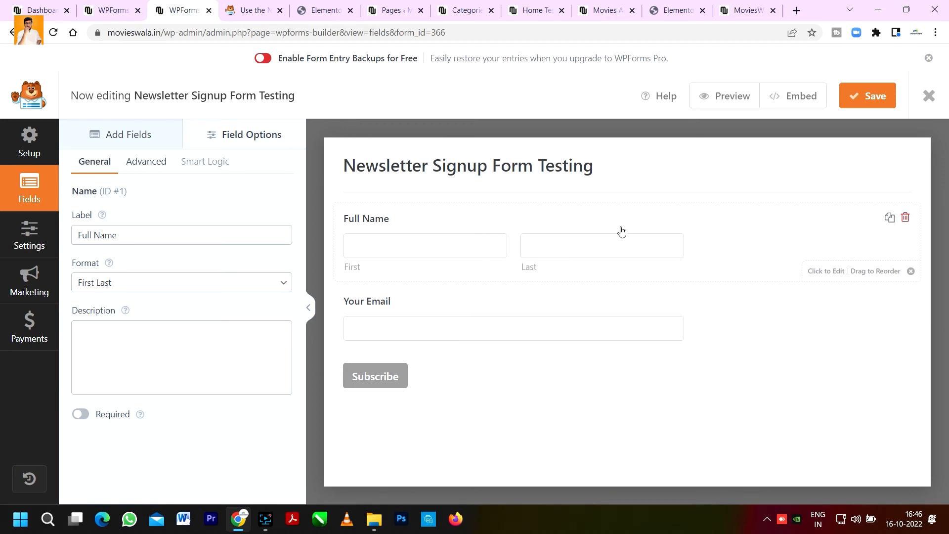
{"action": "left_click", "coordinate": [469, 304]}
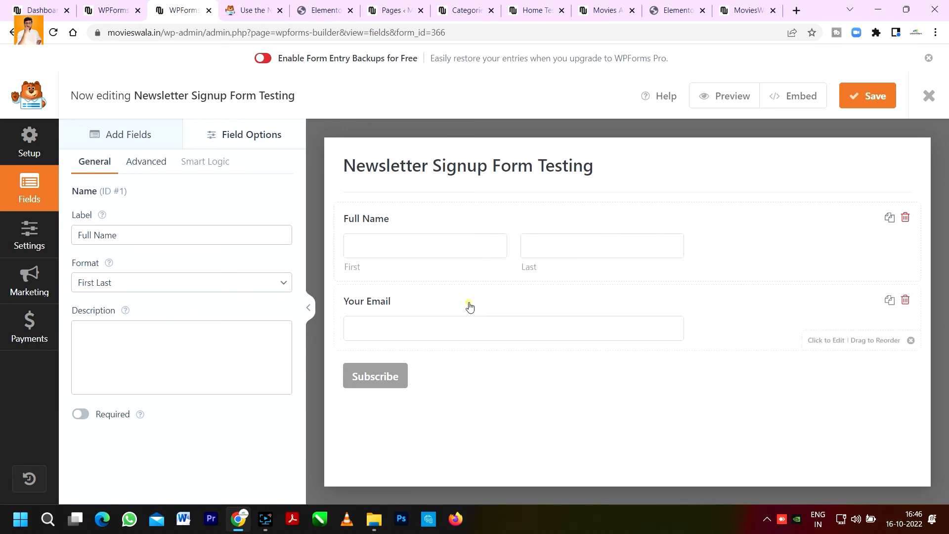
{"action": "left_click", "coordinate": [79, 366]}
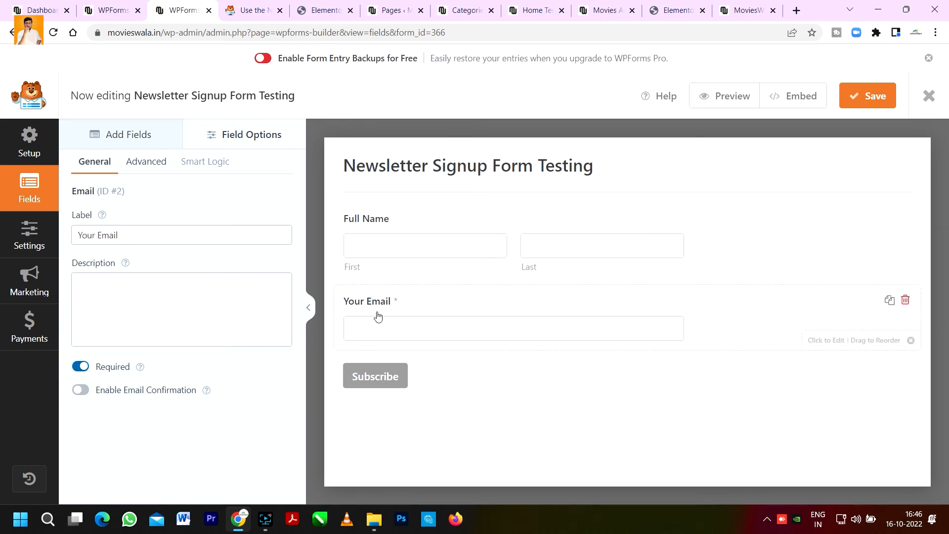
Step: Enable email confirmation on the Your Email field and save the form
{"action": "left_click", "coordinate": [394, 327]}
{"action": "left_click", "coordinate": [81, 390]}
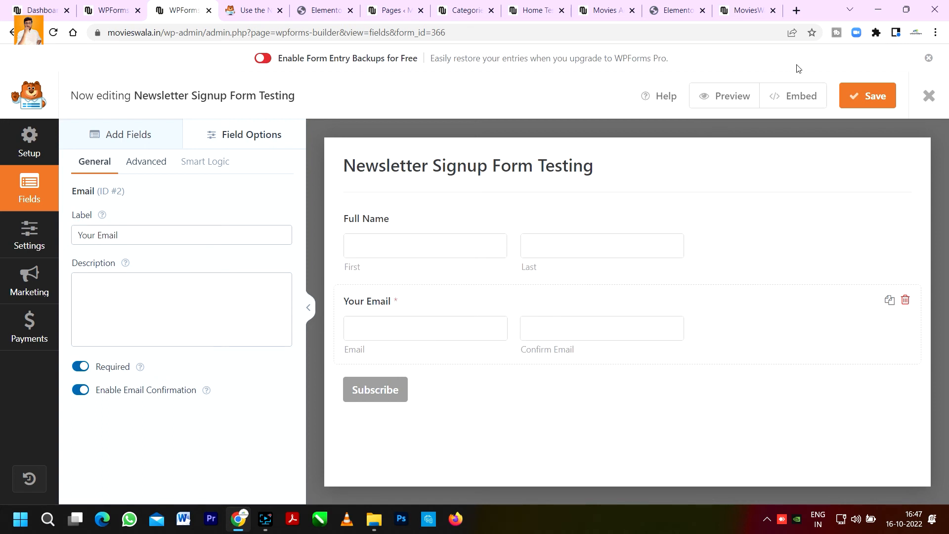
{"action": "left_click", "coordinate": [878, 110]}
Step: In the Elementor footer editor, switch the fourth column's WPForms widget to Newsletter Signup Form Testing
{"action": "left_click", "coordinate": [335, 6]}
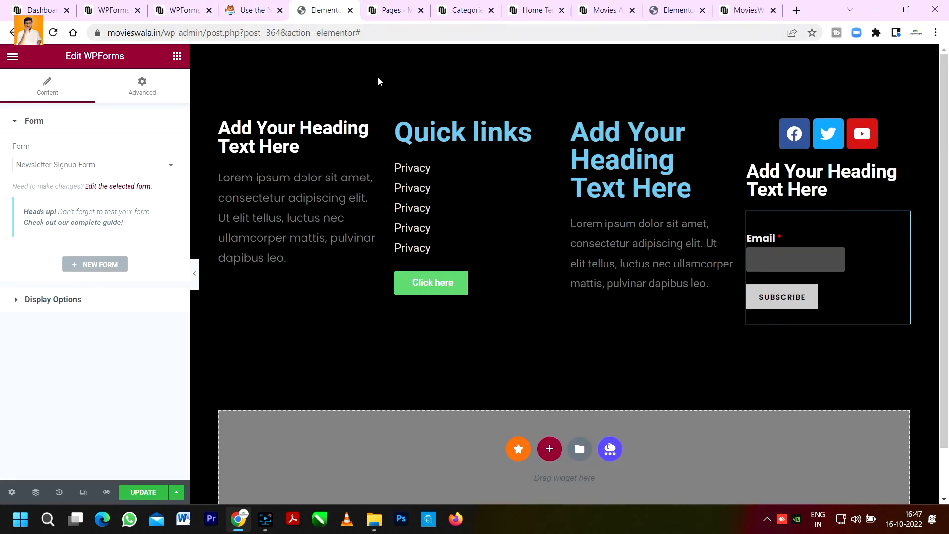
{"action": "left_click", "coordinate": [872, 236]}
{"action": "left_click", "coordinate": [140, 491]}
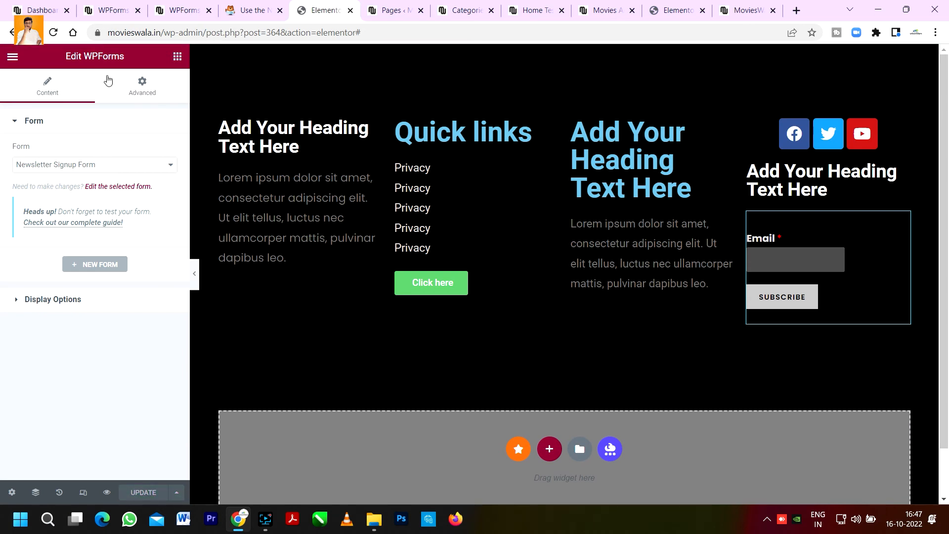
{"action": "left_click", "coordinate": [53, 32]}
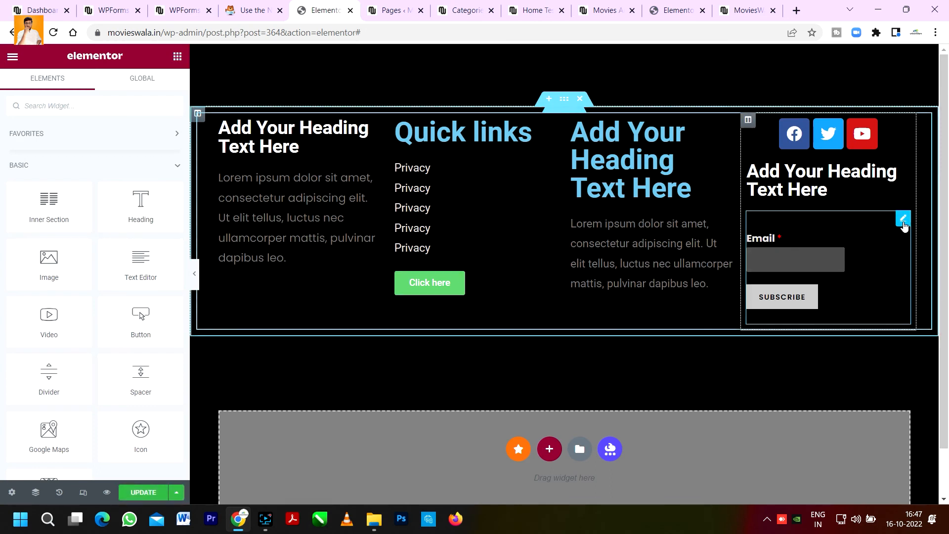
{"action": "left_click", "coordinate": [903, 219]}
{"action": "left_click", "coordinate": [74, 164]}
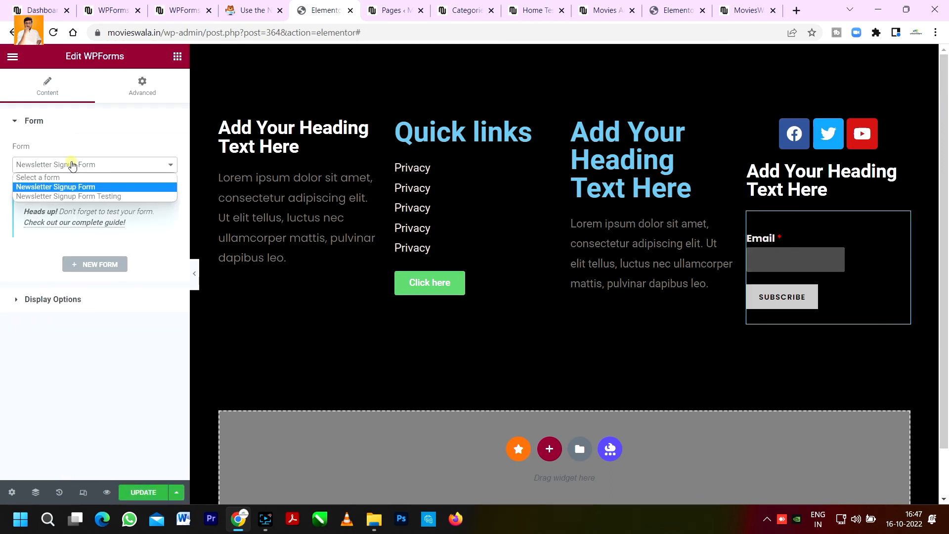
{"action": "left_click", "coordinate": [73, 195]}
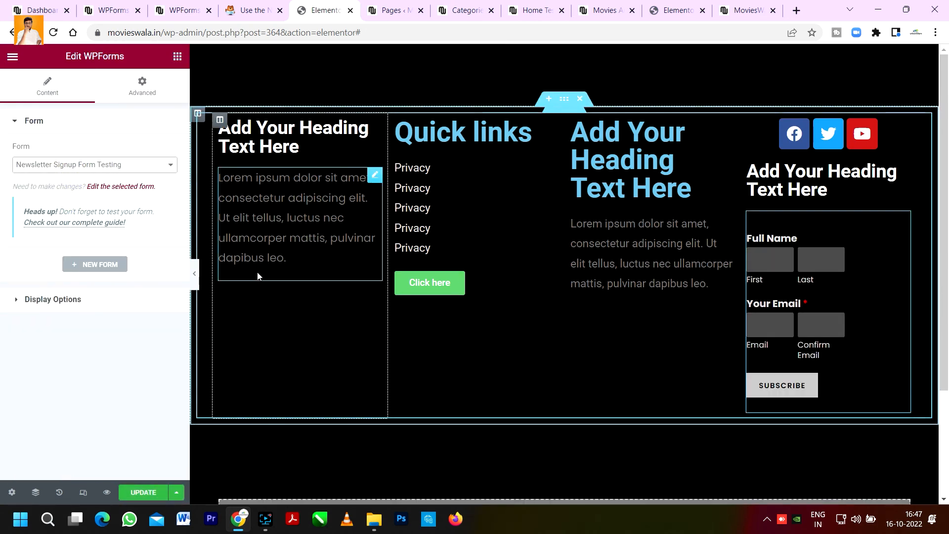
Step: Preview the footer without the editing panel and update the template
{"action": "left_click", "coordinate": [194, 272]}
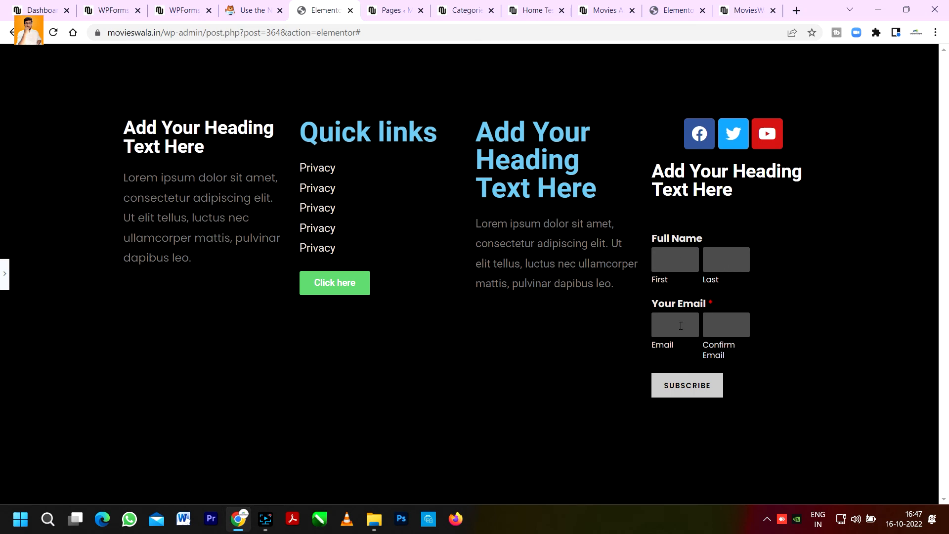
{"action": "left_click", "coordinate": [4, 274]}
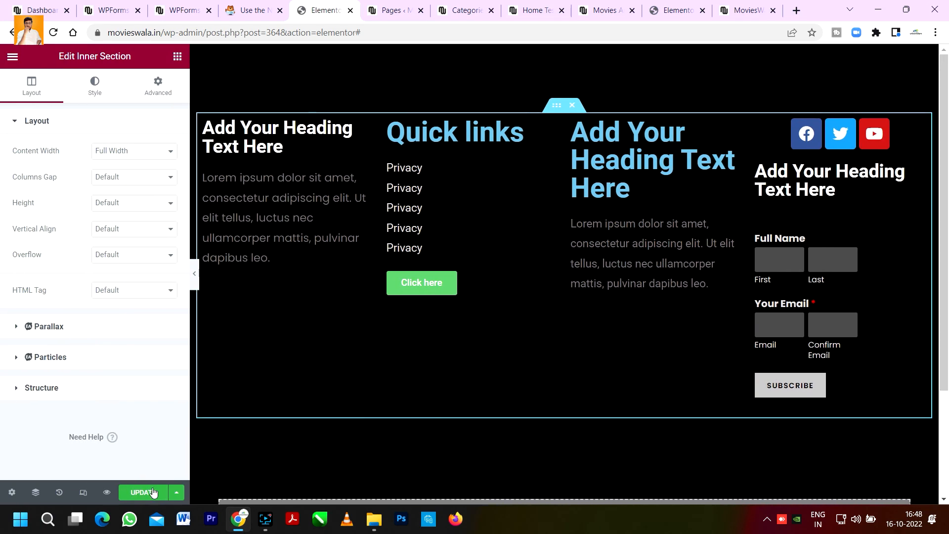
{"action": "left_click", "coordinate": [127, 494]}
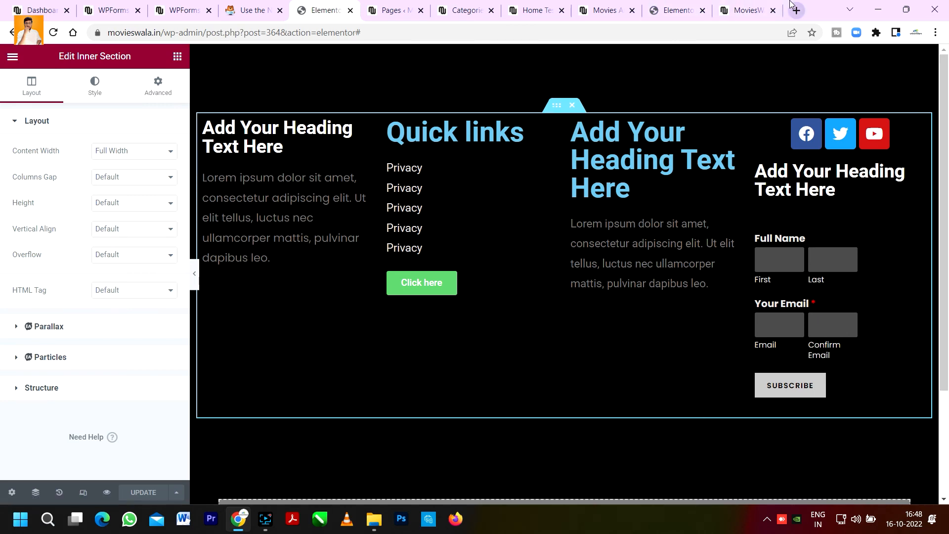
Step: Open the live site's homepage in a new incognito window
{"action": "left_click", "coordinate": [765, 6]}
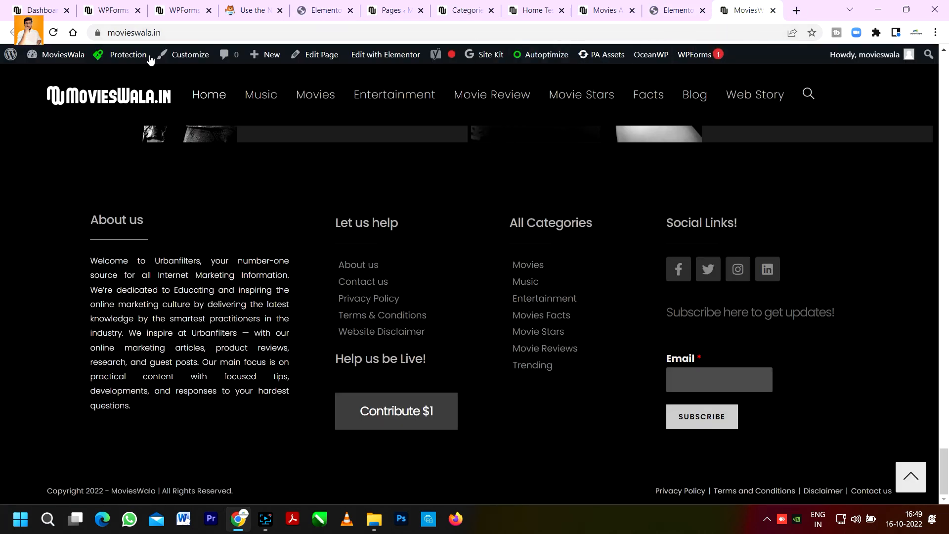
{"action": "left_click", "coordinate": [168, 33]}
{"action": "key", "text": "ctrl+a"}
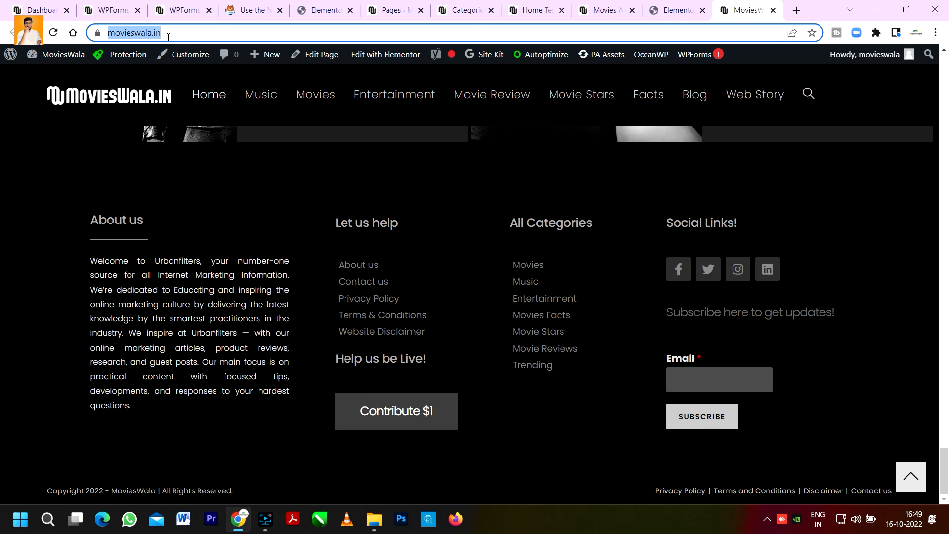
{"action": "key", "text": "ctrl+c"}
{"action": "key", "text": "ctrl+shift+n"}
{"action": "key", "text": "ctrl+v"}
{"action": "key", "text": "Return"}
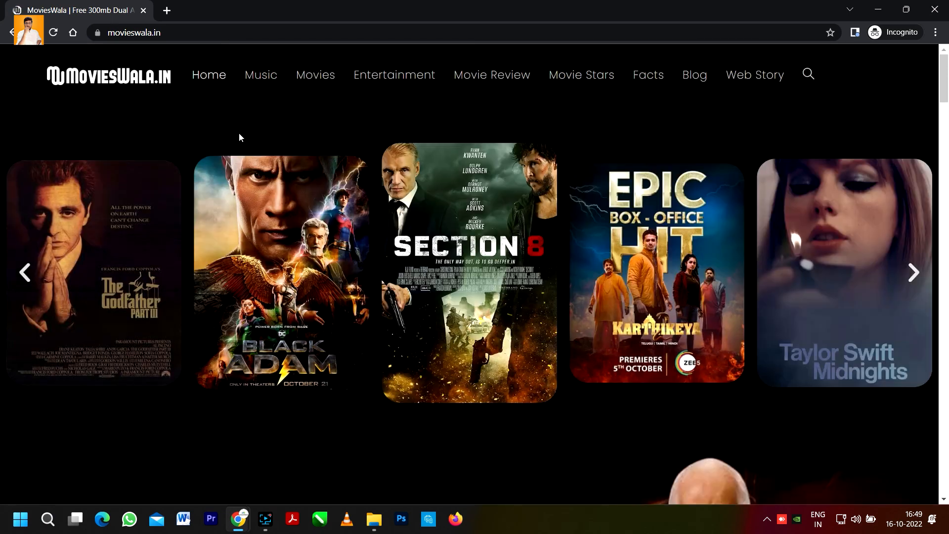
Step: Search the site for a random term and examine the footer on the search results page
{"action": "left_click", "coordinate": [803, 81]}
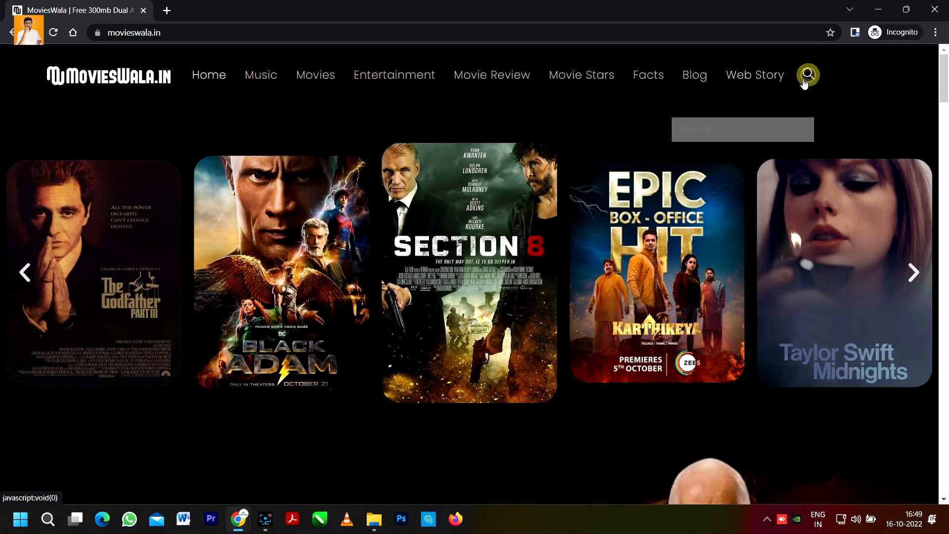
{"action": "type", "text": "uygfytts usguyytw"}
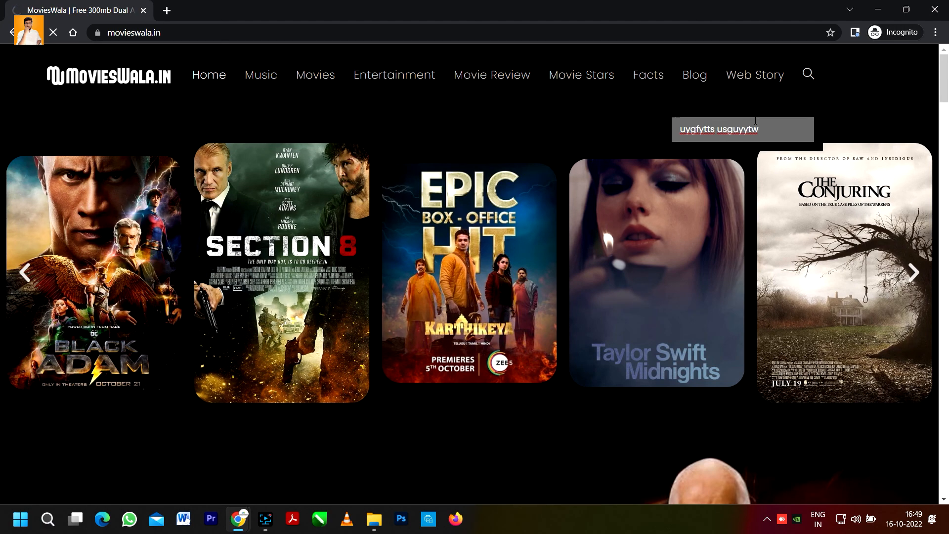
{"action": "key", "text": "Return"}
{"action": "scroll", "coordinate": [494, 197], "scroll_direction": "down", "scroll_amount": 4}
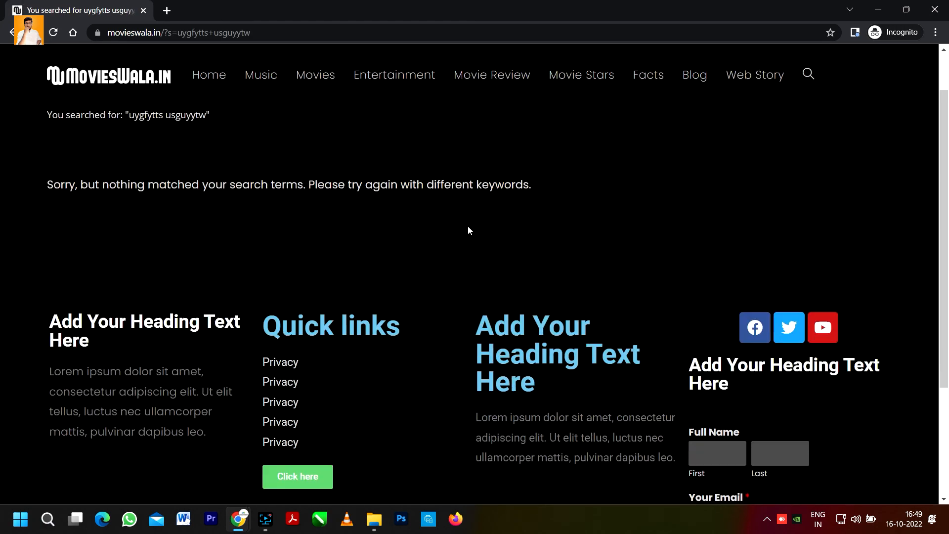
{"action": "scroll", "coordinate": [462, 242], "scroll_direction": "up", "scroll_amount": 4}
{"action": "scroll", "coordinate": [460, 265], "scroll_direction": "down", "scroll_amount": 4}
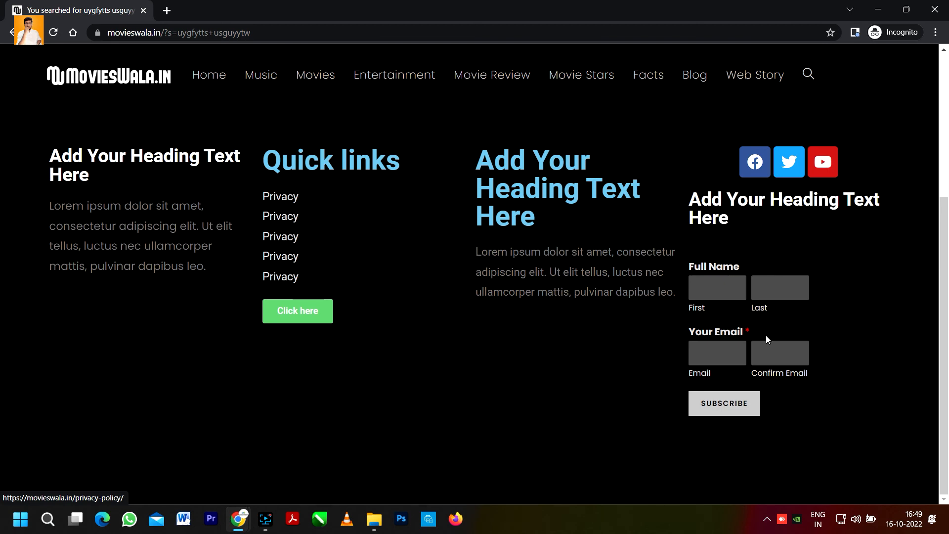
{"action": "scroll", "coordinate": [766, 339], "scroll_direction": "up", "scroll_amount": 4}
Step: Open the Movie Review category page and examine its footer
{"action": "left_click", "coordinate": [509, 81]}
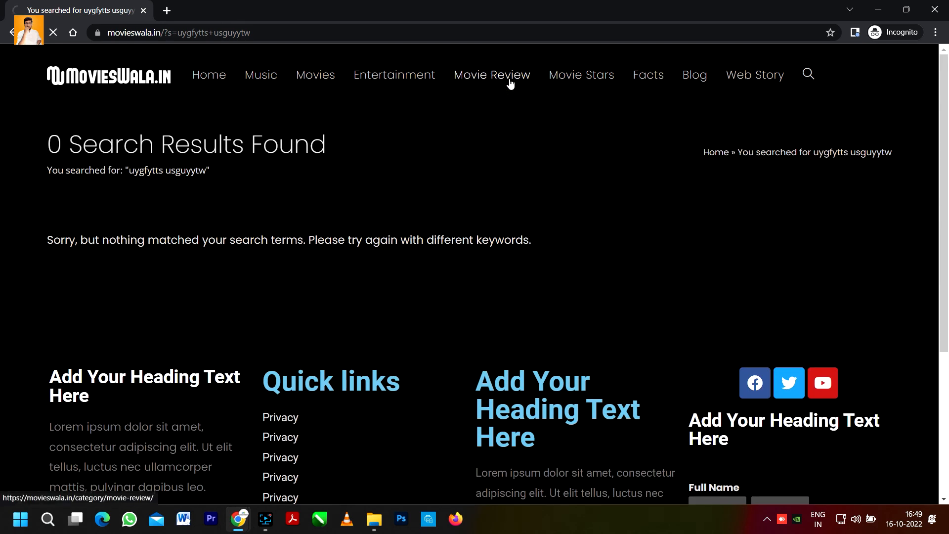
{"action": "scroll", "coordinate": [465, 260], "scroll_direction": "down", "scroll_amount": 10}
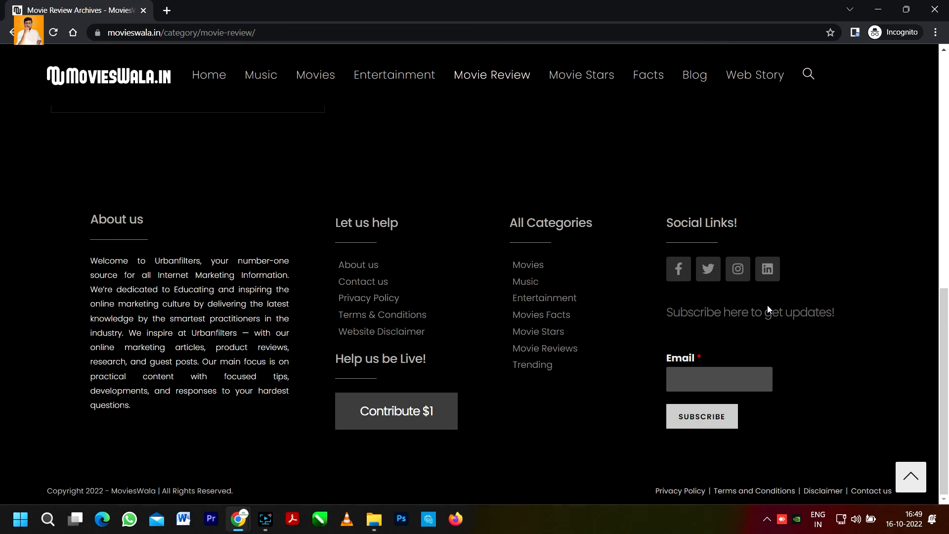
{"action": "scroll", "coordinate": [704, 308], "scroll_direction": "up", "scroll_amount": 10}
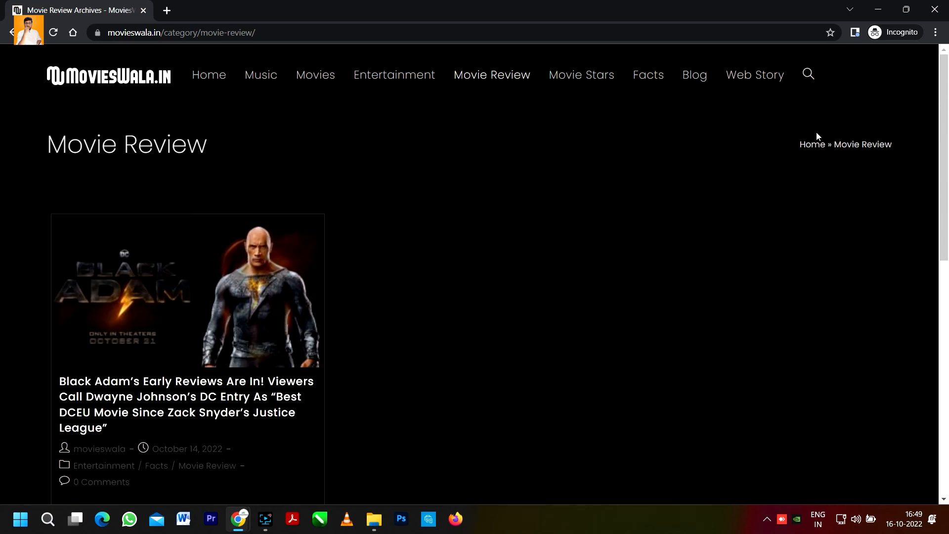